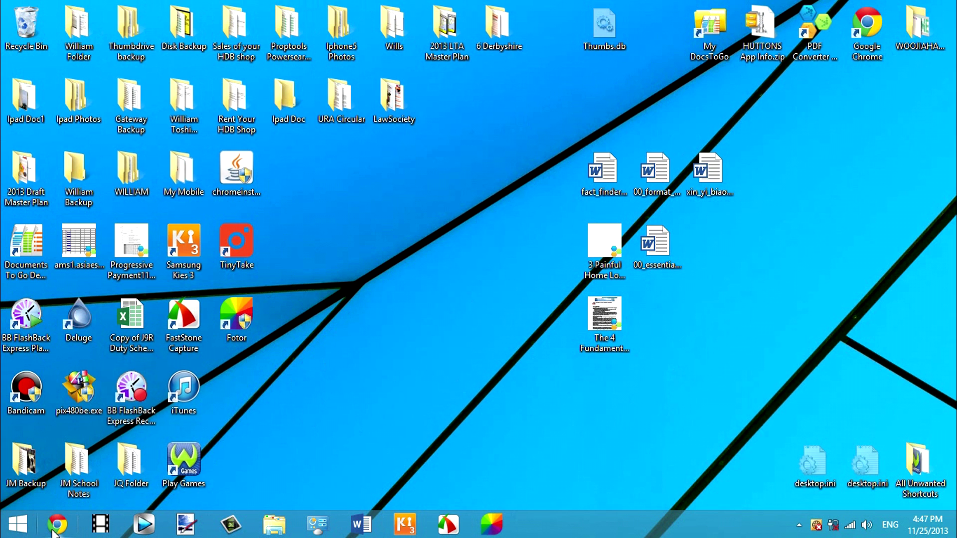
click(53, 531)
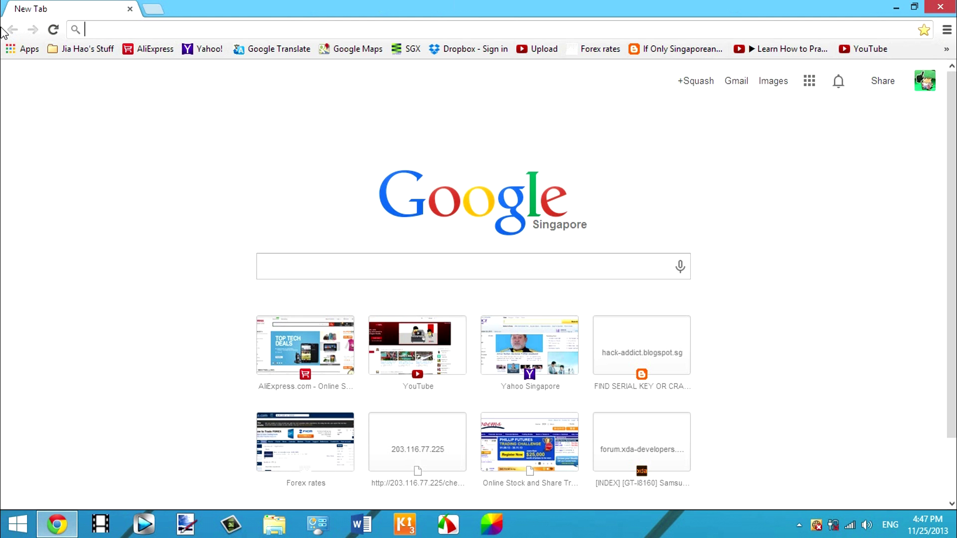
text(www)
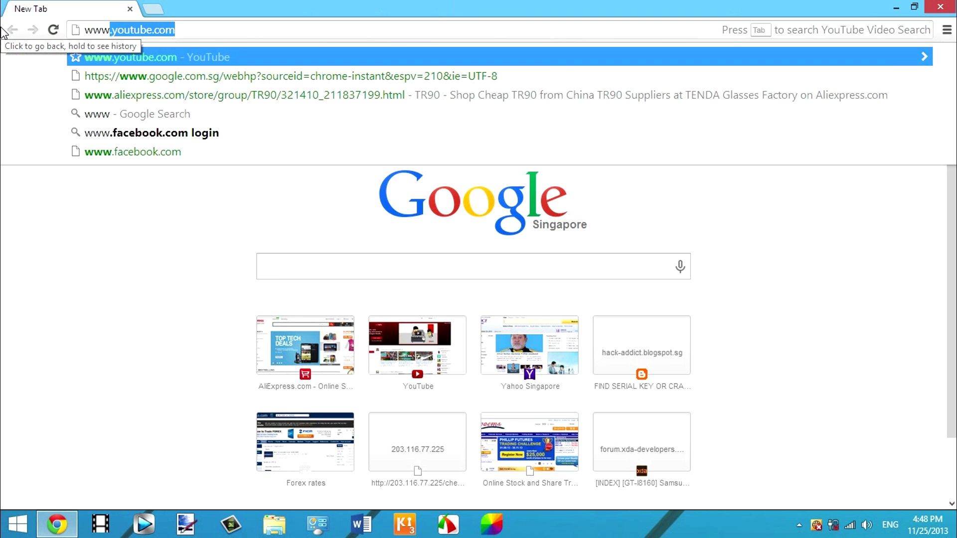
text(.fotor)
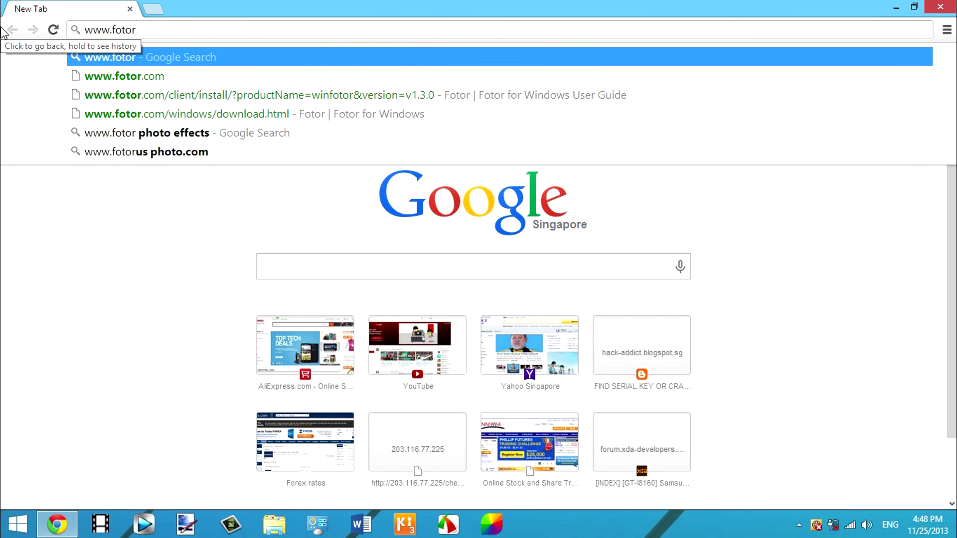
text(.com)
key(Return)
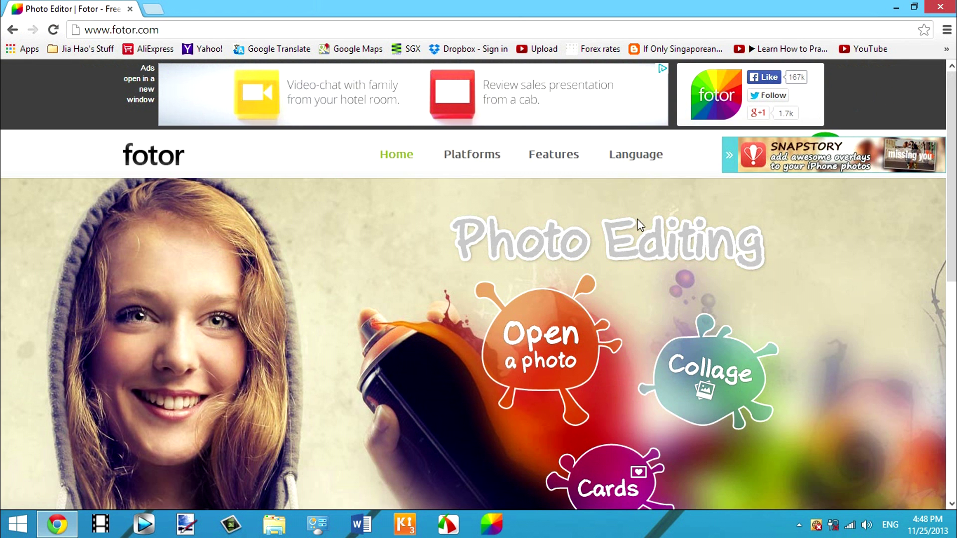
scroll(802, 130, down, 4)
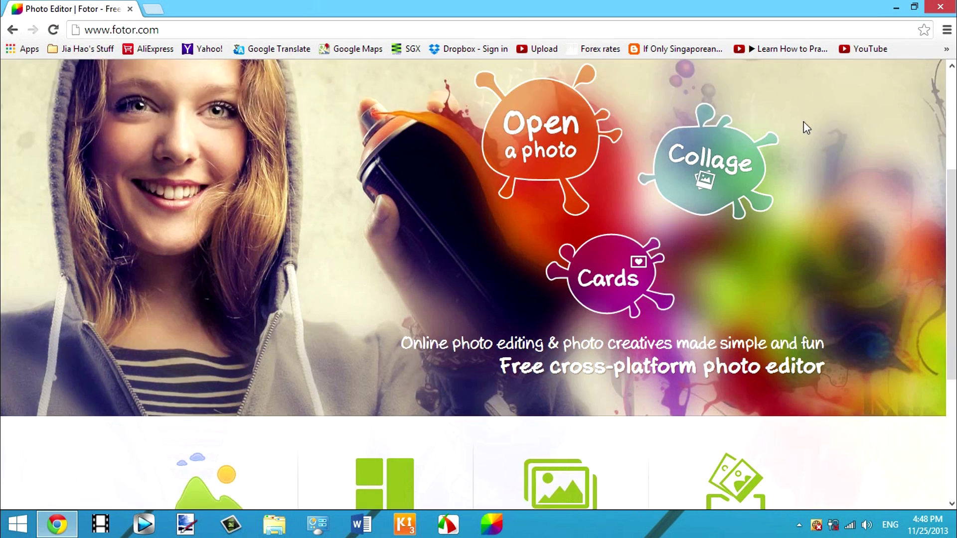
scroll(416, 110, up, 5)
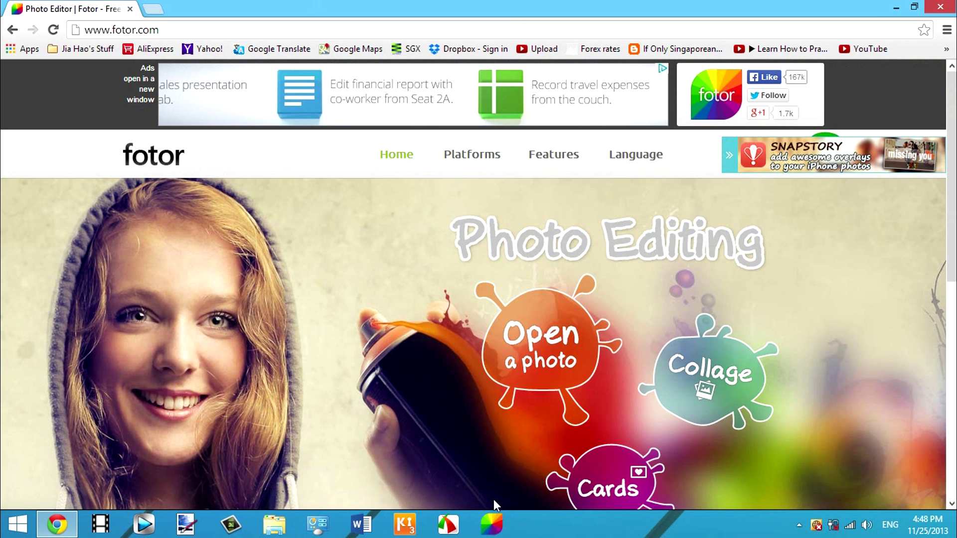
scroll(493, 499, down, 8)
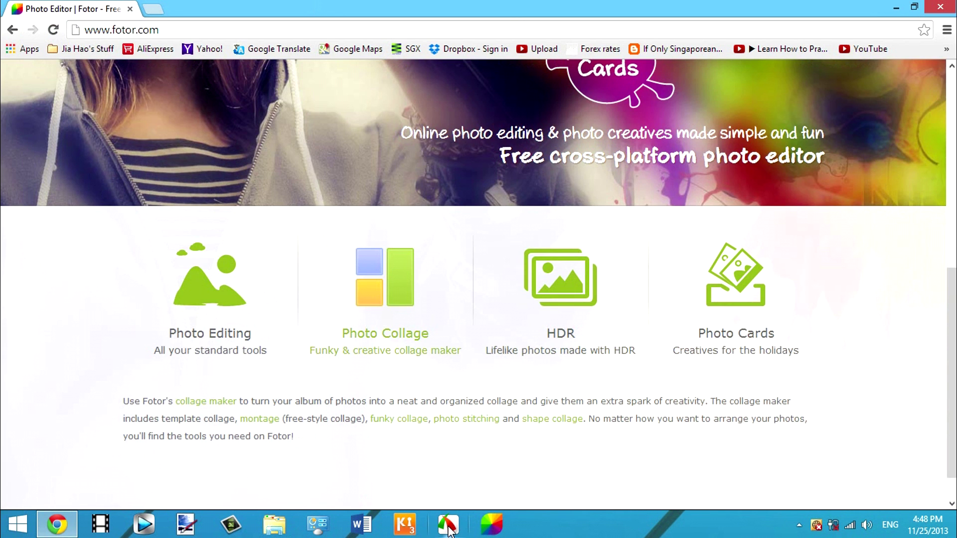
Unpin the FSRecorder program from the Windows taskbar
right_click(100, 524)
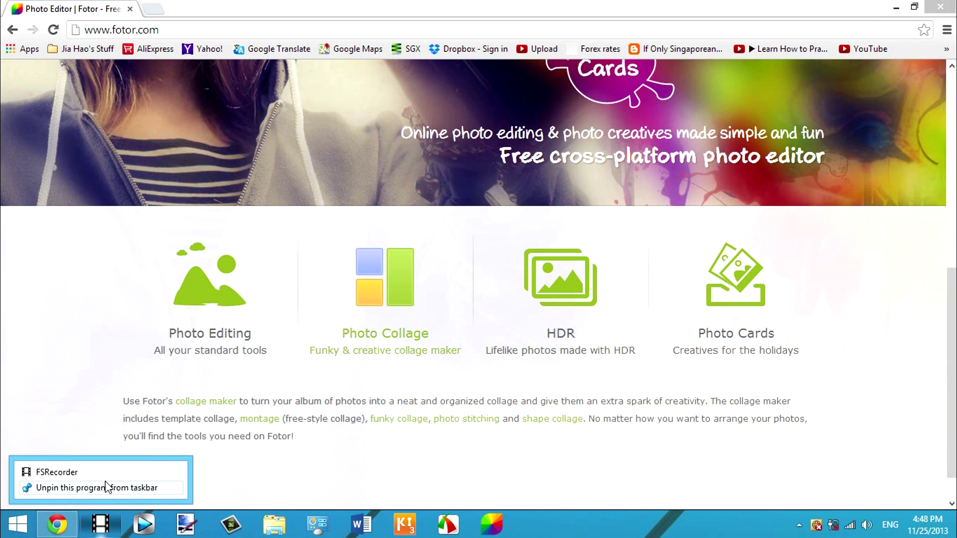
click(124, 493)
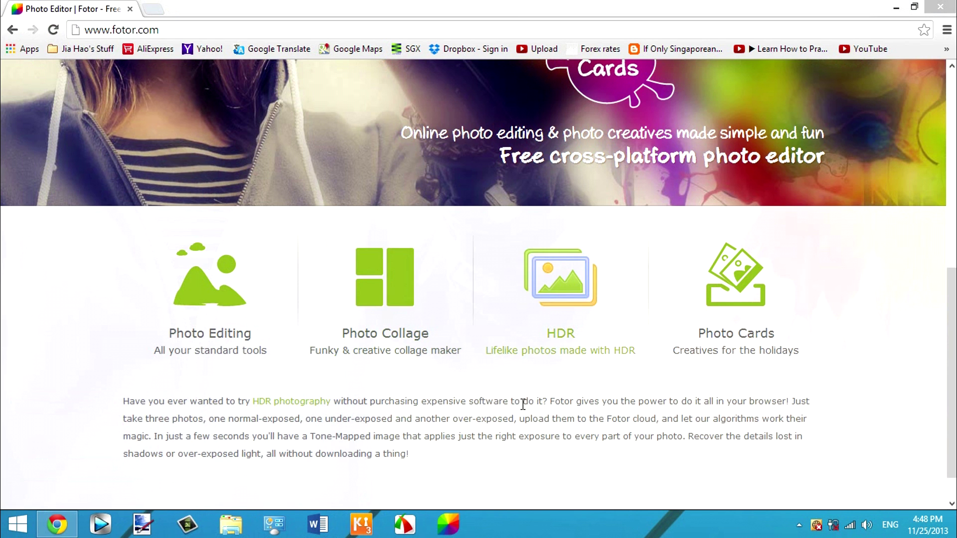
click(797, 525)
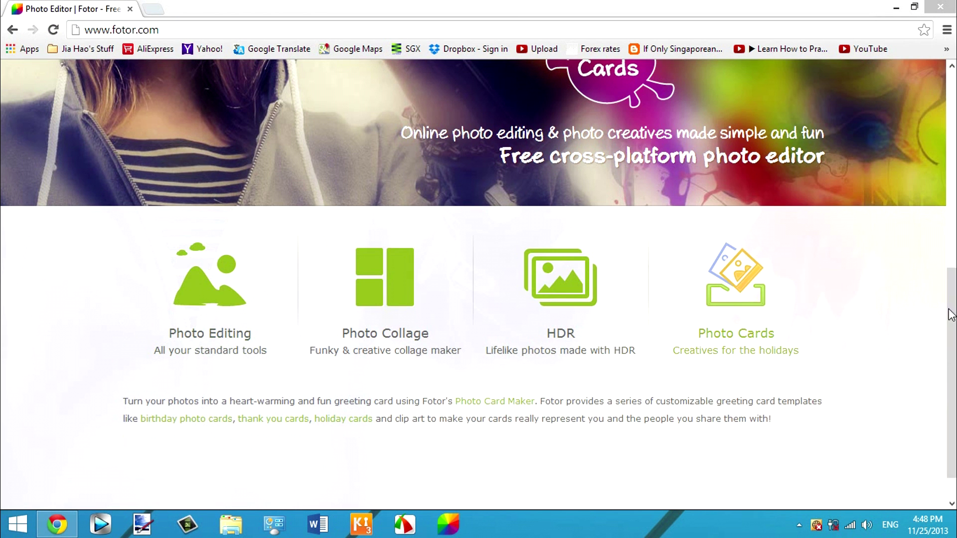
Open the Windows 8 platform page from the Fotor home page
drag(947, 289, 947, 216)
scroll(953, 223, up, 4)
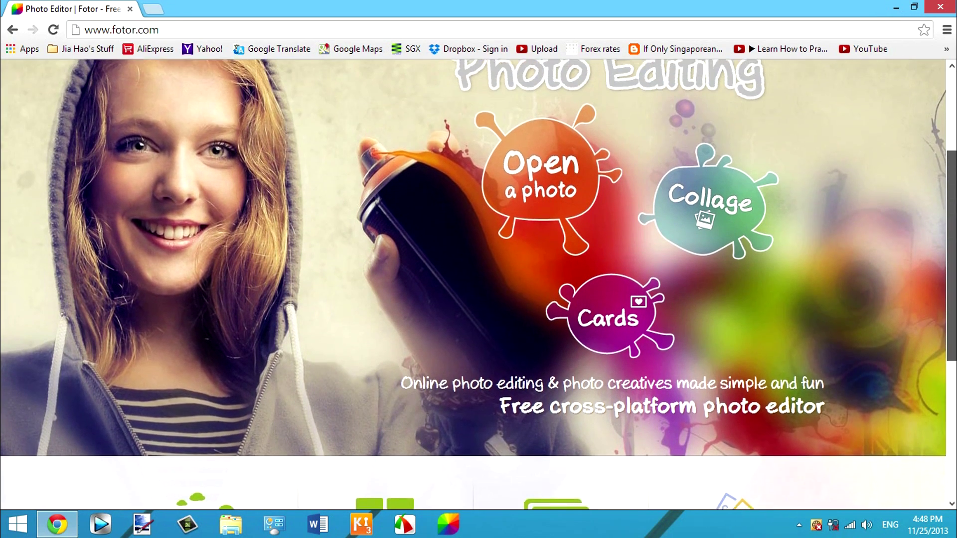
scroll(953, 223, up, 2)
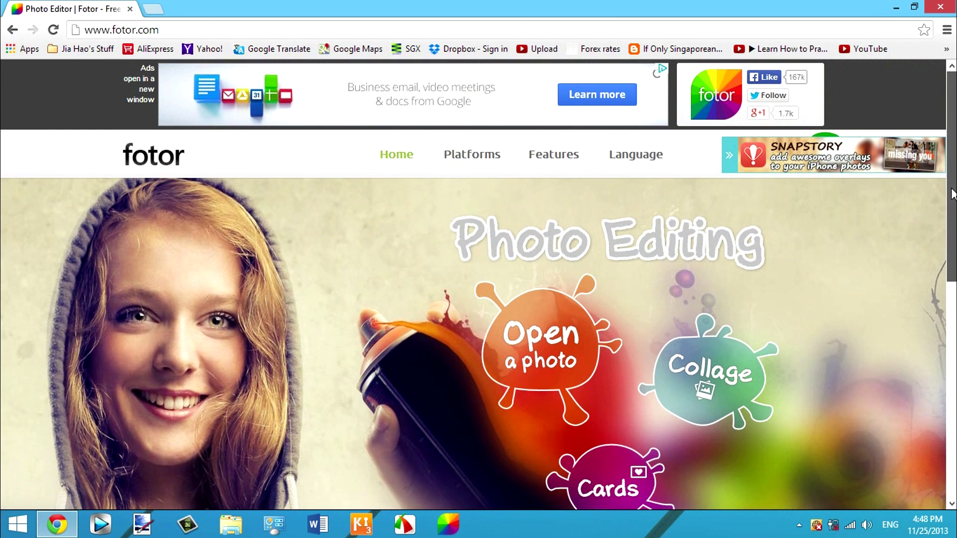
scroll(945, 239, down, 3)
scroll(941, 253, up, 2)
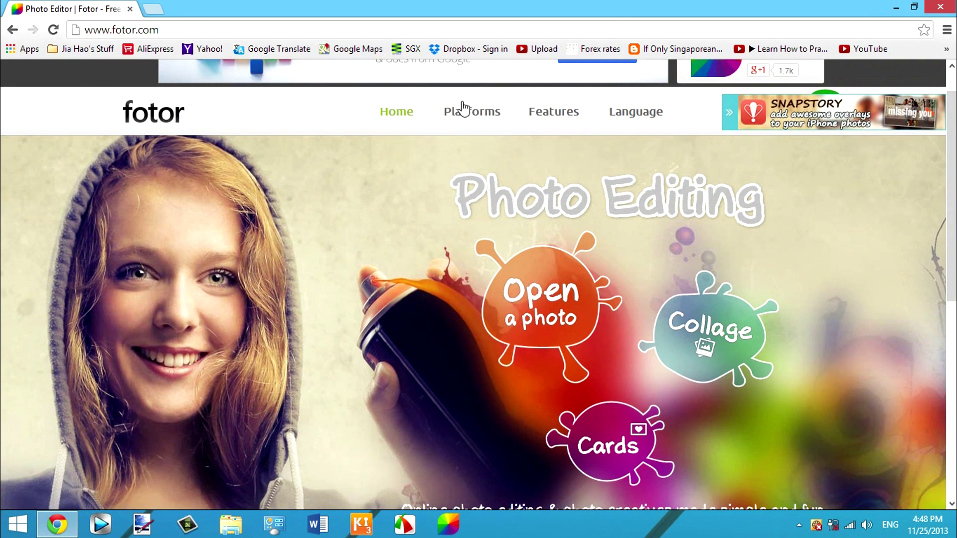
mouse_move(496, 125)
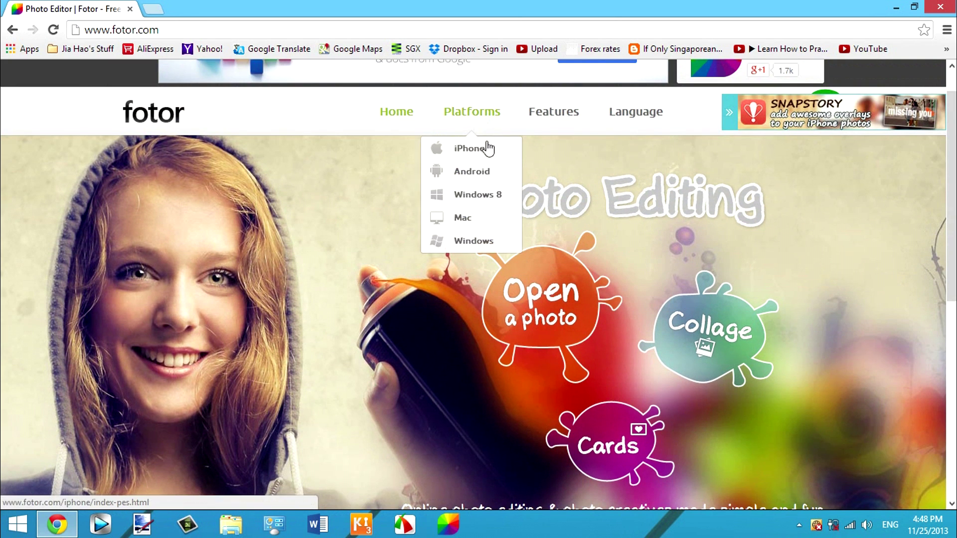
mouse_move(481, 155)
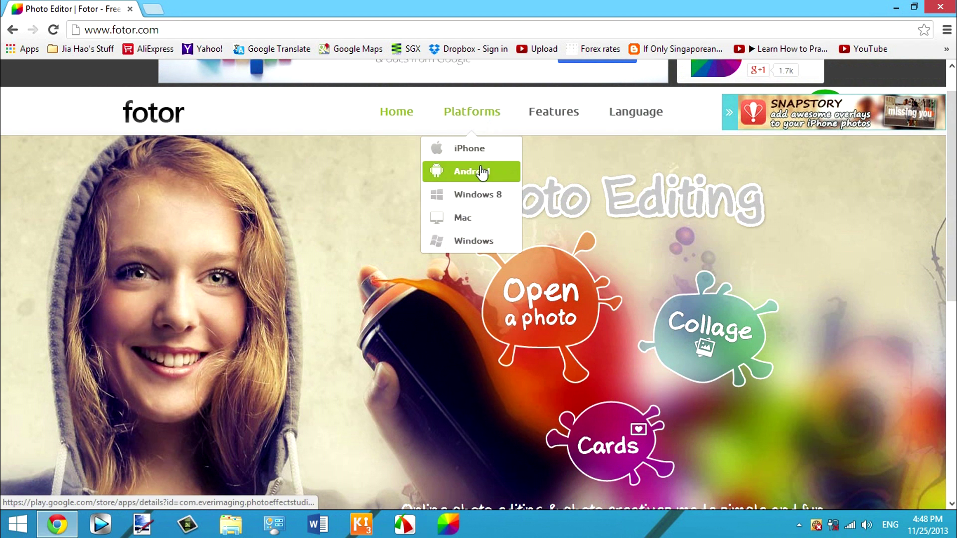
click(493, 200)
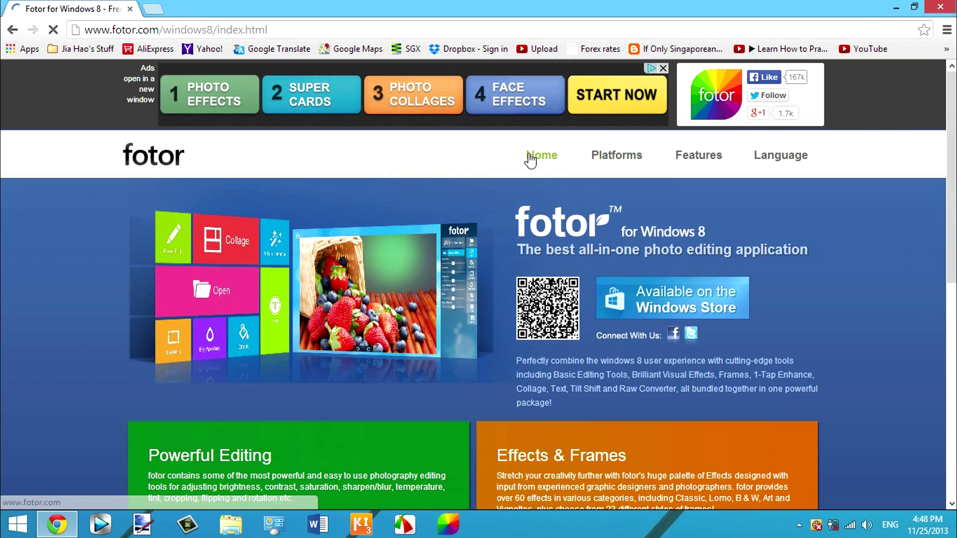
Return to the Fotor home page and look over its overview of photo tools
click(551, 169)
scroll(605, 299, down, 6)
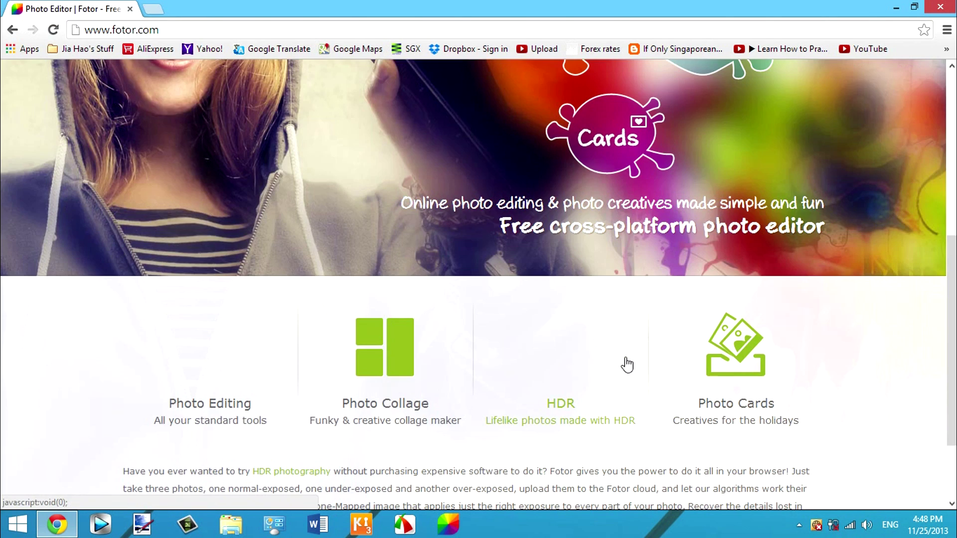
scroll(647, 166, down, 3)
scroll(647, 166, up, 10)
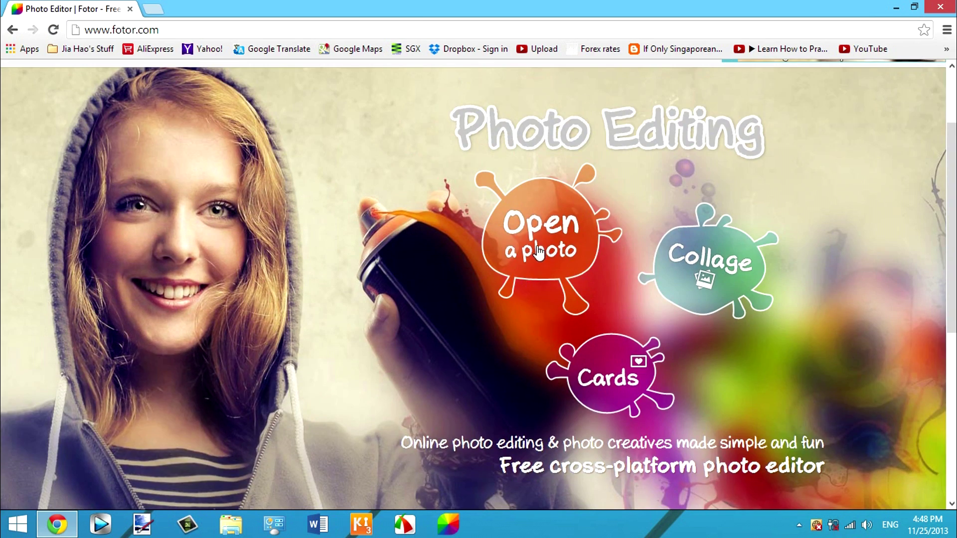
scroll(647, 166, up, 3)
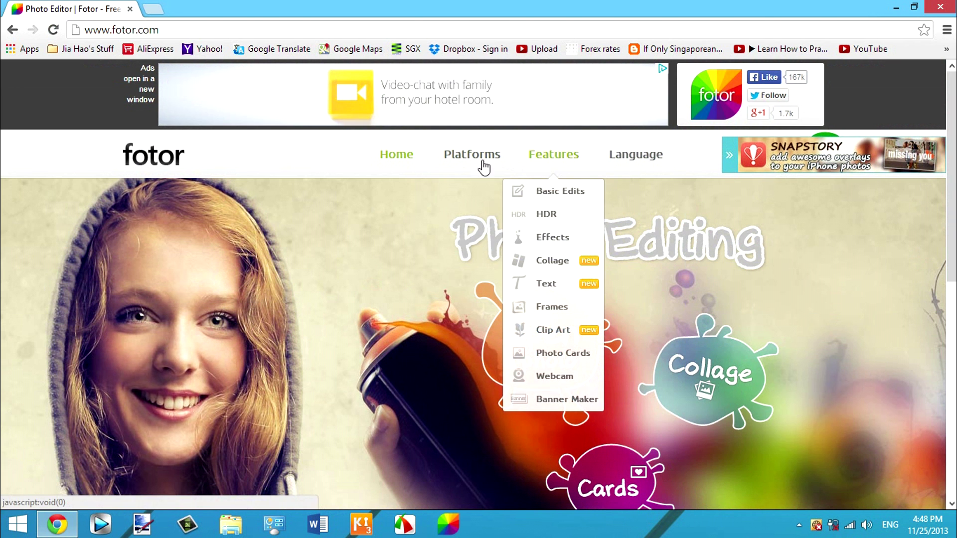
Go back to Fotor's Windows 8 page and look through its feature descriptions and Windows Store link
mouse_move(473, 161)
click(477, 239)
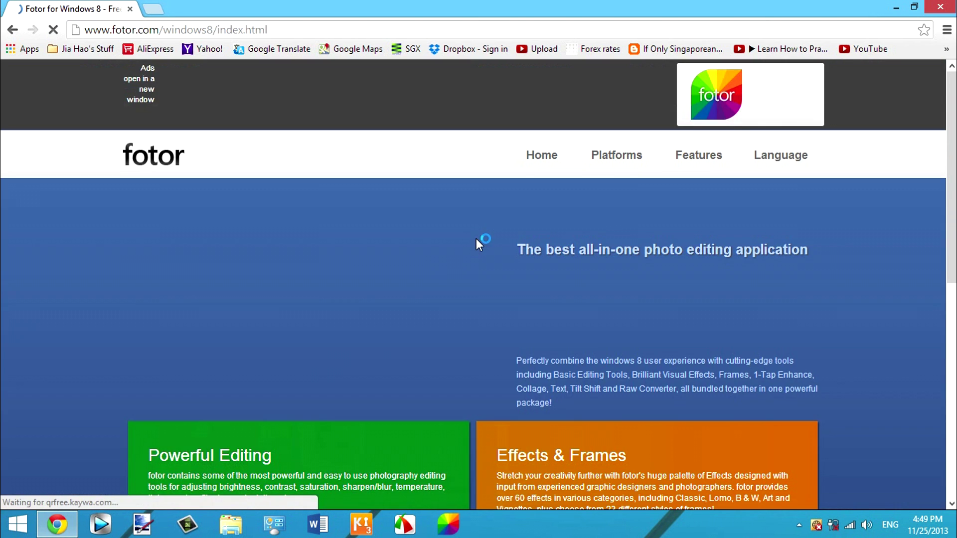
scroll(551, 231, down, 4)
scroll(552, 231, down, 5)
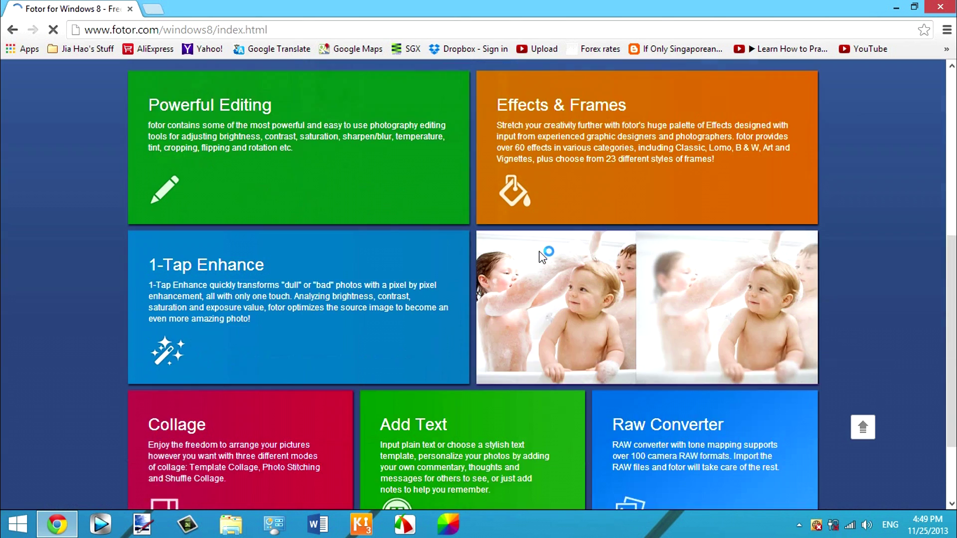
scroll(747, 339, up, 8)
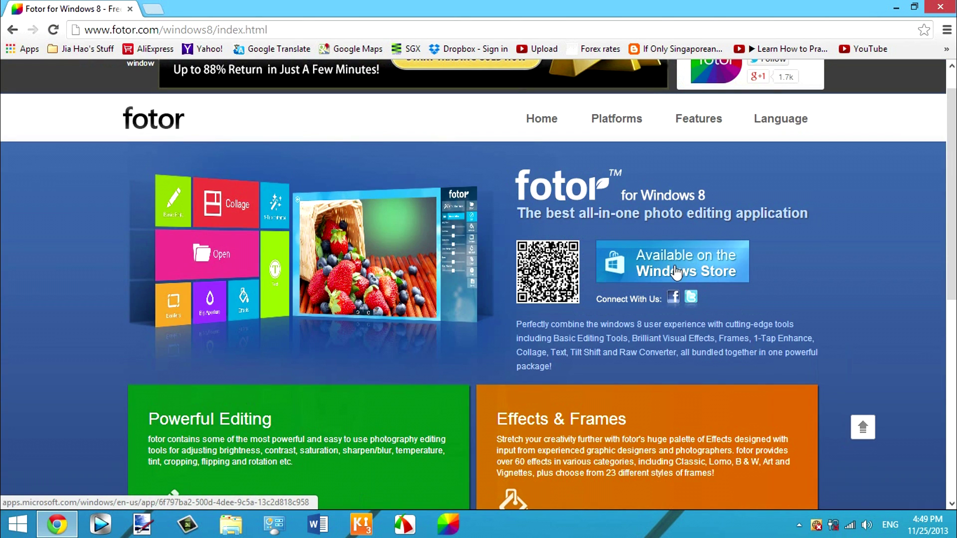
Open Fotor's online collage editor by way of the home page and leave it again
scroll(678, 269, up, 1)
mouse_move(682, 161)
click(558, 162)
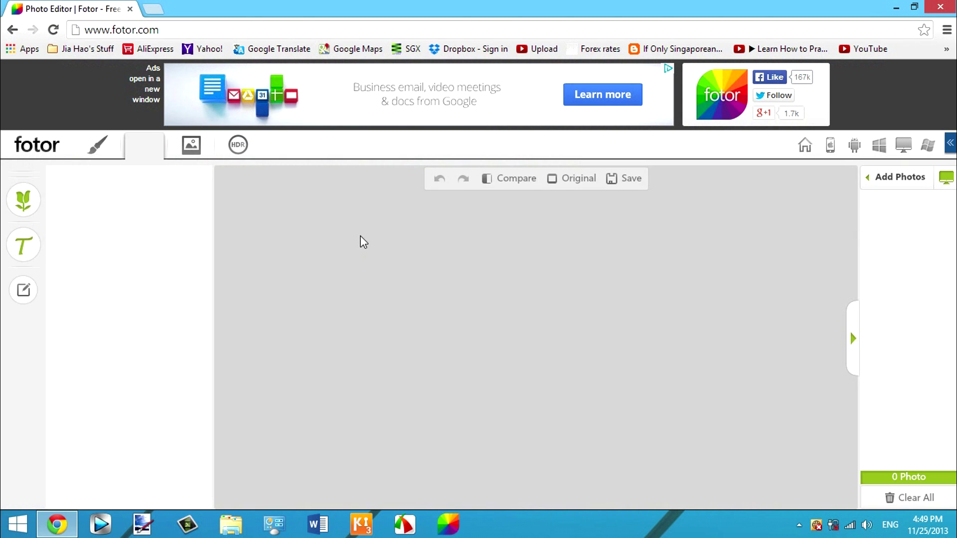
click(12, 31)
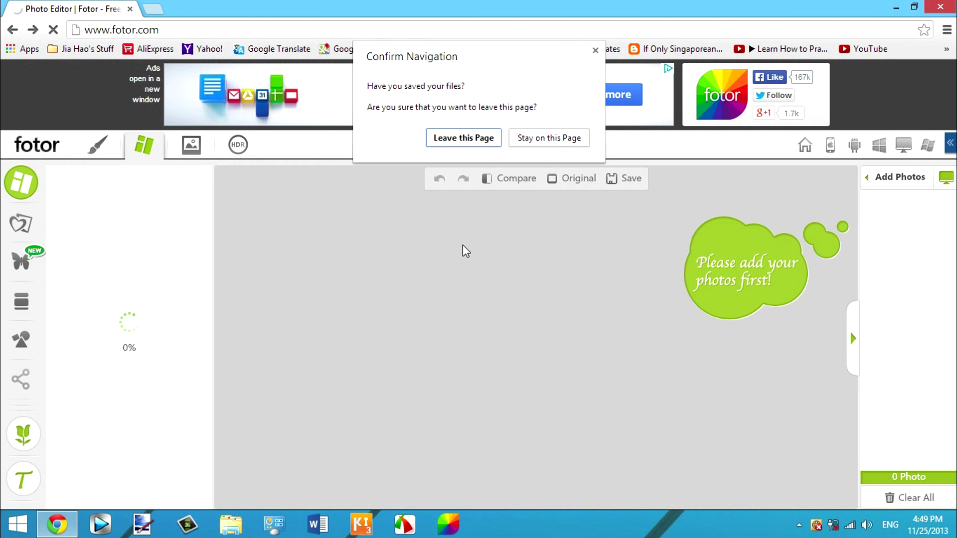
click(449, 140)
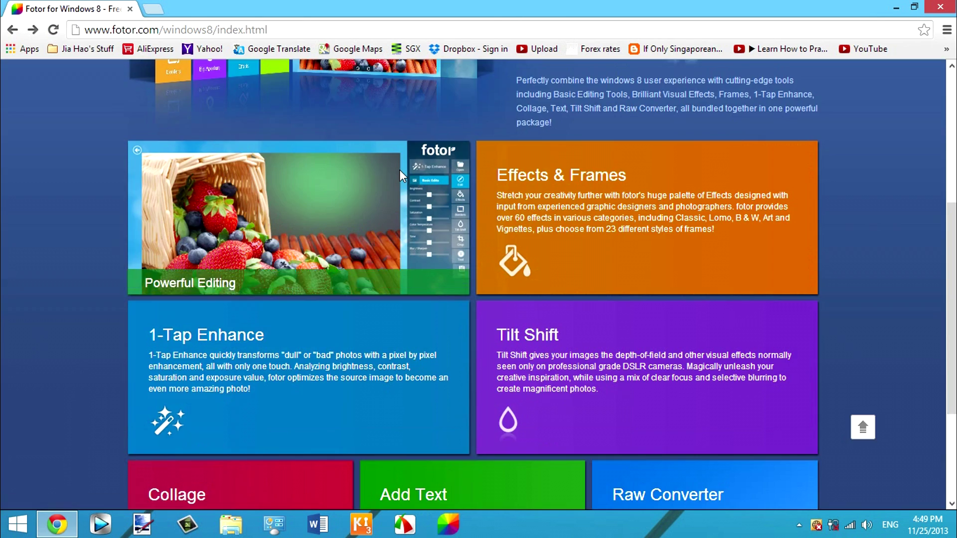
Return to the Fotor home page and review its content down to the footer links
scroll(401, 169, up, 4)
click(547, 163)
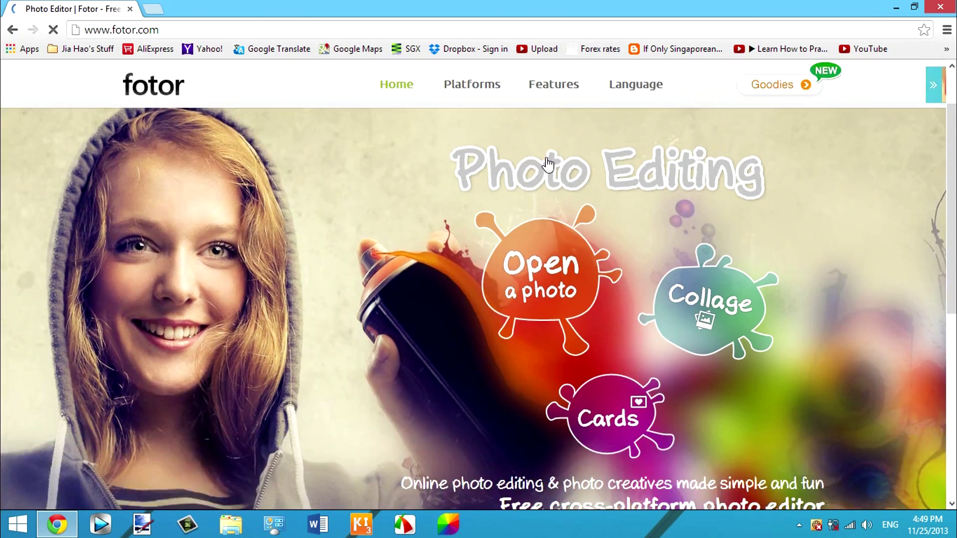
scroll(549, 162, up, 10)
mouse_move(549, 163)
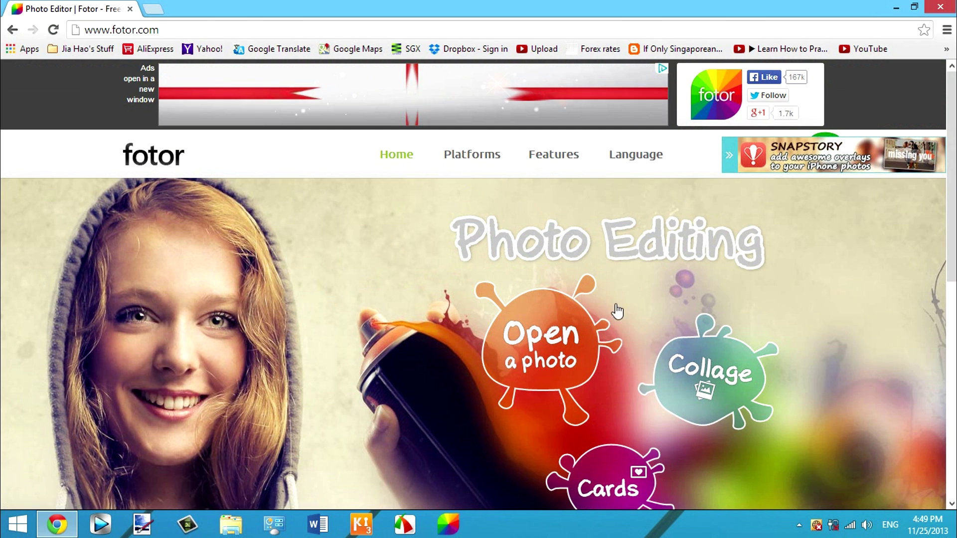
scroll(933, 332, down, 9)
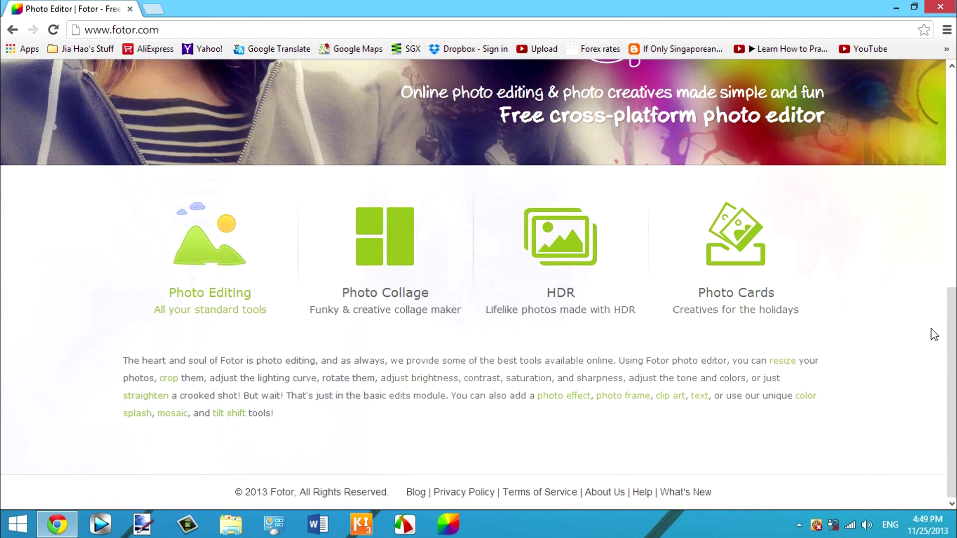
scroll(932, 326, up, 9)
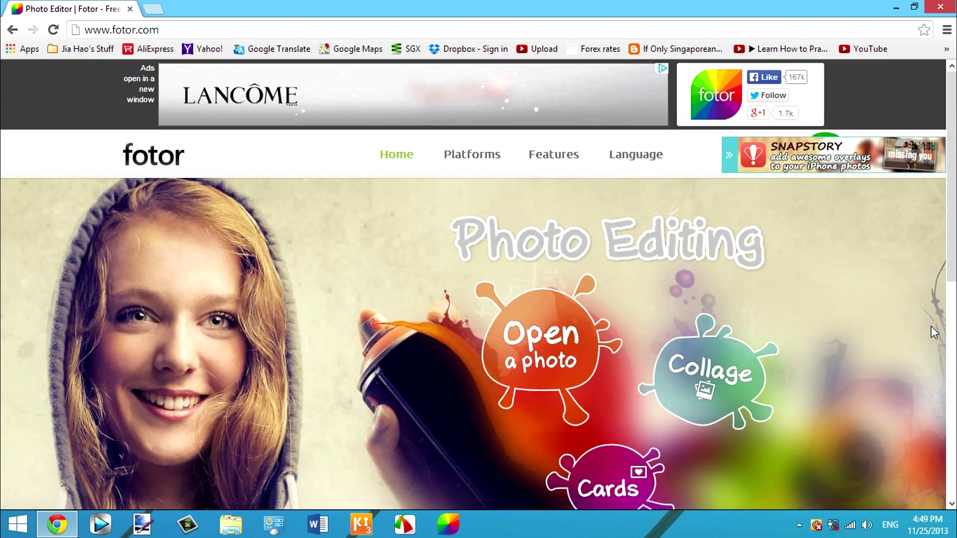
scroll(633, 402, down, 5)
scroll(390, 402, up, 5)
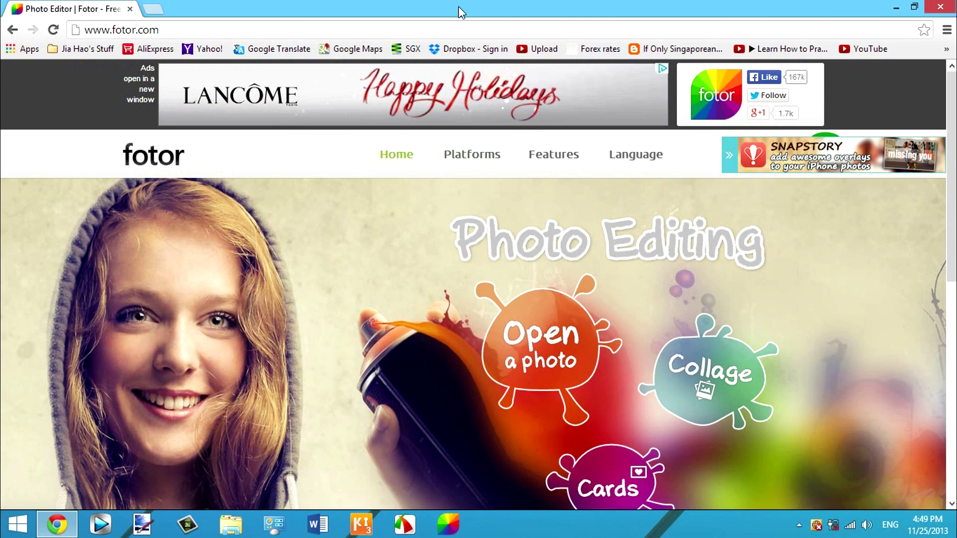
click(454, 31)
text(fotor )
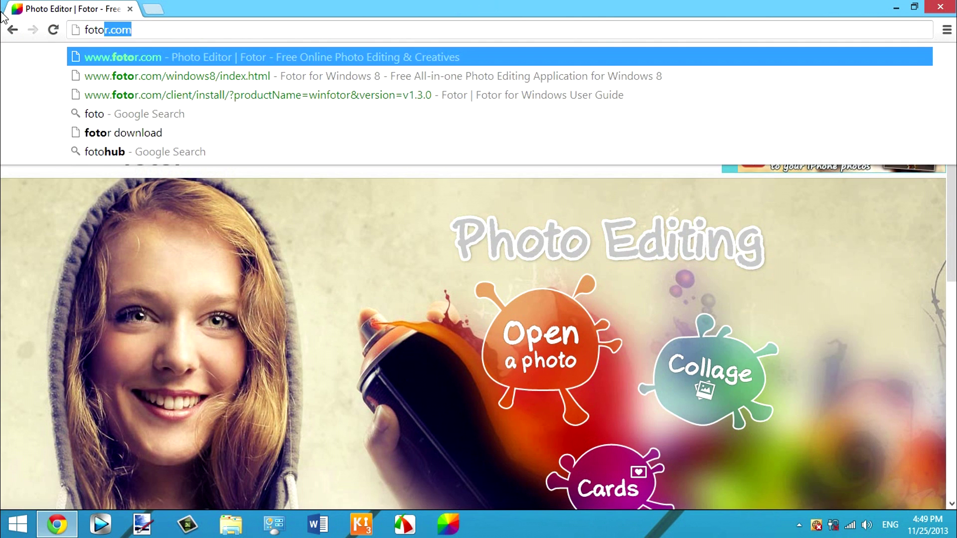
text(d)
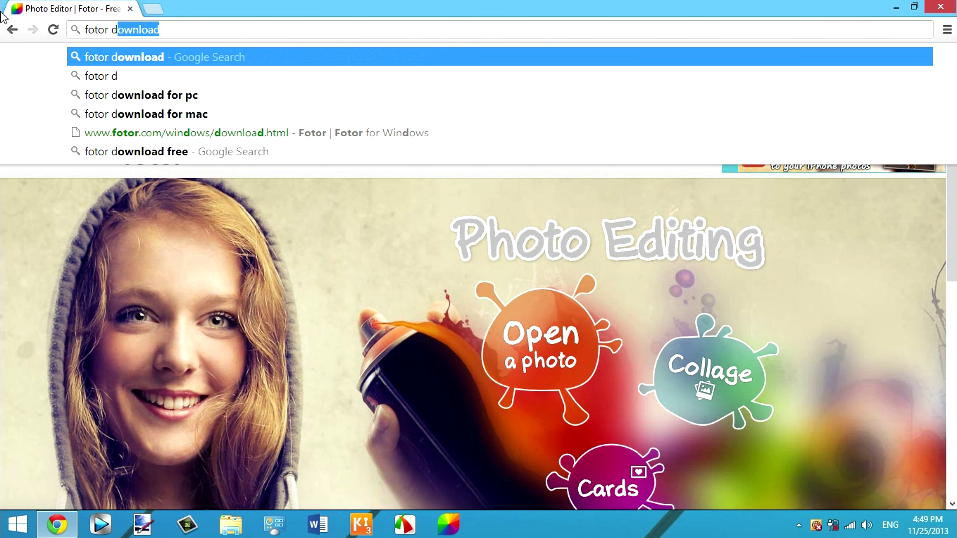
key(Return)
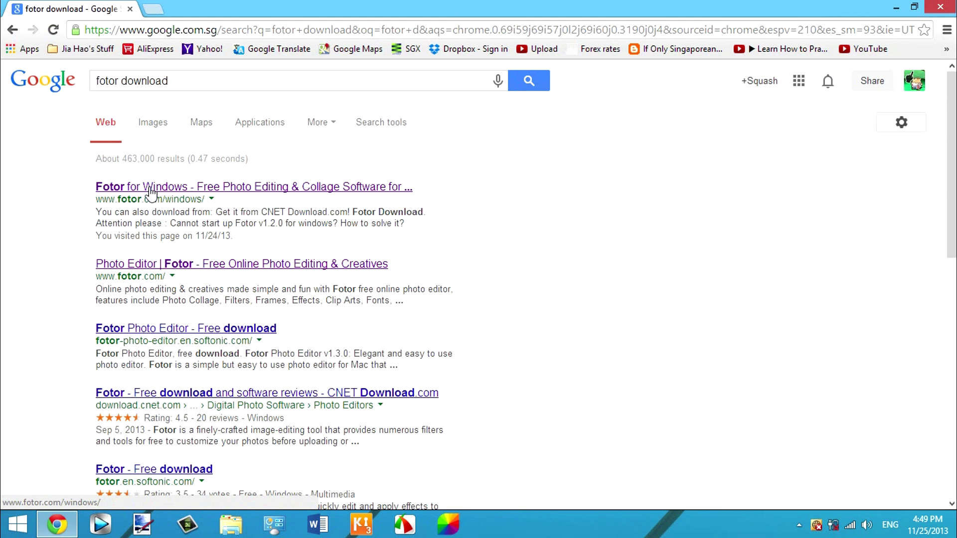
click(149, 192)
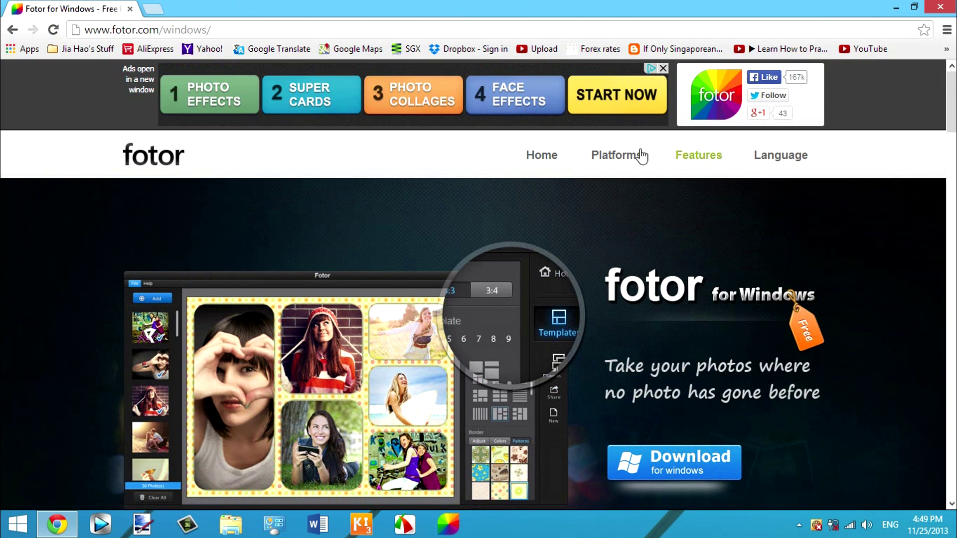
mouse_move(636, 155)
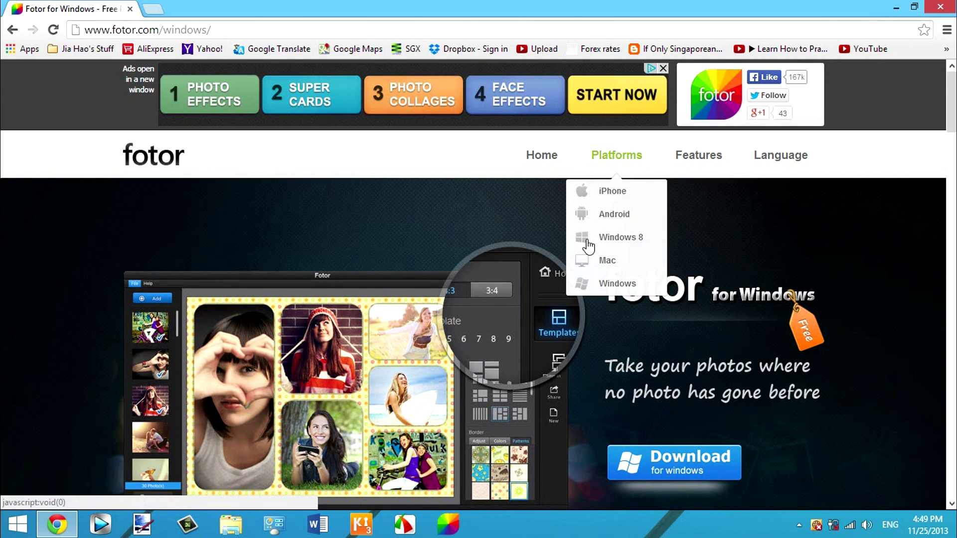
Open the Windows platform page of Fotor and start the installer download
click(599, 284)
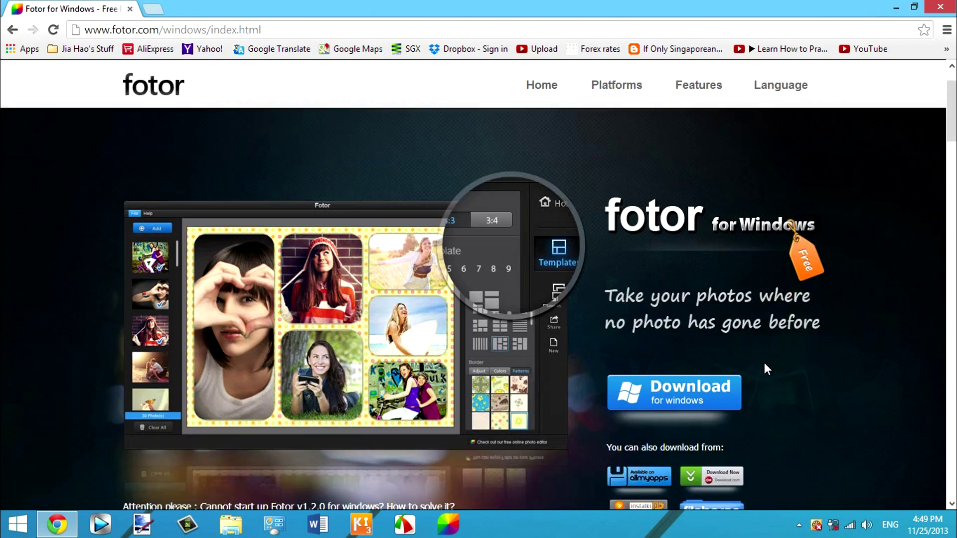
scroll(764, 363, down, 4)
scroll(659, 236, up, 3)
click(674, 332)
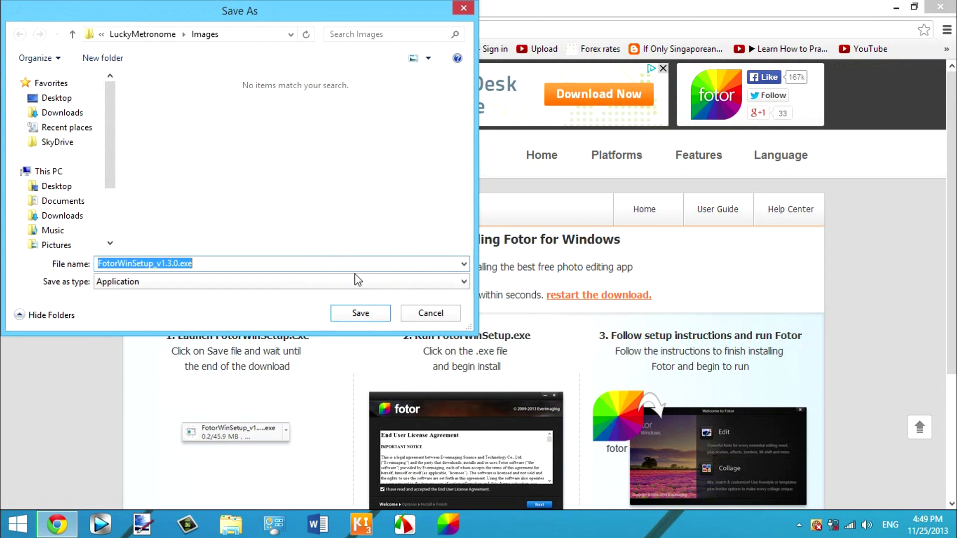
Cancel saving FotorWinSetup_v1.3.0.exe and close the download page, returning to the Fotor for Windows page
click(428, 313)
click(425, 309)
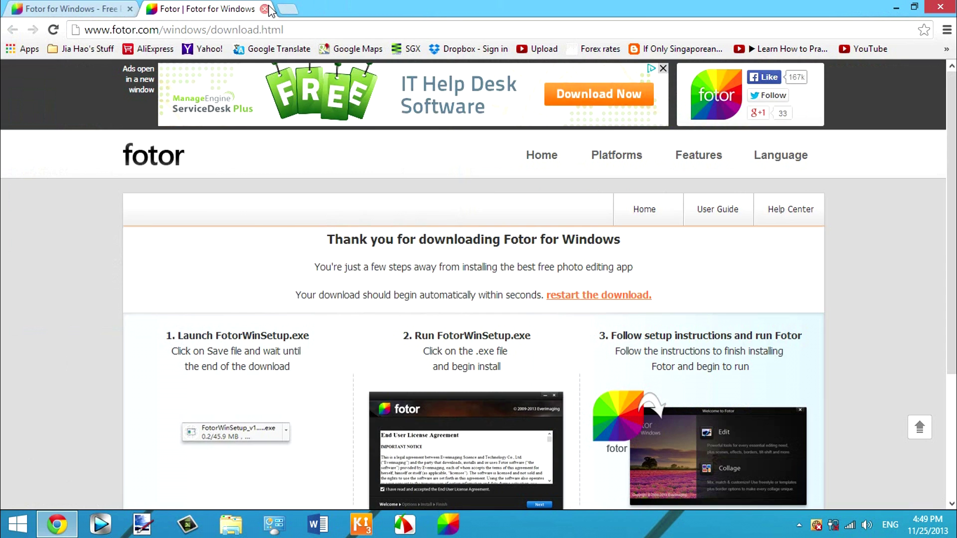
click(265, 8)
scroll(418, 295, up, 3)
scroll(430, 279, down, 10)
scroll(442, 252, up, 10)
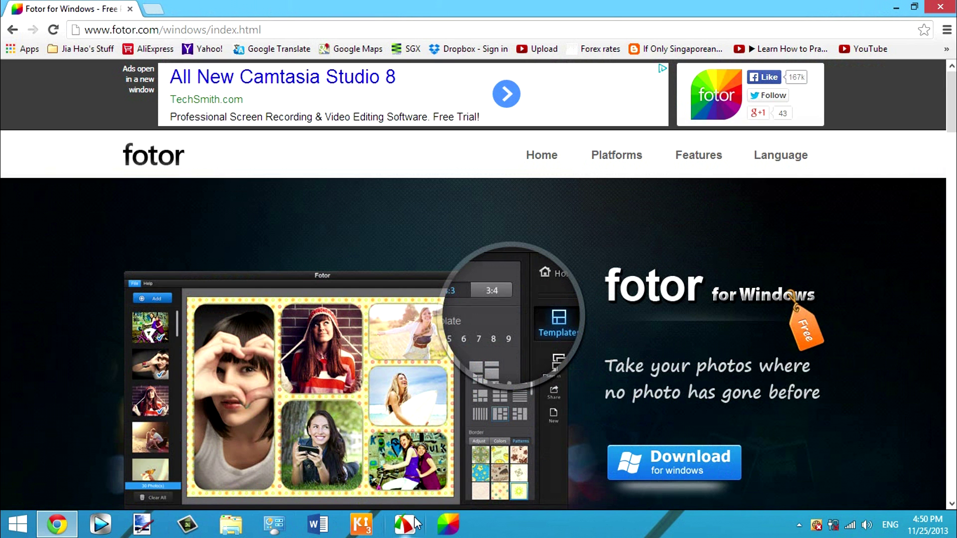
Switch from the browser to the installed Fotor desktop application and enter its Edit mode from the welcome window
click(898, 6)
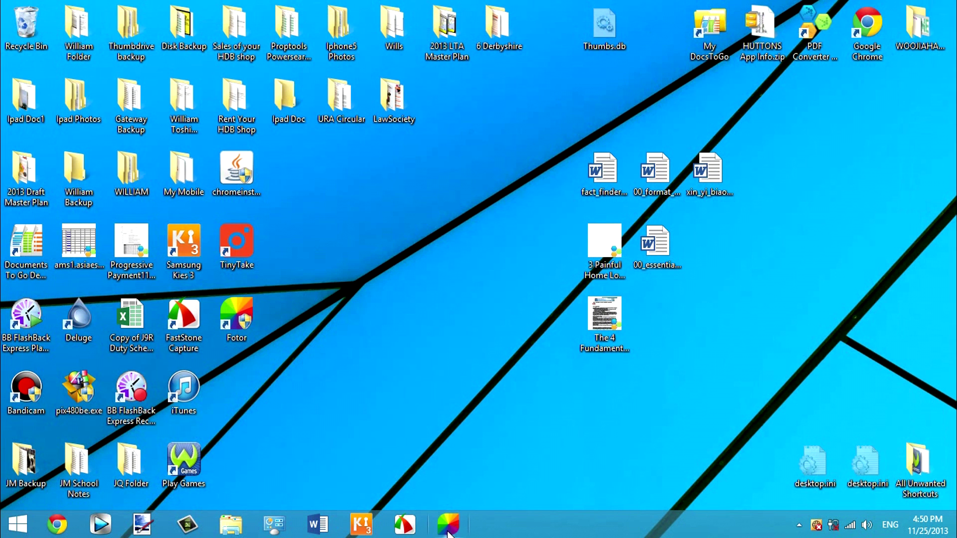
click(449, 533)
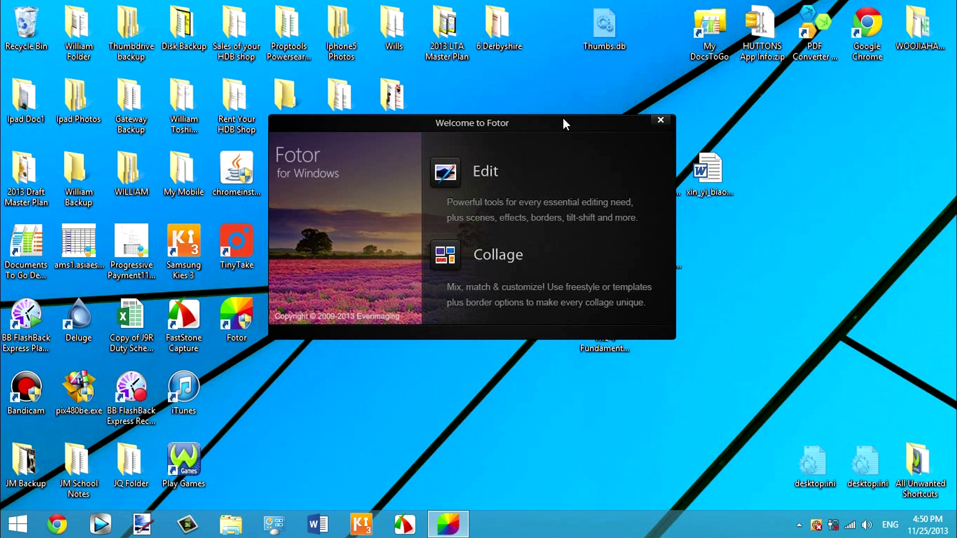
drag(533, 131, 486, 141)
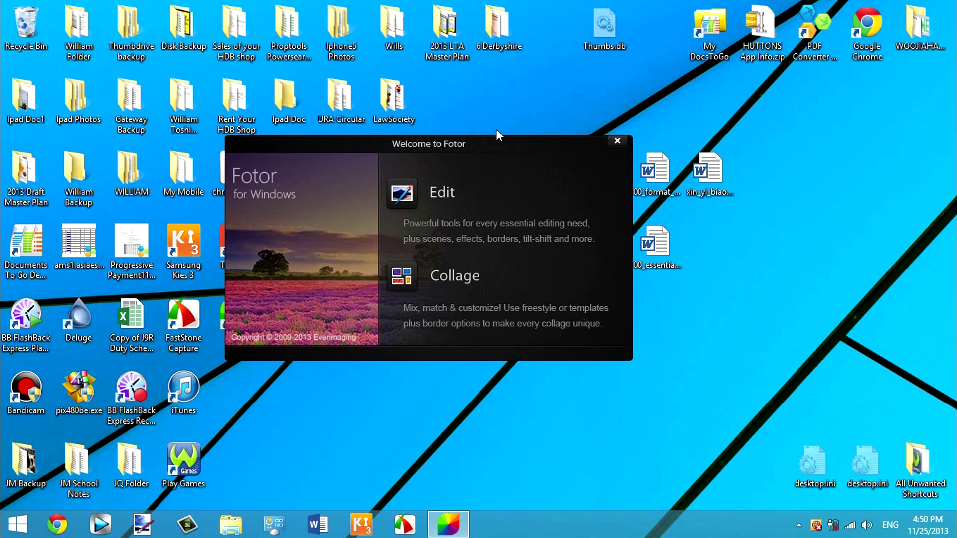
drag(504, 139, 554, 134)
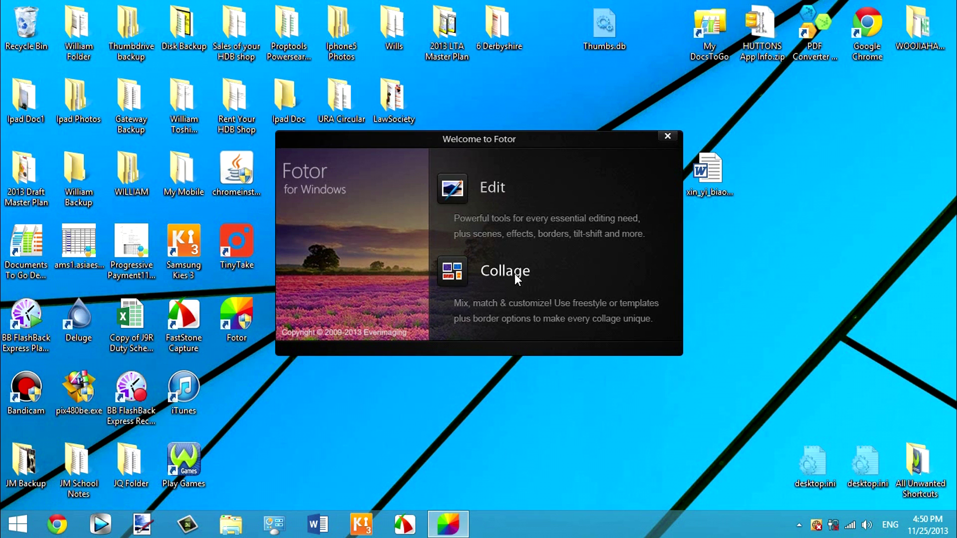
click(486, 177)
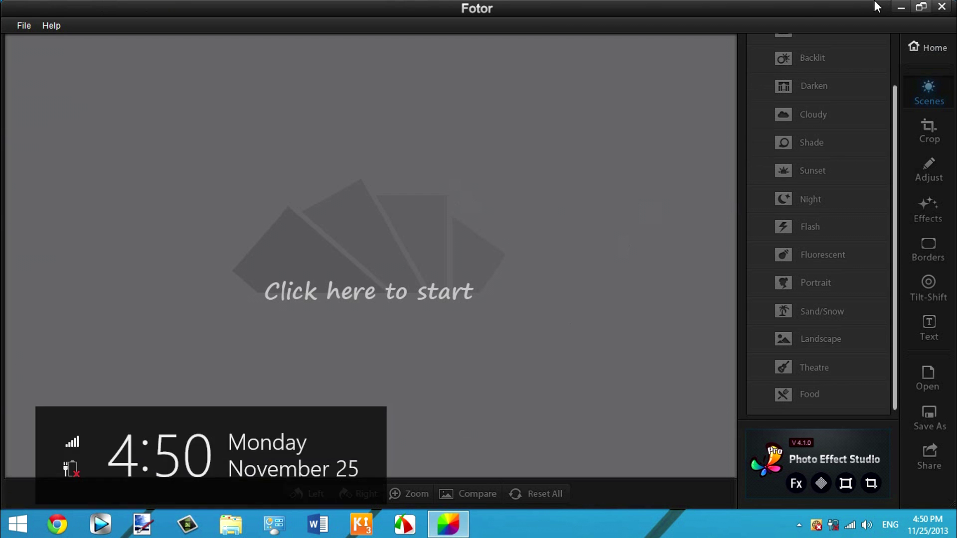
Open the image 425fe0b865d91acf675ee4f50a495adc-d3cw5lj.jpg from the Images folder, using an enlarged file dialog
click(392, 345)
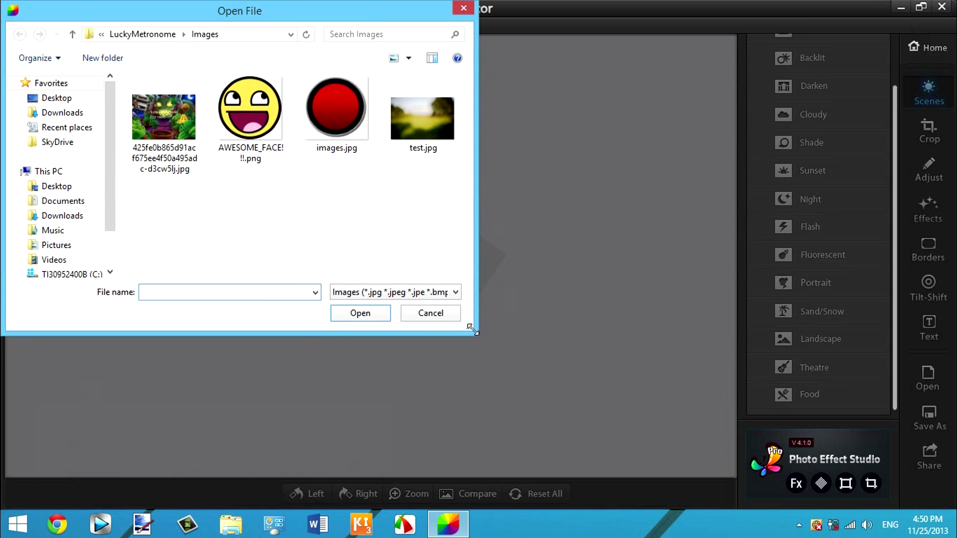
drag(472, 329, 953, 506)
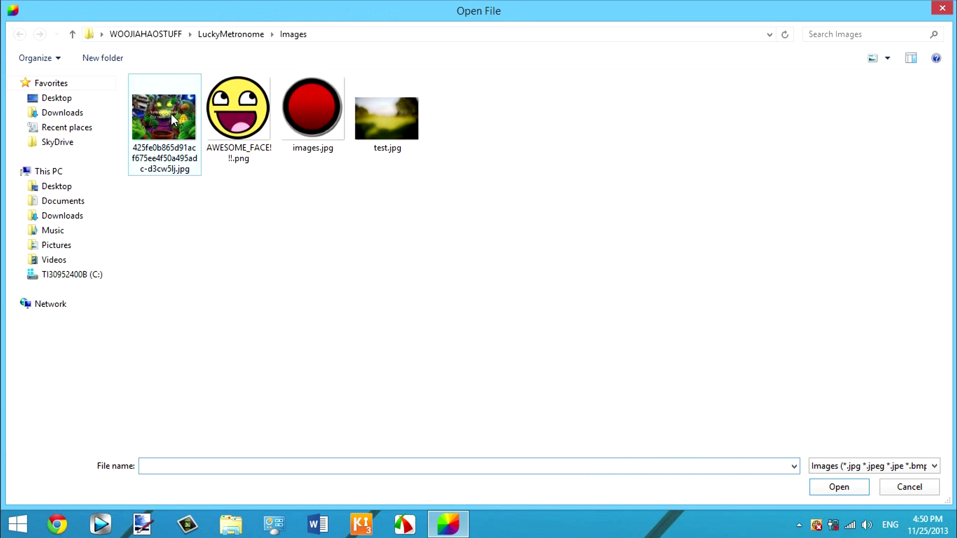
click(176, 135)
double_click(176, 135)
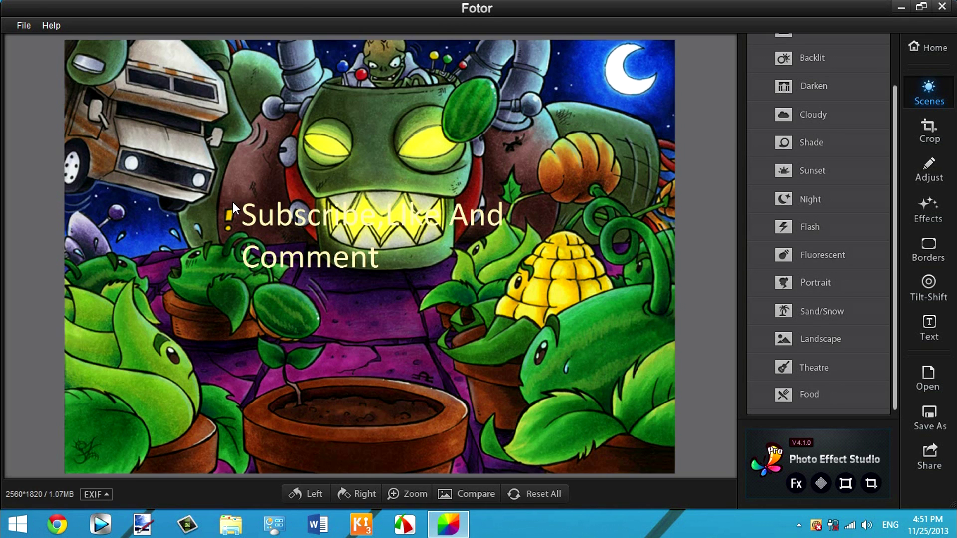
Open AWESOME_FACE!!!.png from the Images folder for editing in place of the current picture
click(24, 26)
click(55, 42)
double_click(243, 100)
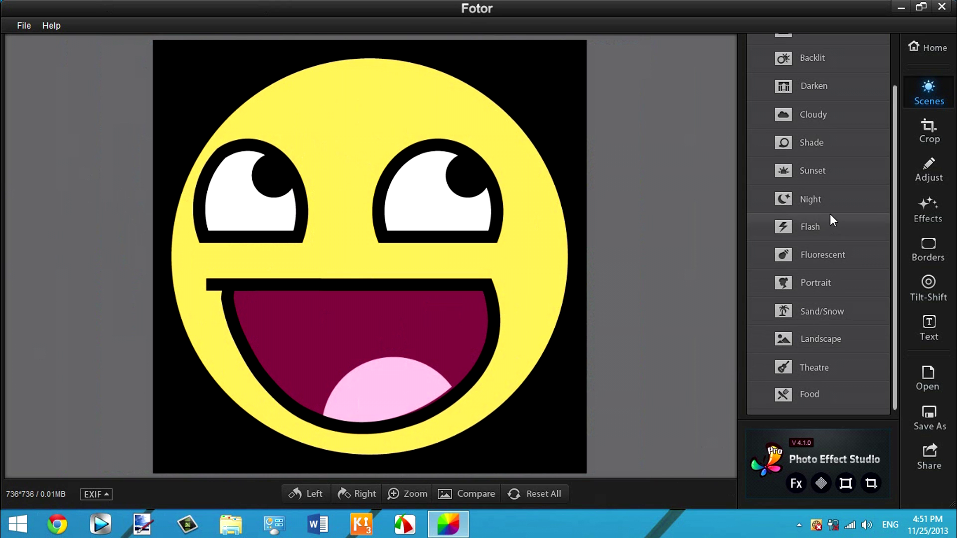
scroll(843, 120, up, 2)
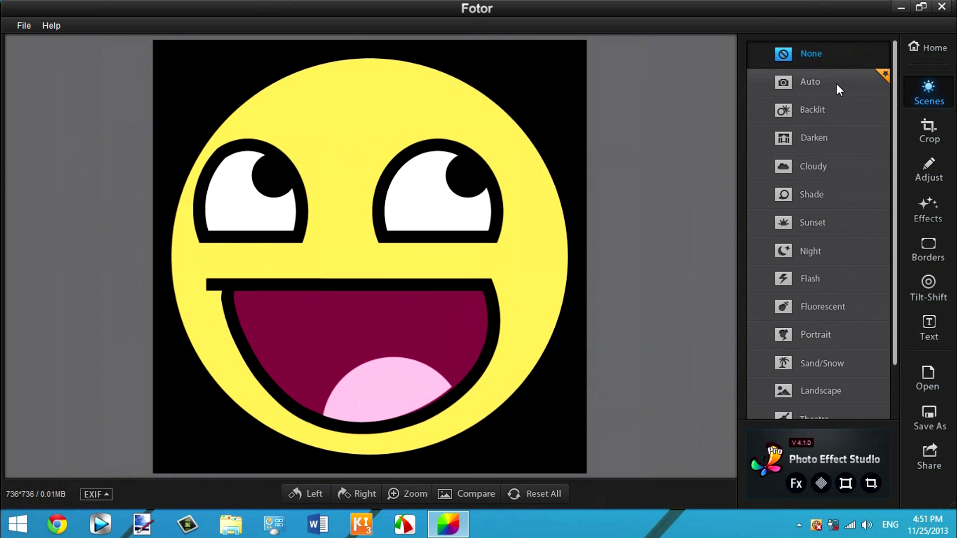
Open the advertised Photo Effect Studio web page, review its product description and close the browser
click(821, 484)
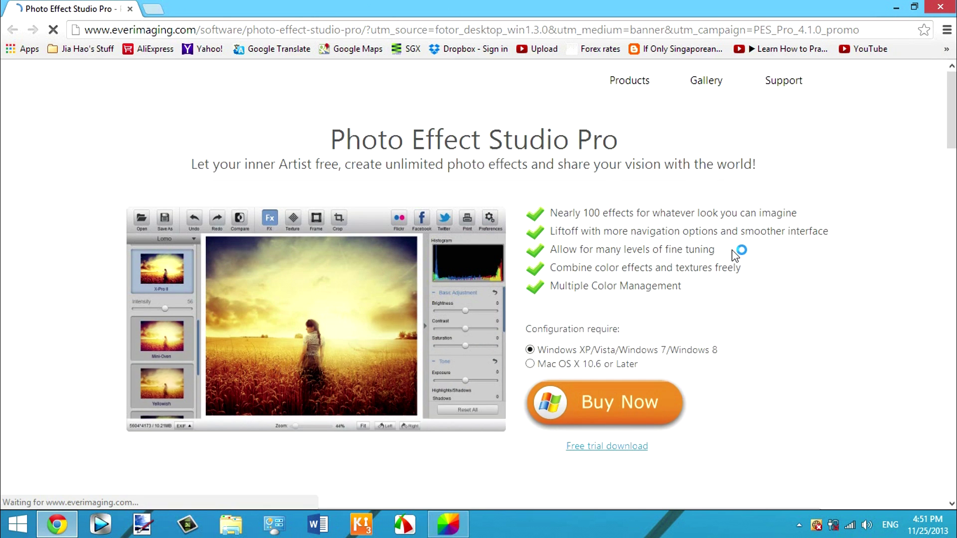
scroll(676, 249, down, 3)
scroll(292, 100, up, 3)
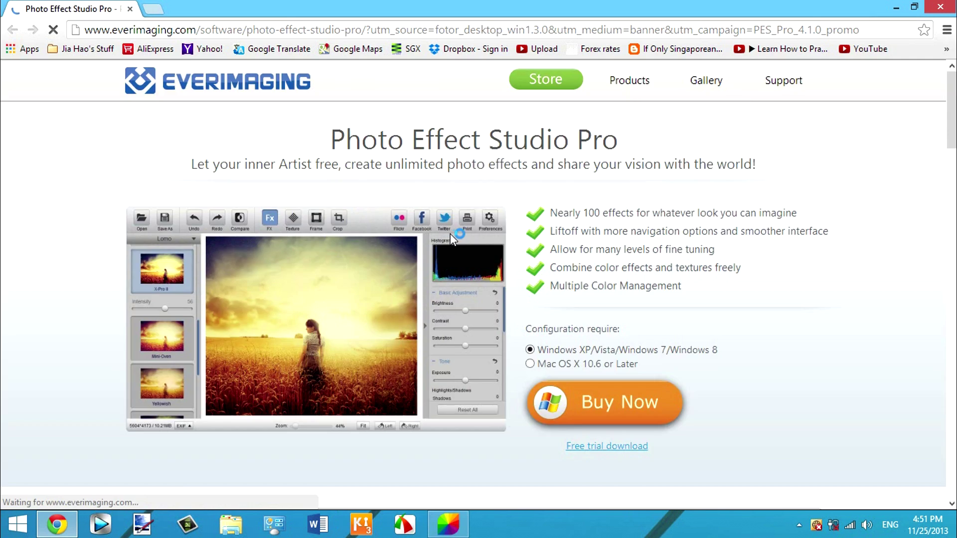
scroll(450, 234, down, 12)
scroll(519, 254, up, 8)
scroll(532, 251, up, 6)
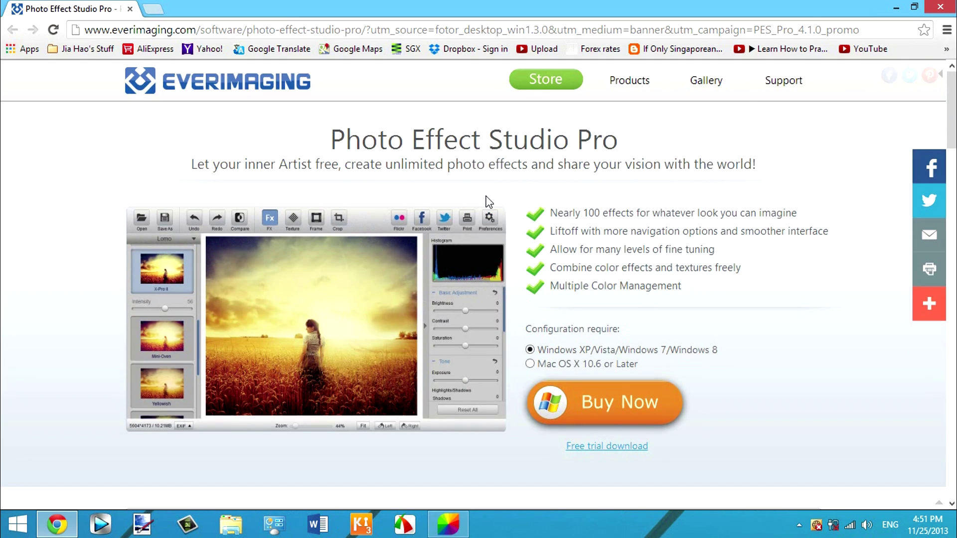
scroll(709, 281, down, 6)
scroll(711, 277, up, 6)
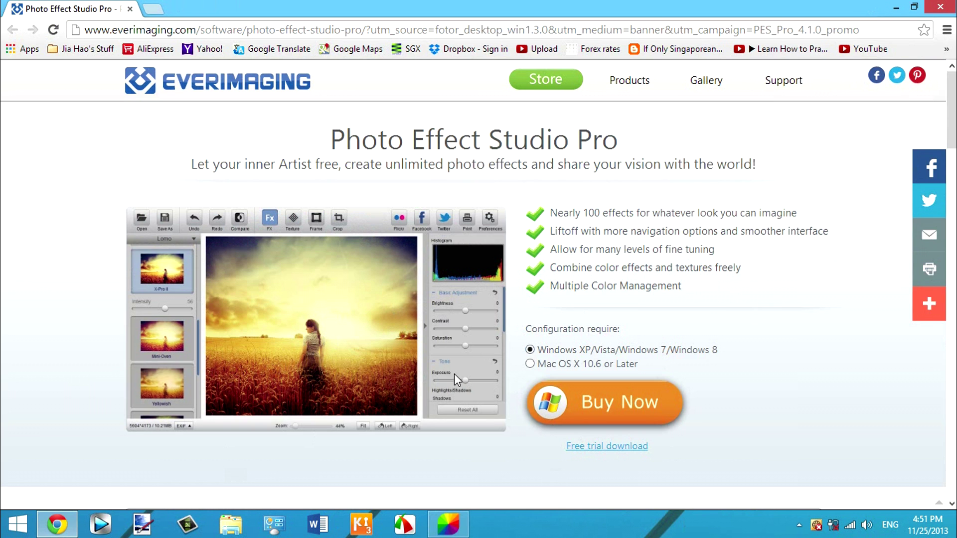
click(942, 9)
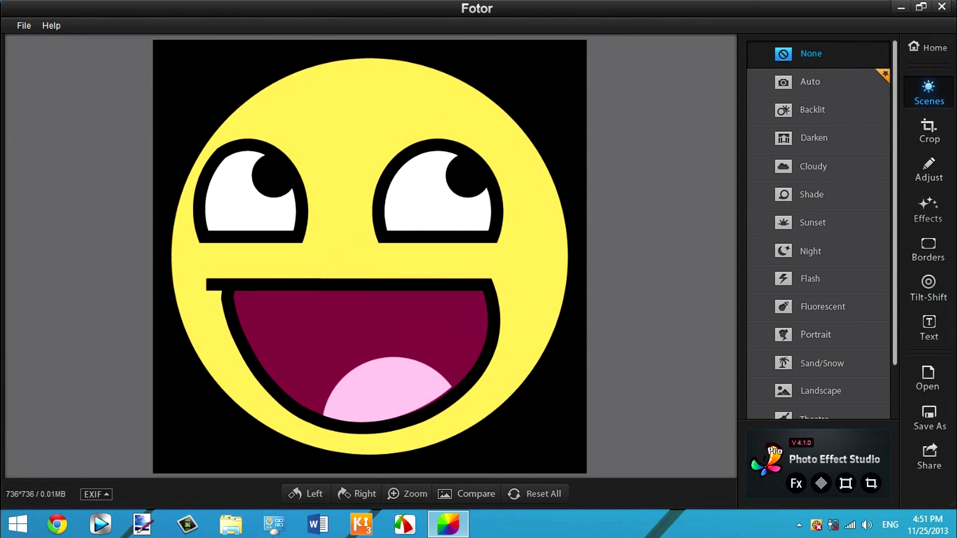
Review Fotor's startup and color management settings without saving, and look over the available help options
click(20, 23)
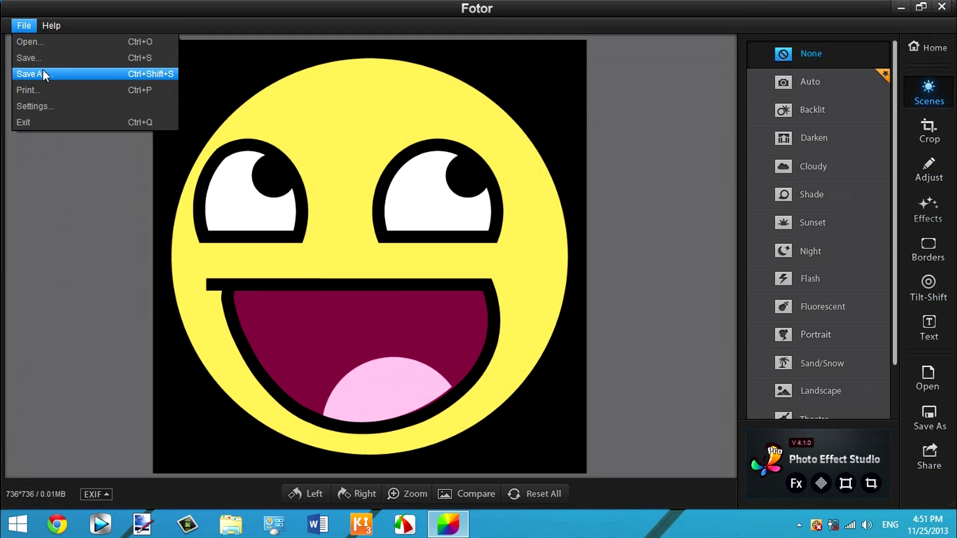
click(47, 106)
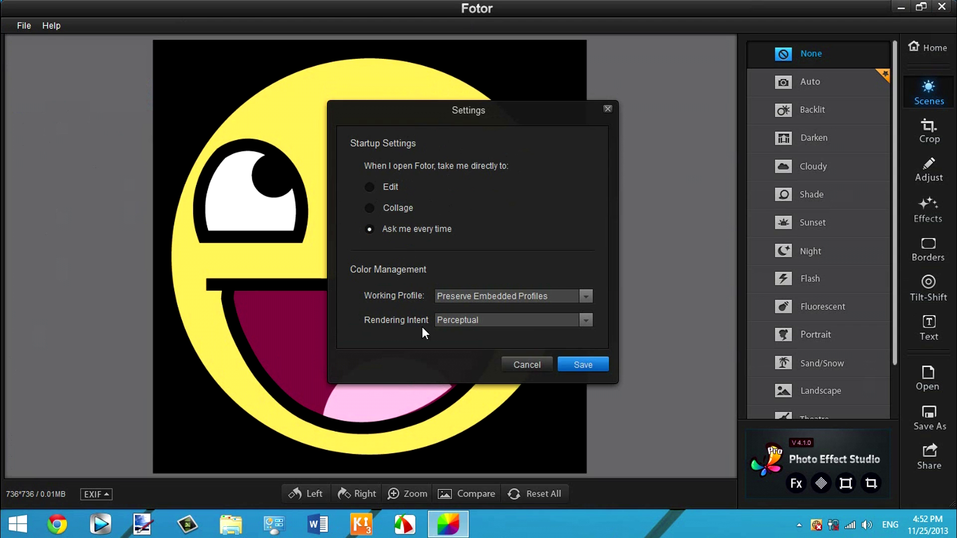
click(532, 364)
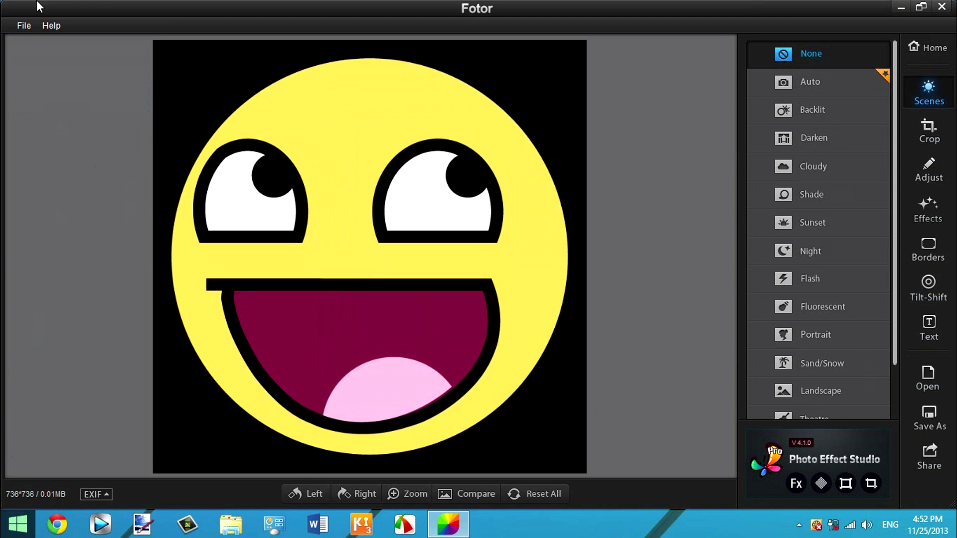
click(50, 26)
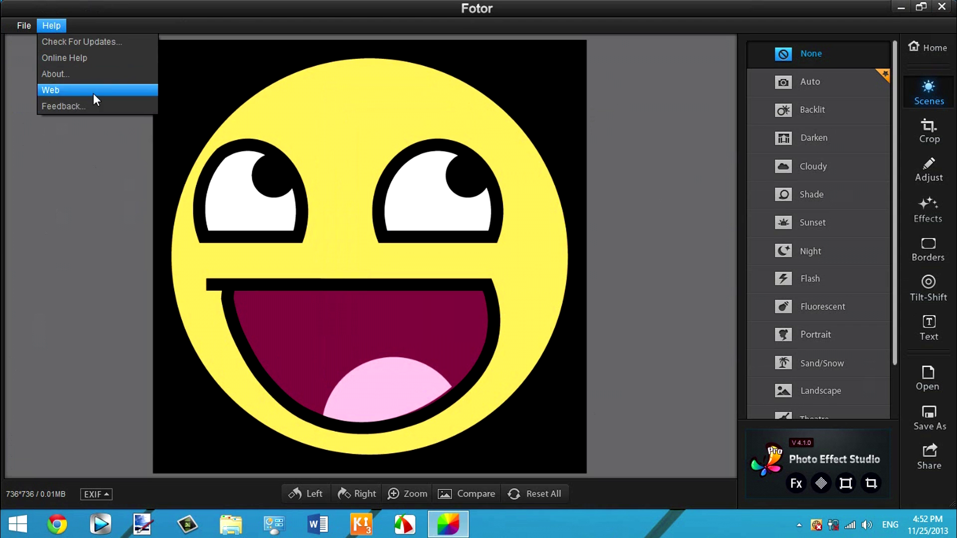
click(308, 147)
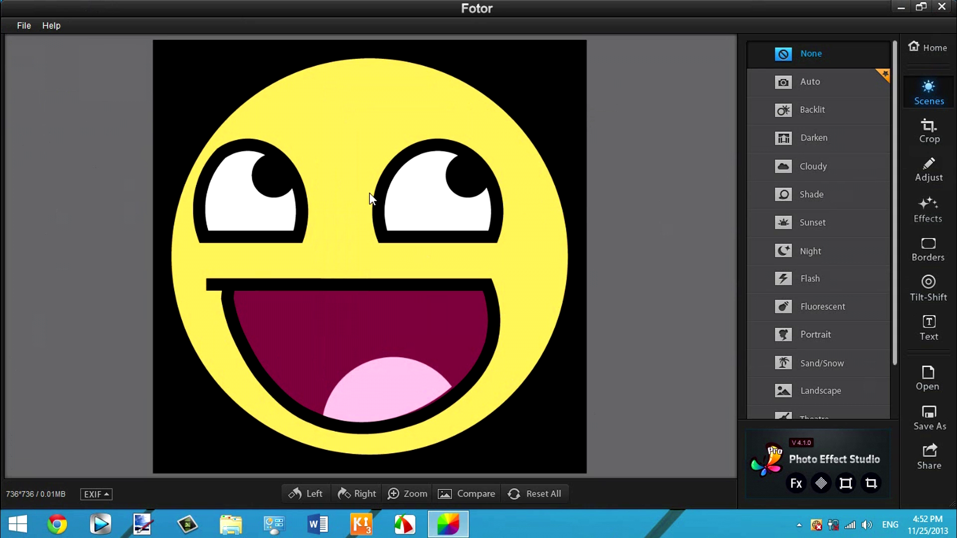
Show the open image's EXIF details and hide them again
click(106, 493)
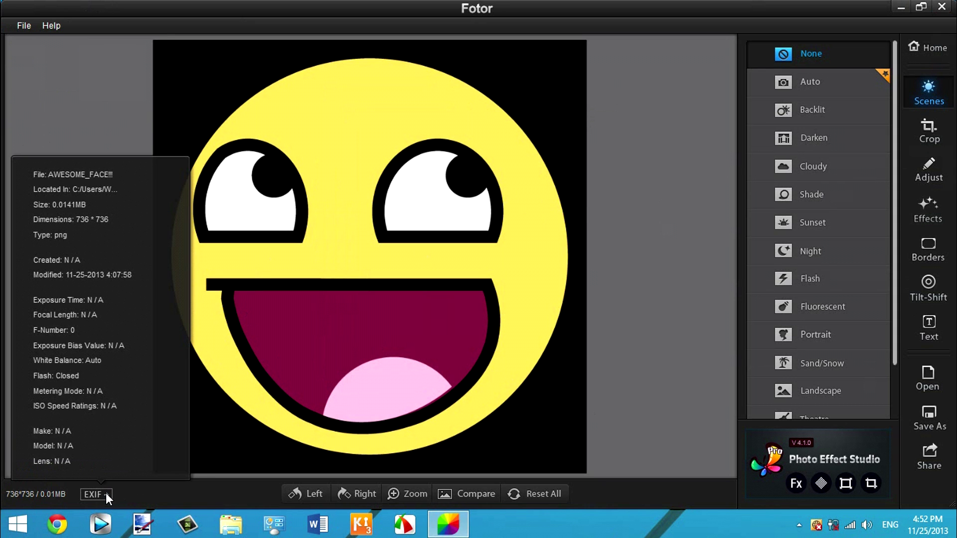
click(106, 493)
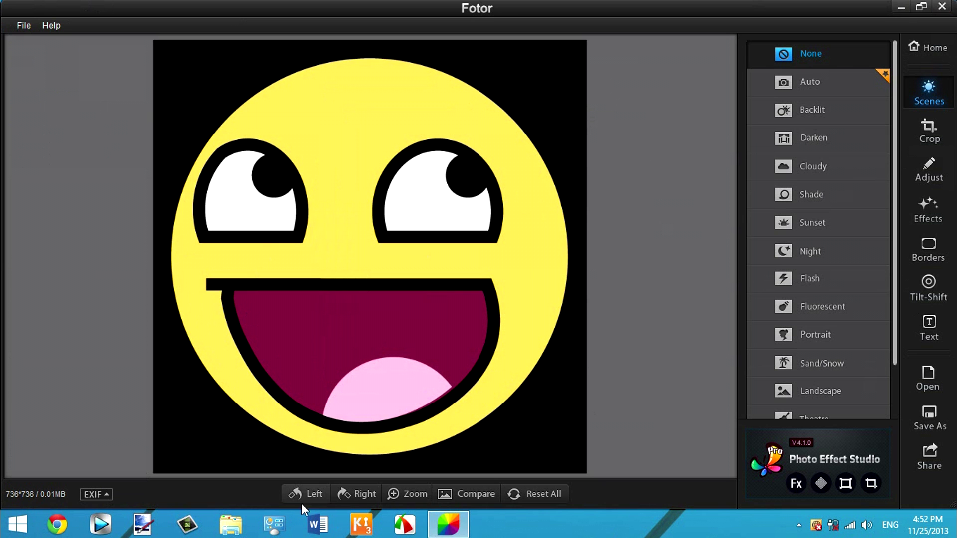
Try the Auto, Backlit, Darken, Cloudy, Shade, Sunset and Night scenes on the smiley image one after another
scroll(839, 173, down, 1)
scroll(821, 198, up, 1)
click(818, 88)
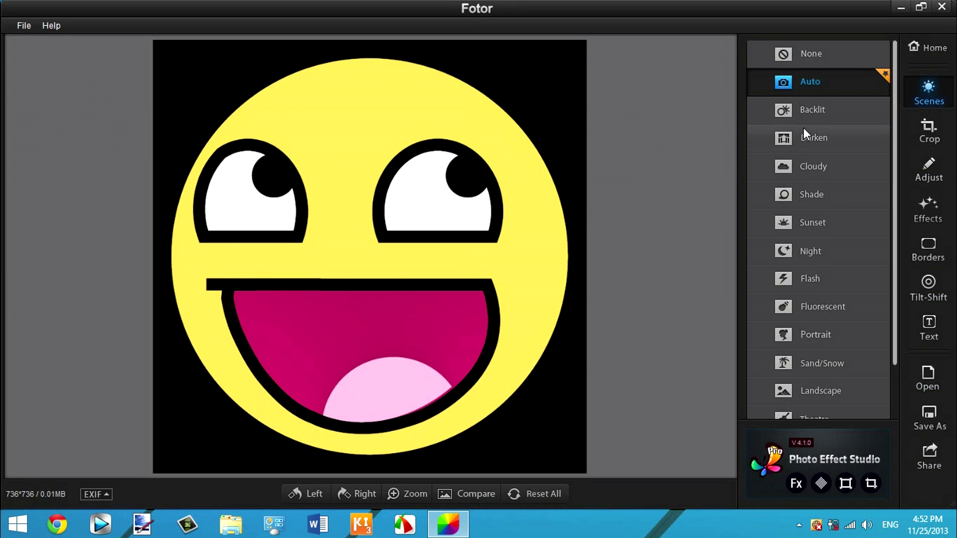
click(850, 111)
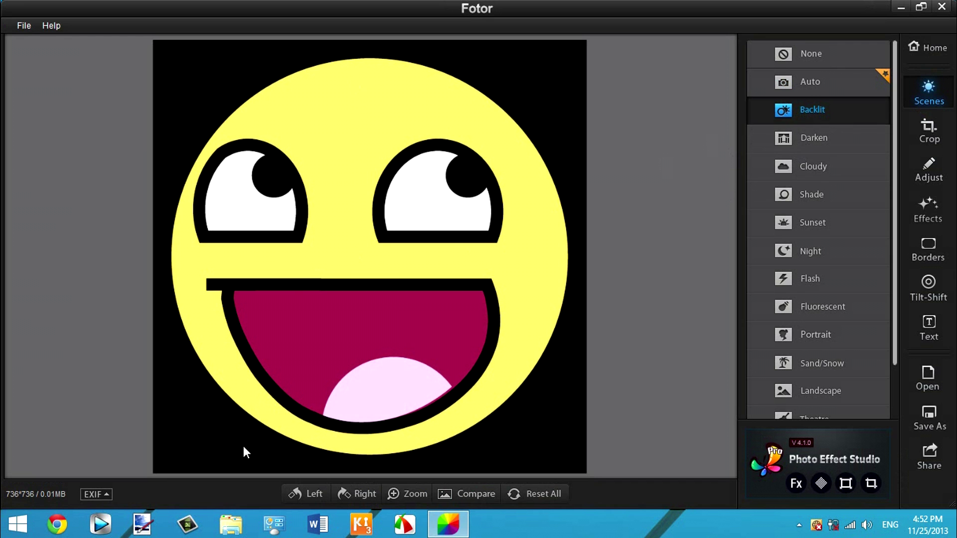
click(835, 139)
click(827, 172)
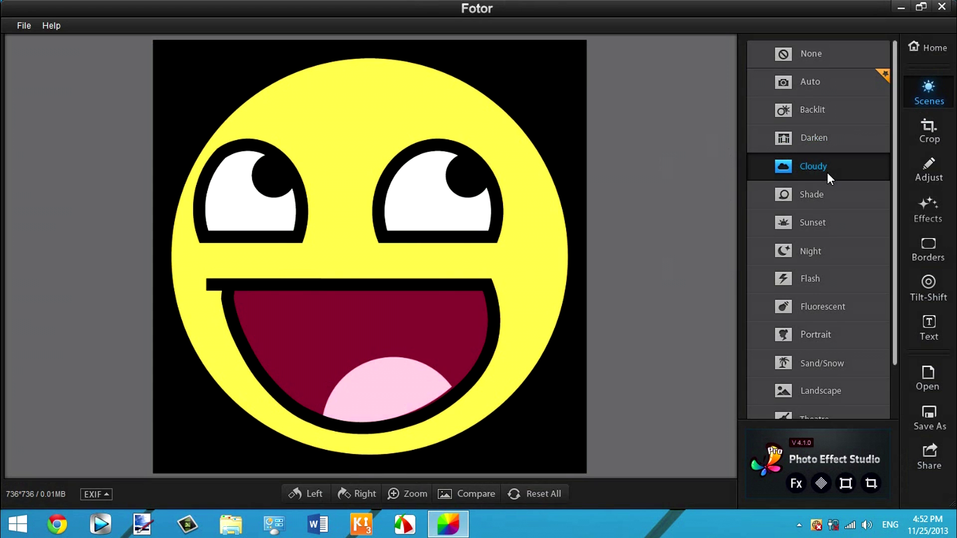
click(827, 203)
click(821, 223)
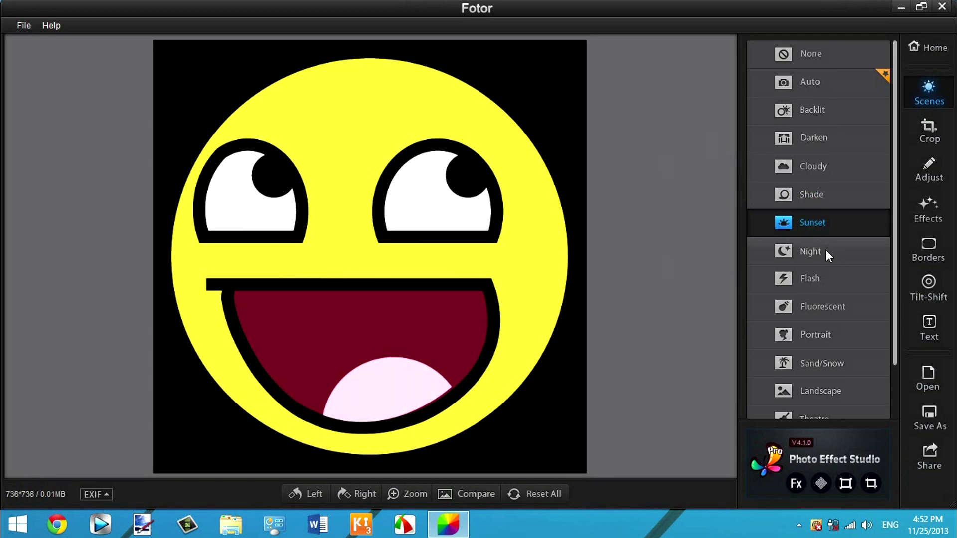
click(827, 250)
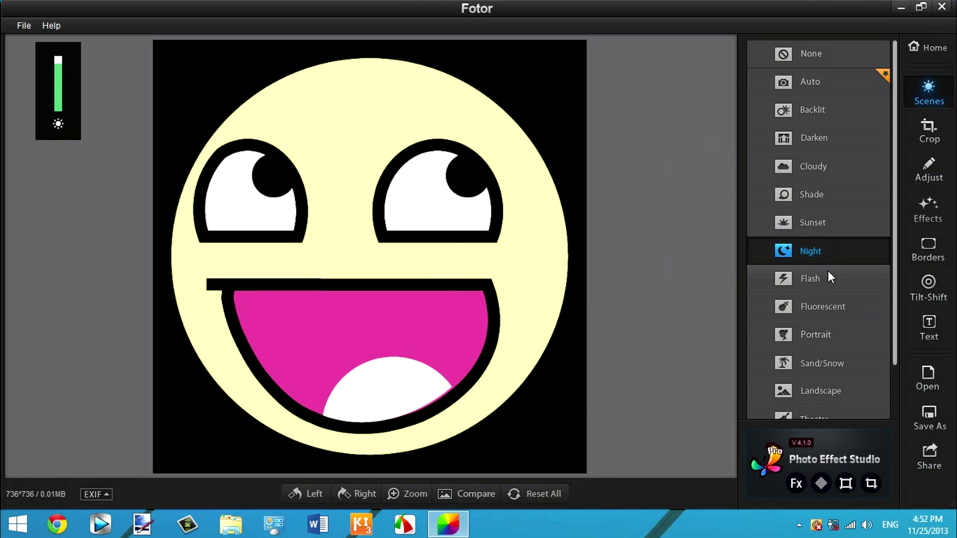
Try the Sunset, Flash, Fluorescent, Sand/Snow, Portrait, Landscape and Theatre scenes on the image, finishing with the Food scene applied
click(818, 219)
click(833, 280)
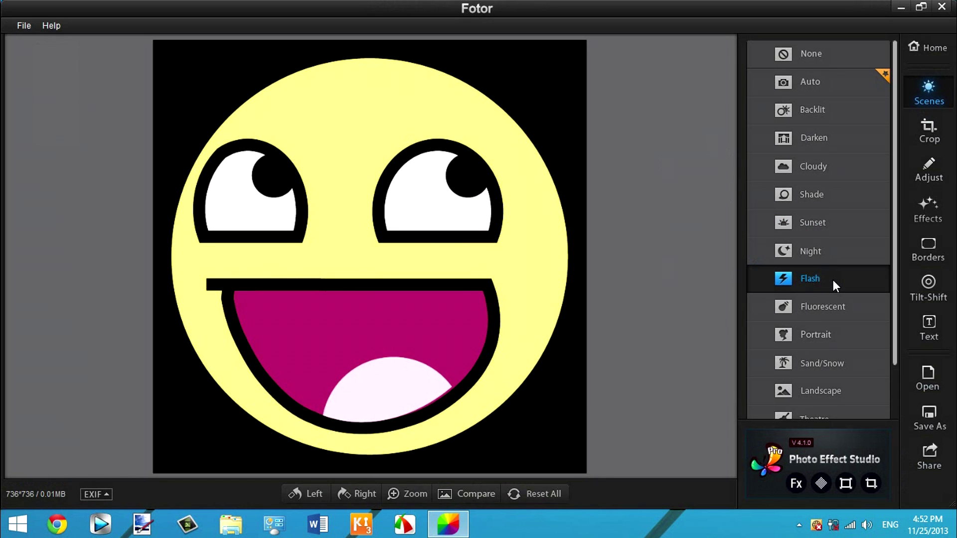
click(851, 305)
click(837, 352)
click(837, 340)
click(836, 387)
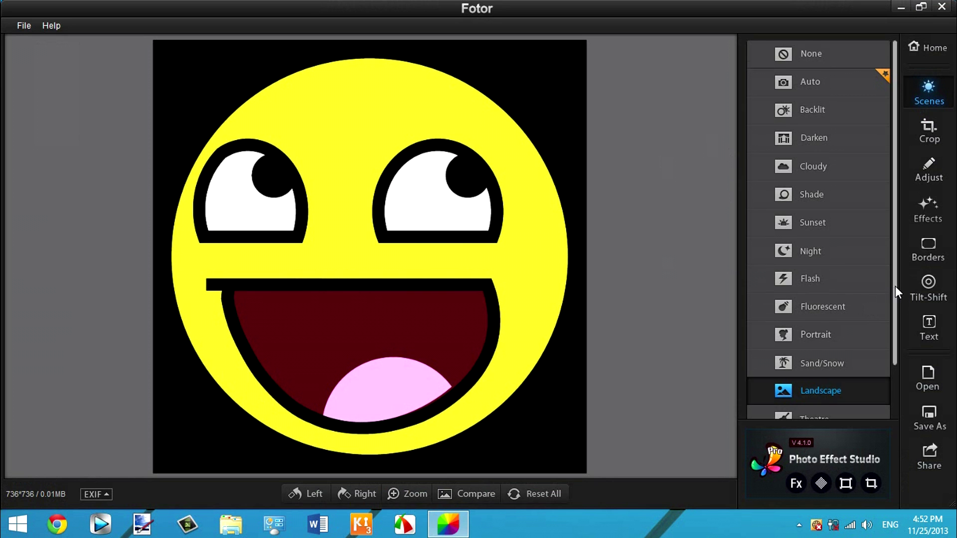
scroll(895, 286, down, 1)
click(808, 369)
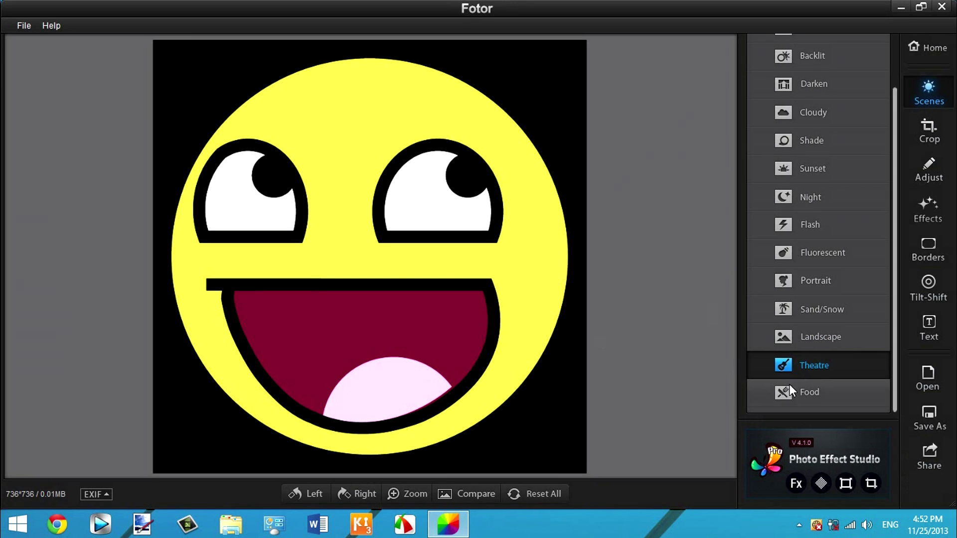
click(788, 386)
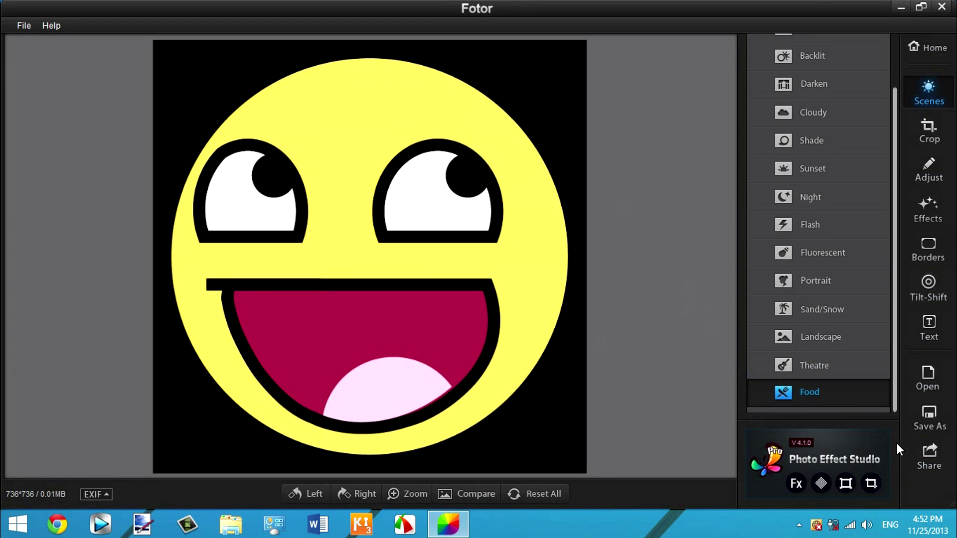
Close the edited photo and reopen the original smiley image from the start screen
click(918, 46)
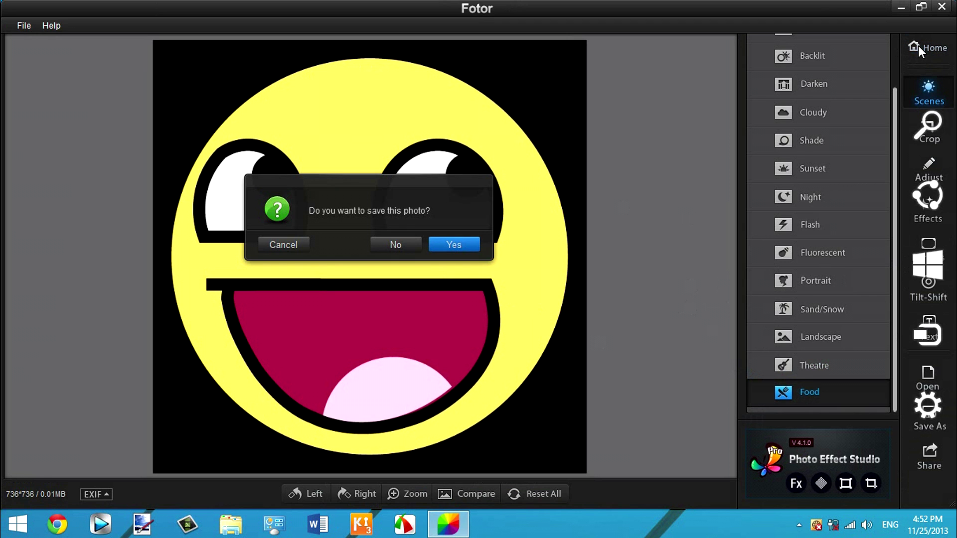
click(448, 242)
click(492, 180)
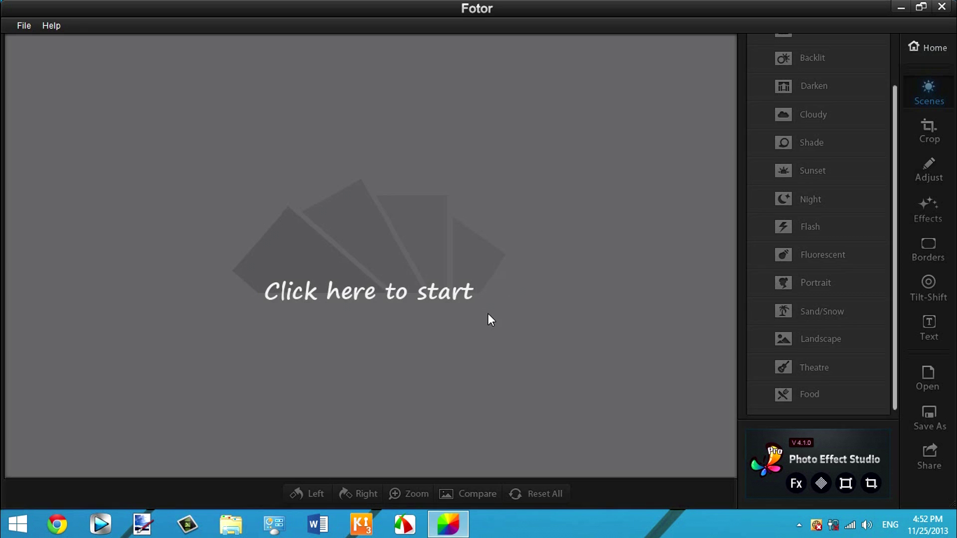
click(342, 294)
double_click(233, 114)
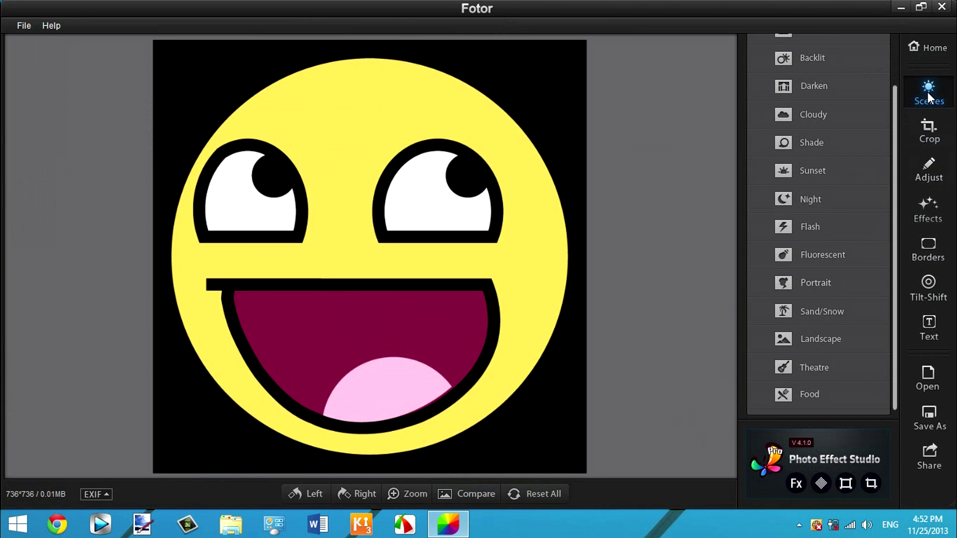
scroll(848, 222, up, 2)
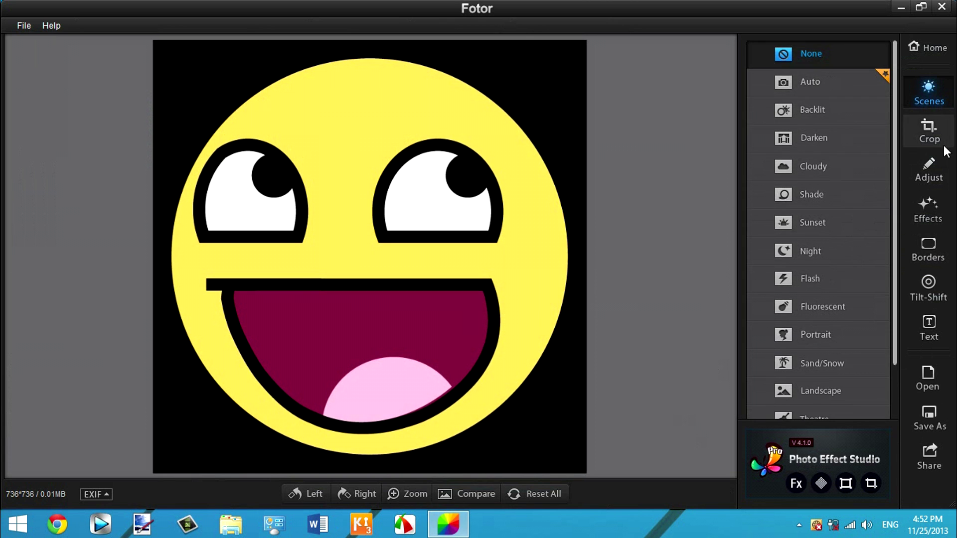
Crop the smiley image in freeform mode to about 683 × 678 pixels, trimming the black margins around the face
click(929, 135)
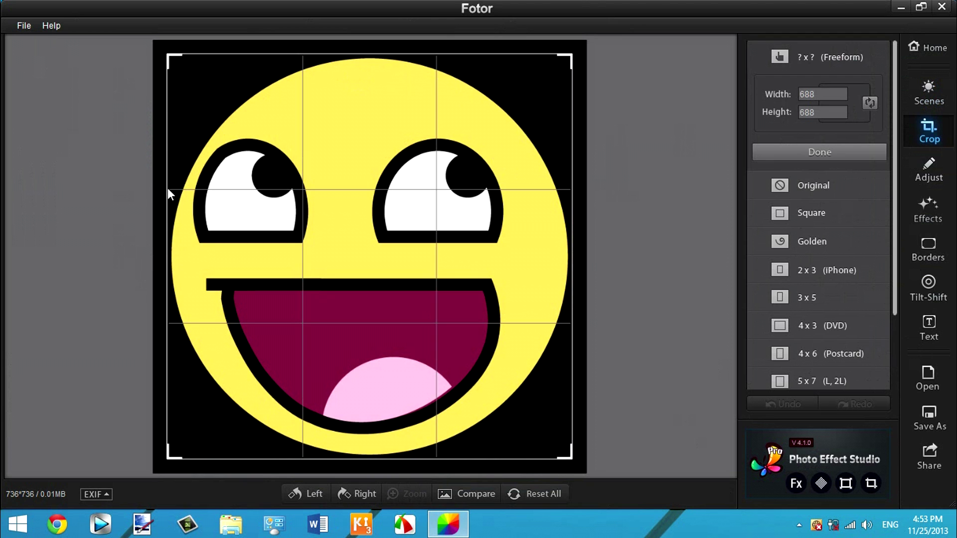
drag(168, 56, 171, 61)
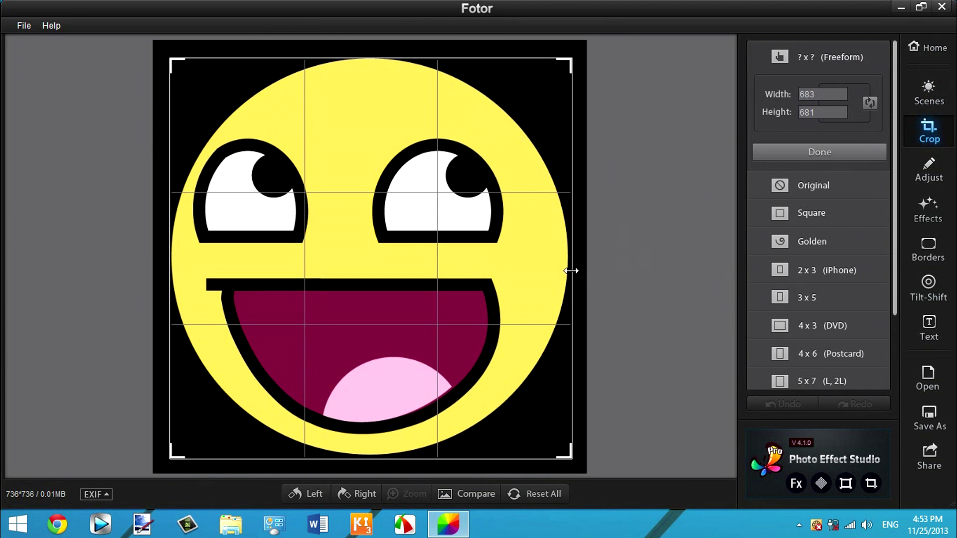
drag(569, 270, 572, 269)
drag(522, 462, 522, 460)
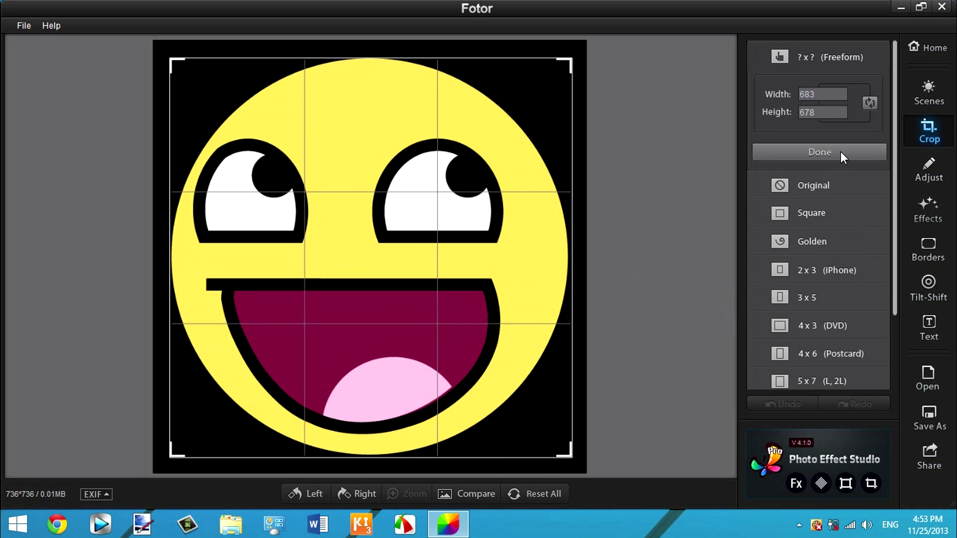
scroll(831, 168, down, 2)
scroll(844, 239, up, 2)
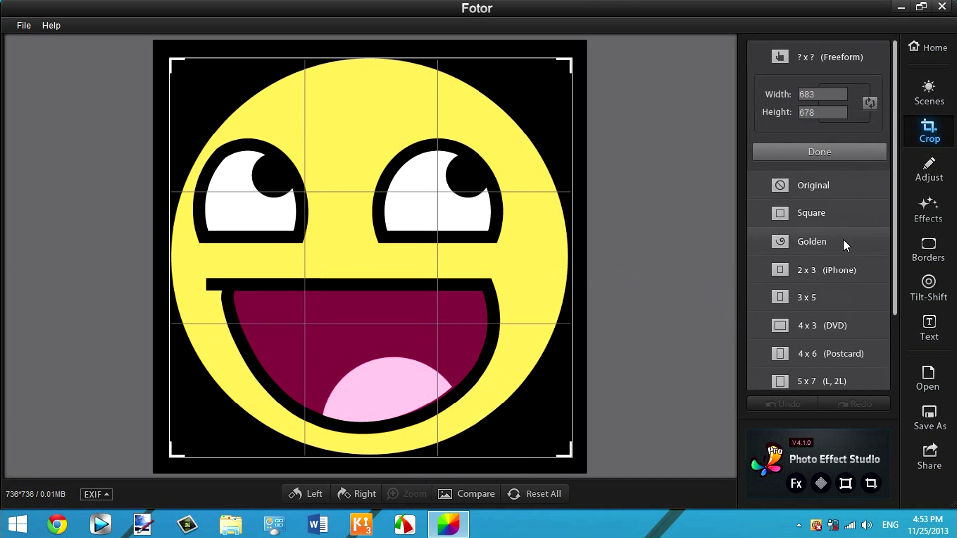
click(851, 149)
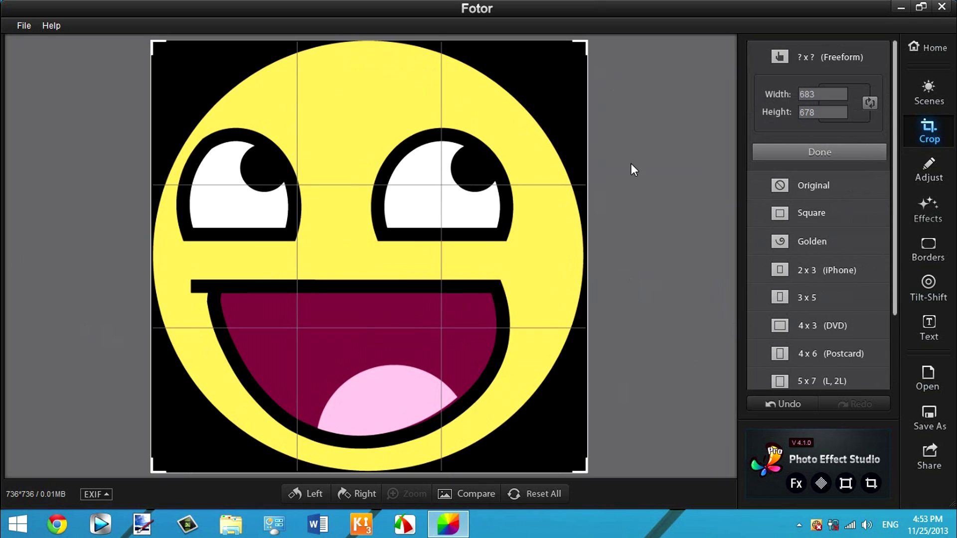
mouse_move(587, 42)
mouse_down()
mouse_move(557, 59)
mouse_move(595, 38)
mouse_up()
Try the Straighten adjustment by tilting the image slightly counterclockwise, and reset the rotation
click(928, 169)
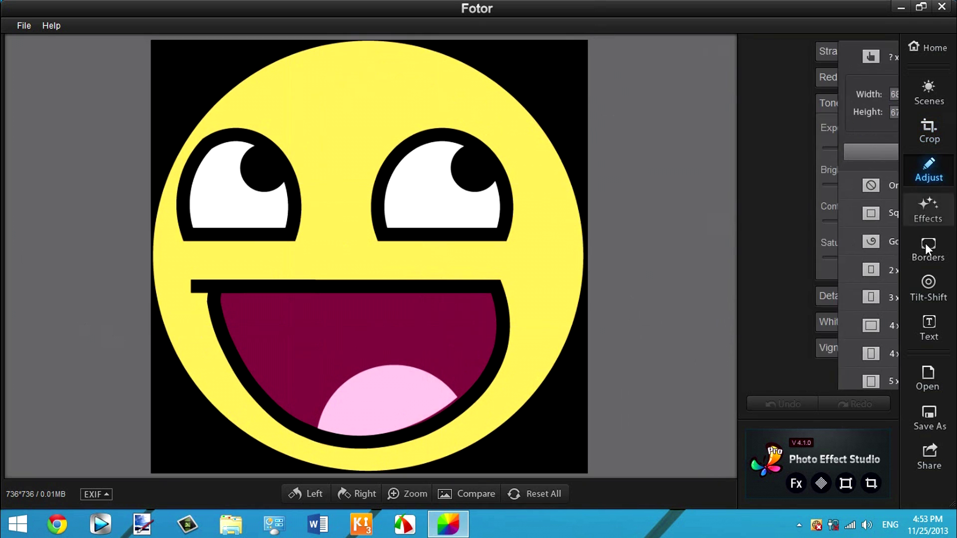
click(818, 52)
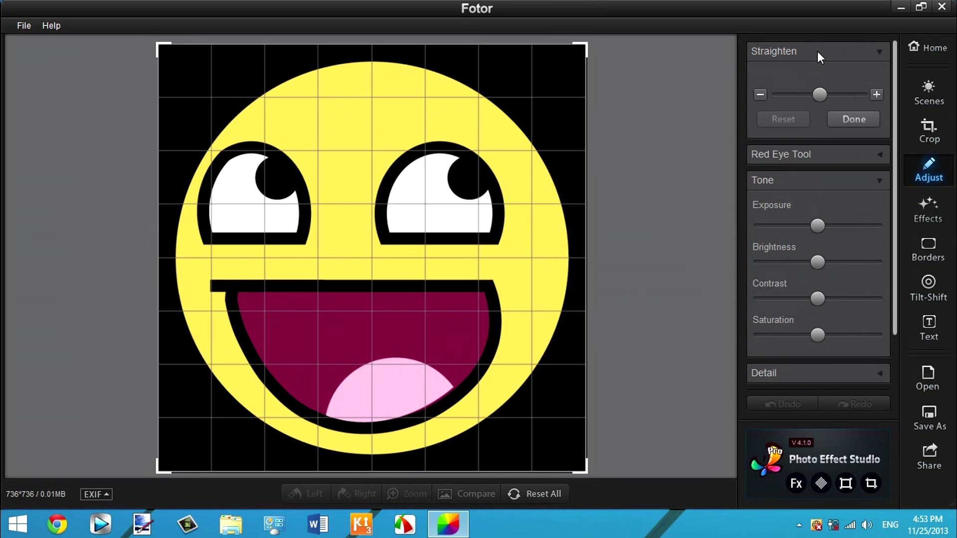
drag(826, 96, 714, 115)
drag(780, 95, 811, 109)
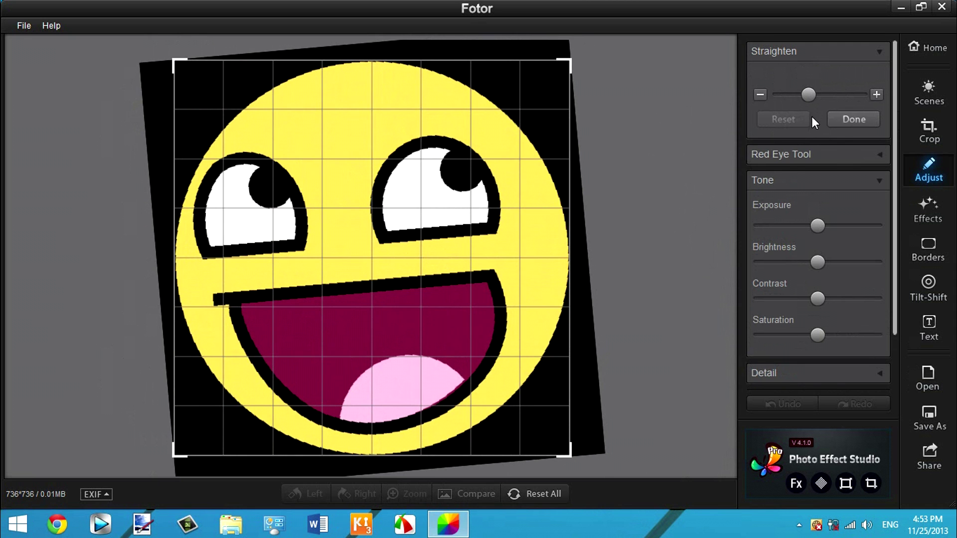
click(849, 117)
click(846, 51)
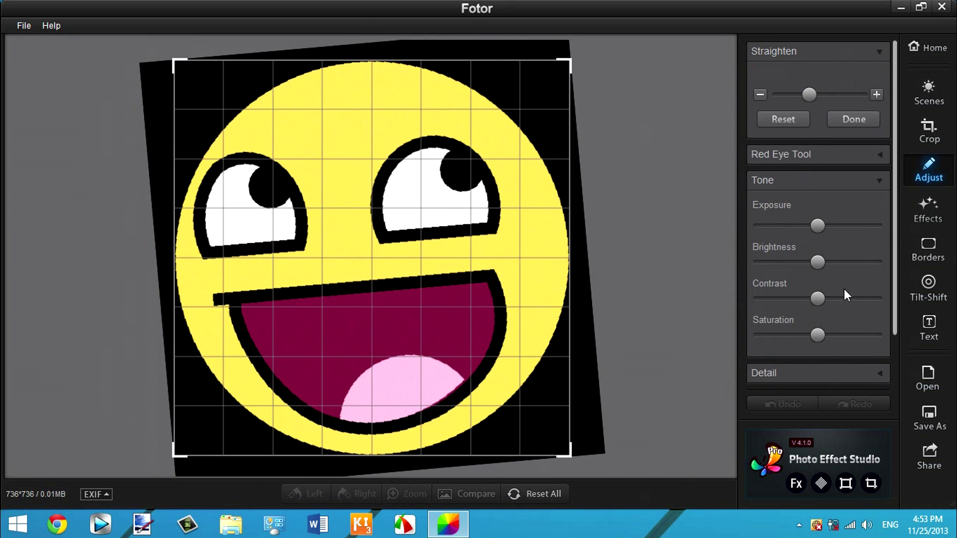
click(767, 114)
Set the Red Eye Tool brush to its largest size and paint over one eye, the mouth and the surrounding face
click(811, 78)
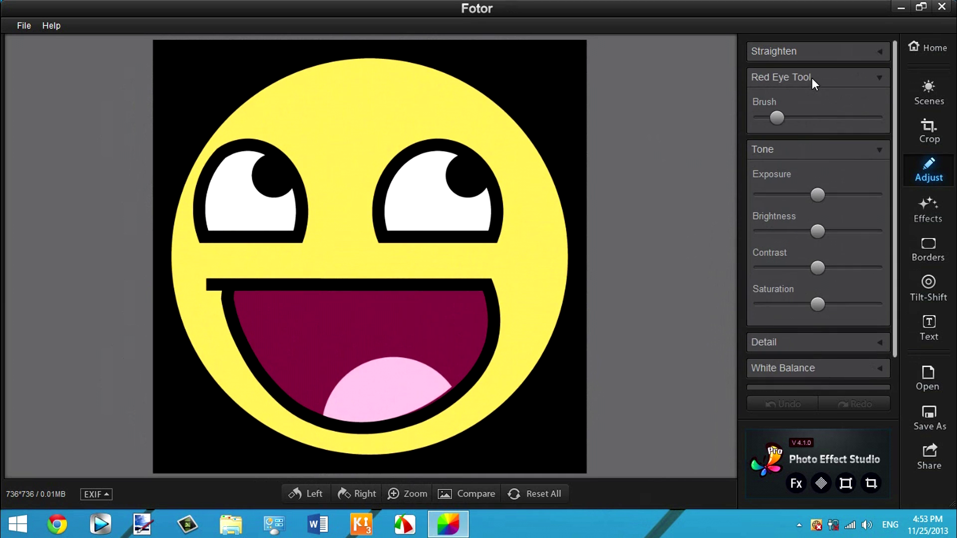
drag(793, 119, 872, 126)
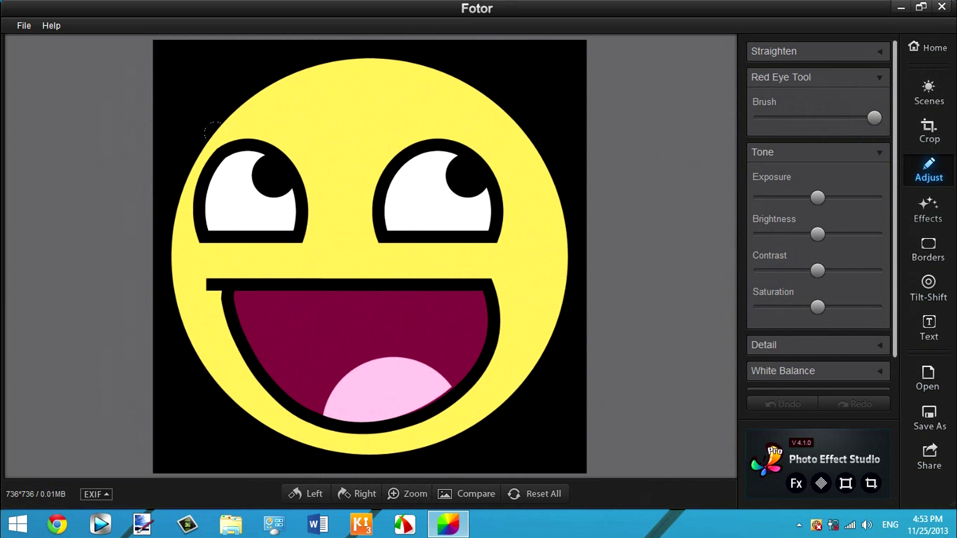
click(273, 169)
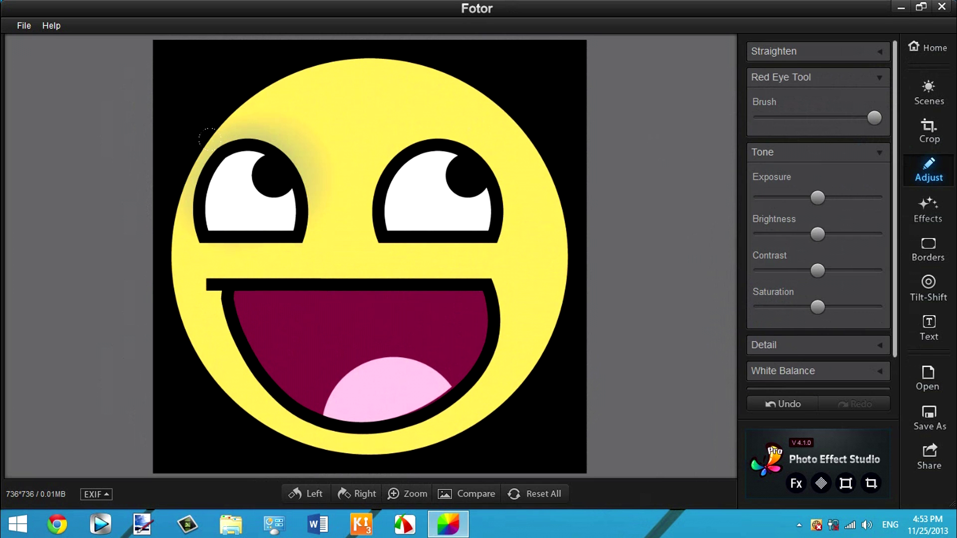
mouse_move(141, 181)
mouse_down()
mouse_move(113, 221)
mouse_move(138, 224)
mouse_move(155, 294)
mouse_move(200, 353)
mouse_move(305, 382)
mouse_move(398, 357)
mouse_move(413, 289)
mouse_move(291, 285)
mouse_up()
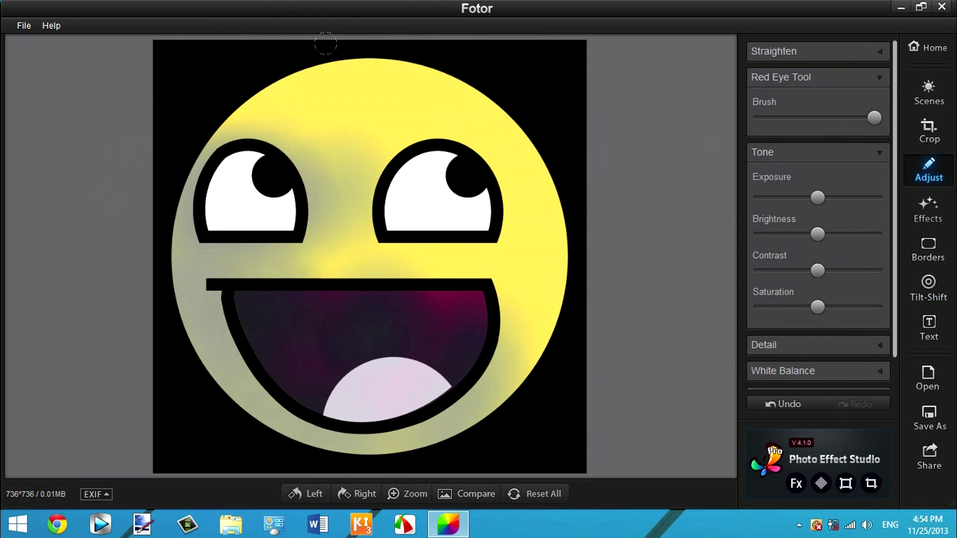
Adjust the tone with minimum exposure, lower brightness, slightly reduced contrast and saturation of -100
drag(818, 199, 688, 212)
drag(820, 179, 812, 239)
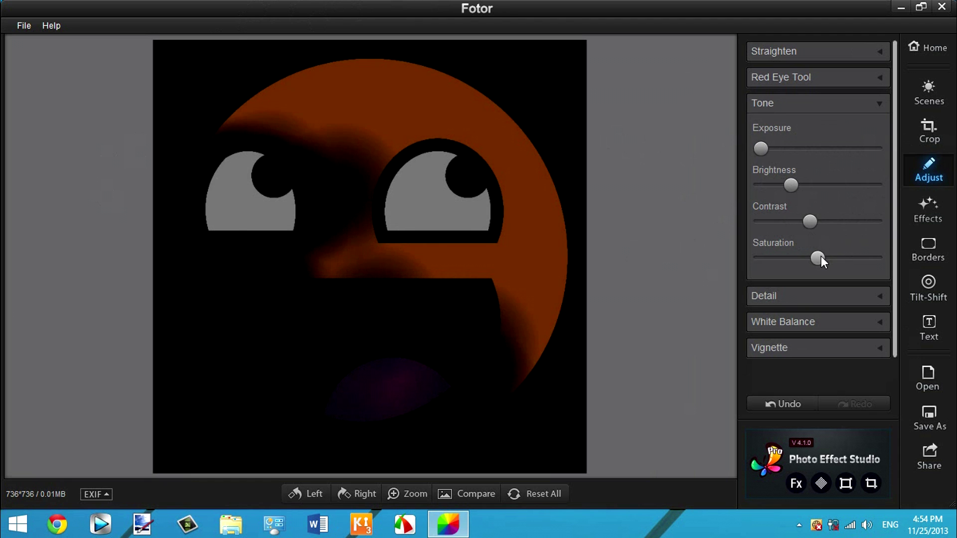
drag(864, 261, 773, 257)
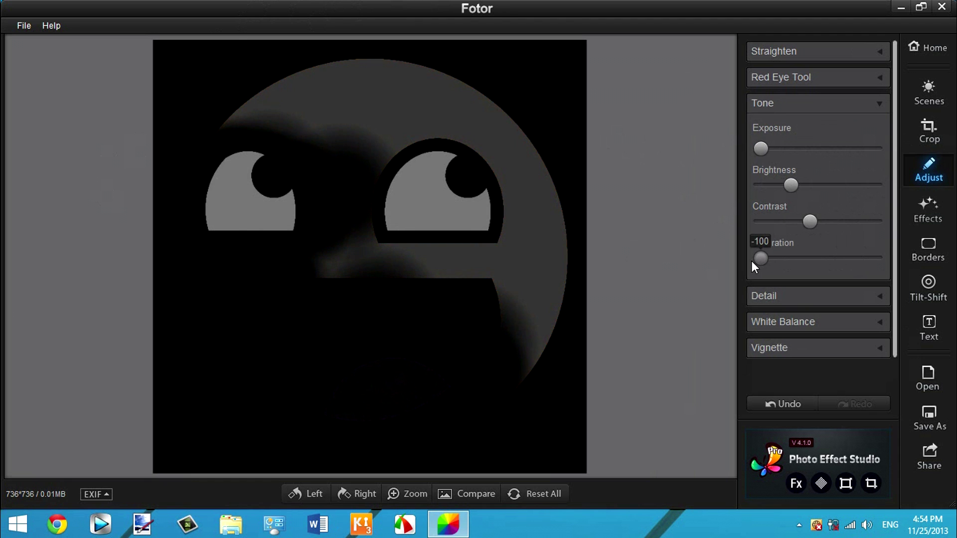
Try sharpening the image to 100 in the Detail adjustment, and return it to neutral
click(793, 297)
drag(818, 334, 893, 328)
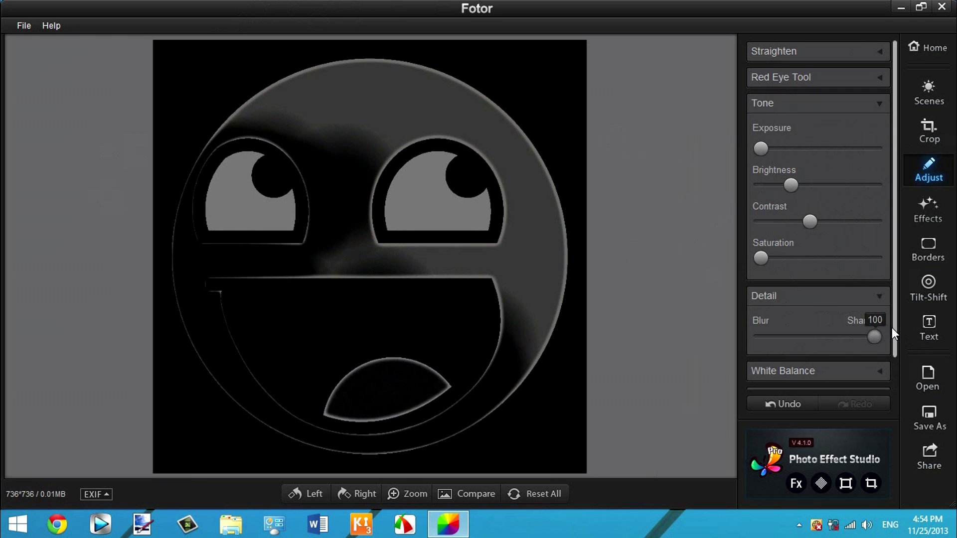
drag(789, 334, 902, 331)
click(763, 371)
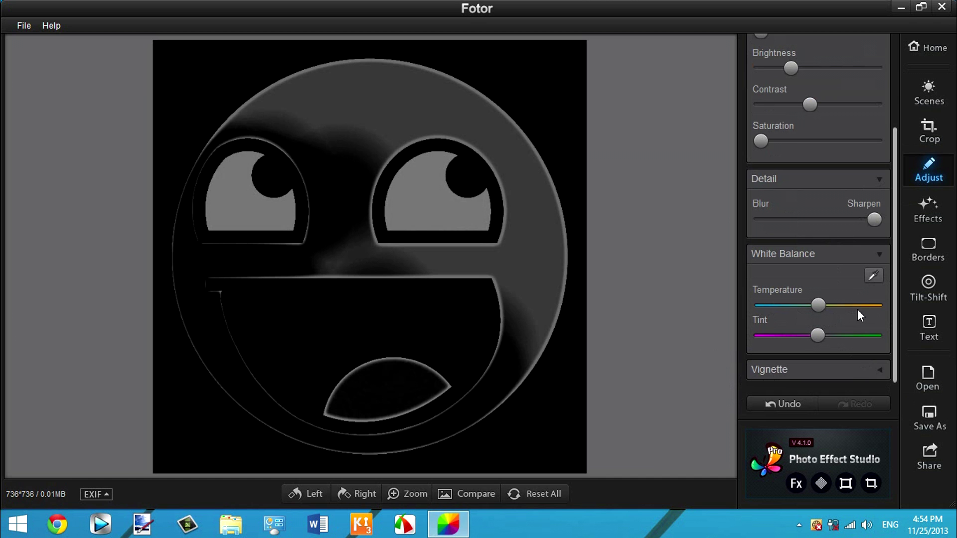
drag(843, 221, 818, 225)
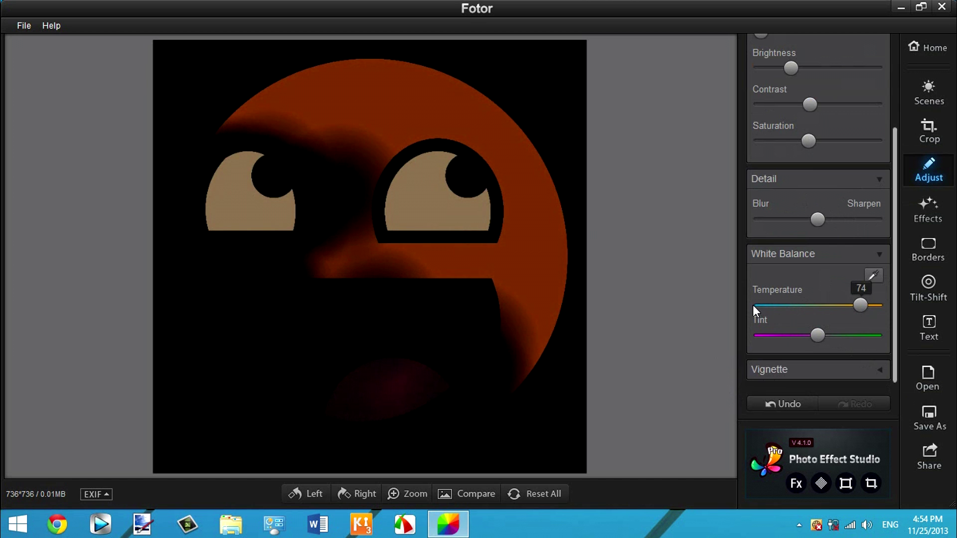
Set the white balance temperature to 7 with the tint fully green, and the vignette intensity to -100
drag(785, 302, 822, 305)
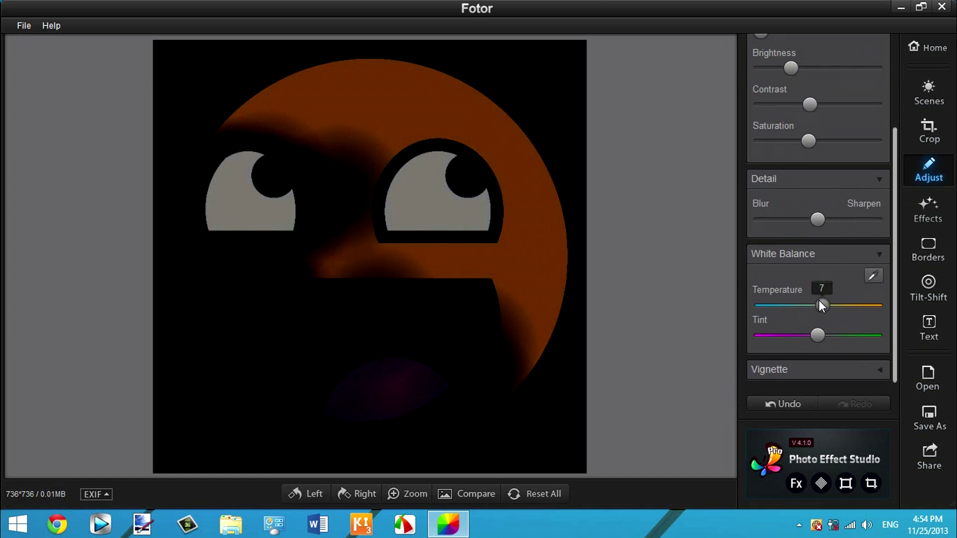
drag(868, 335, 893, 336)
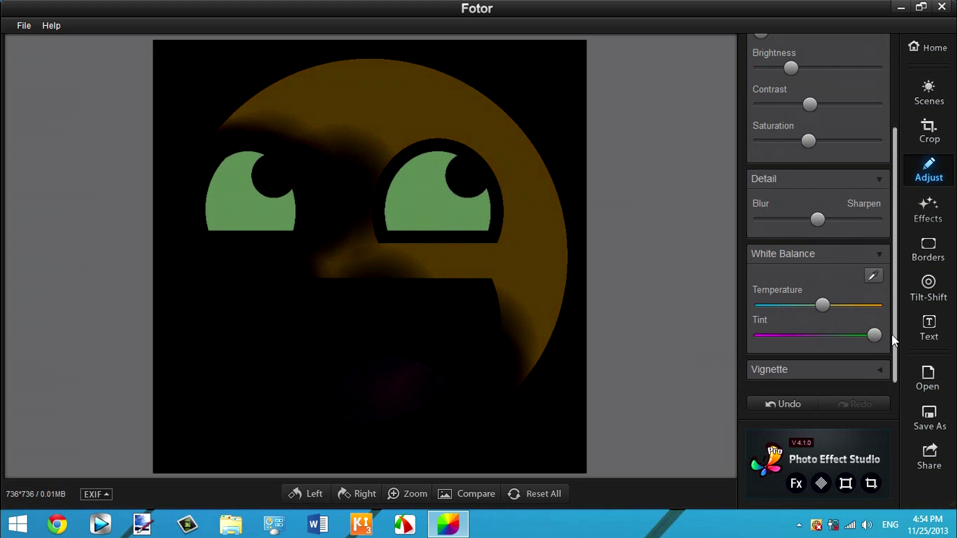
click(860, 370)
drag(836, 362, 732, 363)
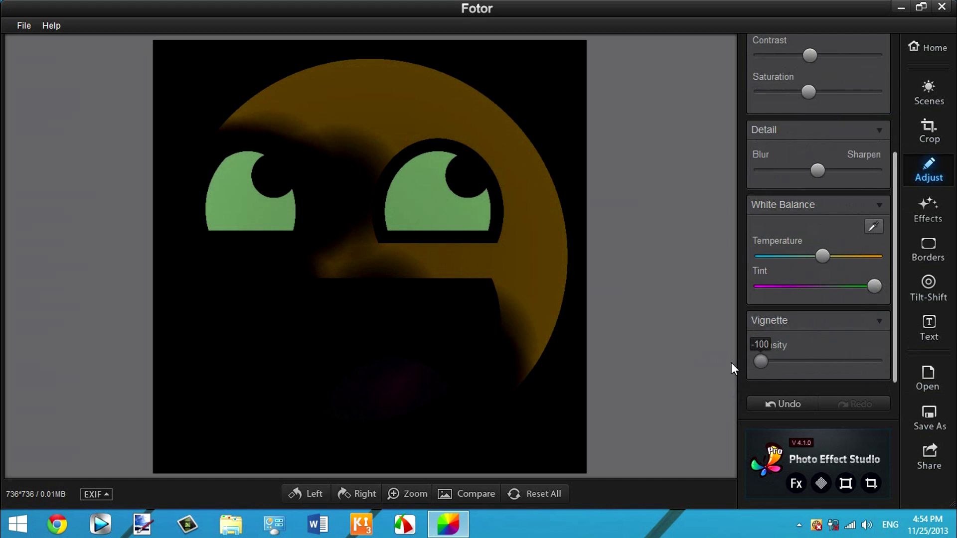
Try several Classic effects such as Real Illusion, Dawn Light and Mini-Oven on the image, finishing with Straight Ink
click(924, 219)
drag(893, 174, 886, 103)
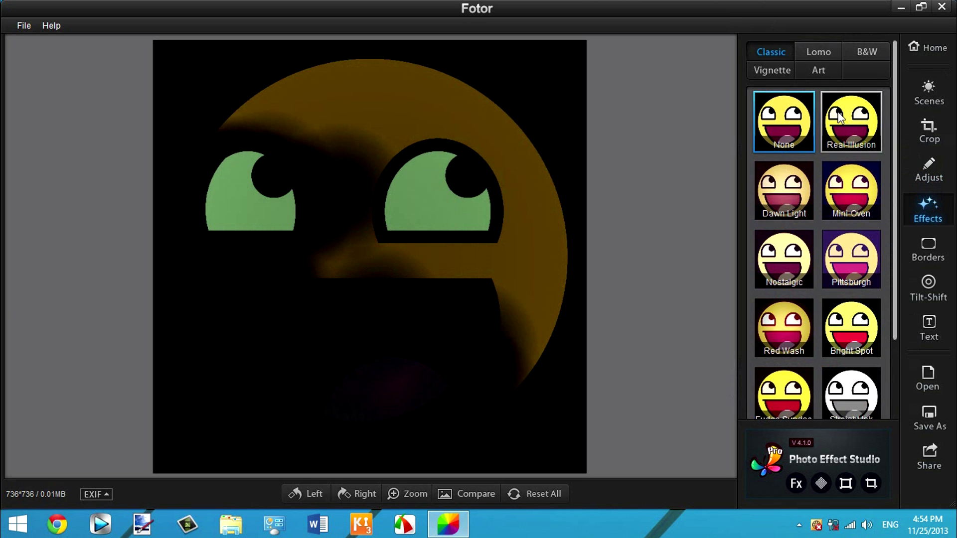
click(850, 123)
click(769, 230)
click(844, 191)
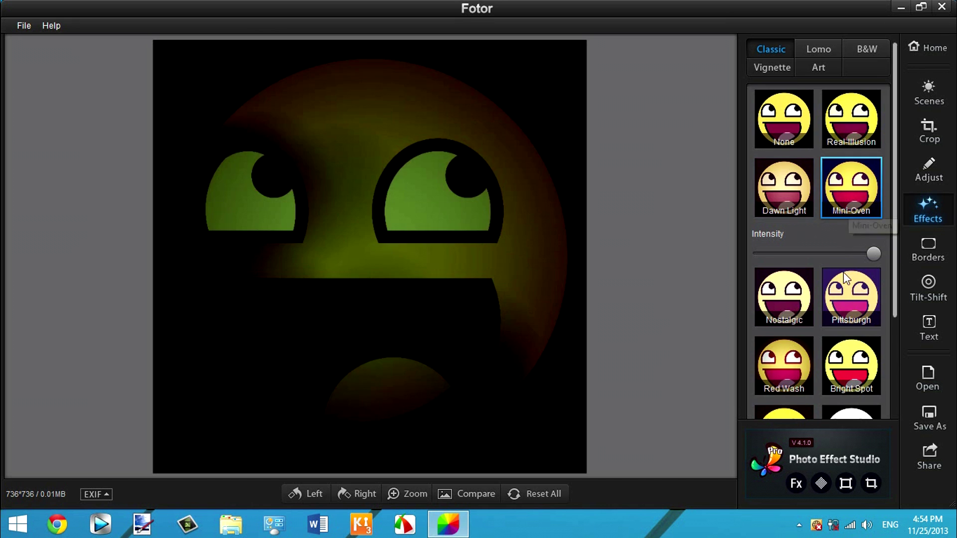
scroll(843, 272, down, 3)
click(844, 264)
click(780, 352)
click(860, 315)
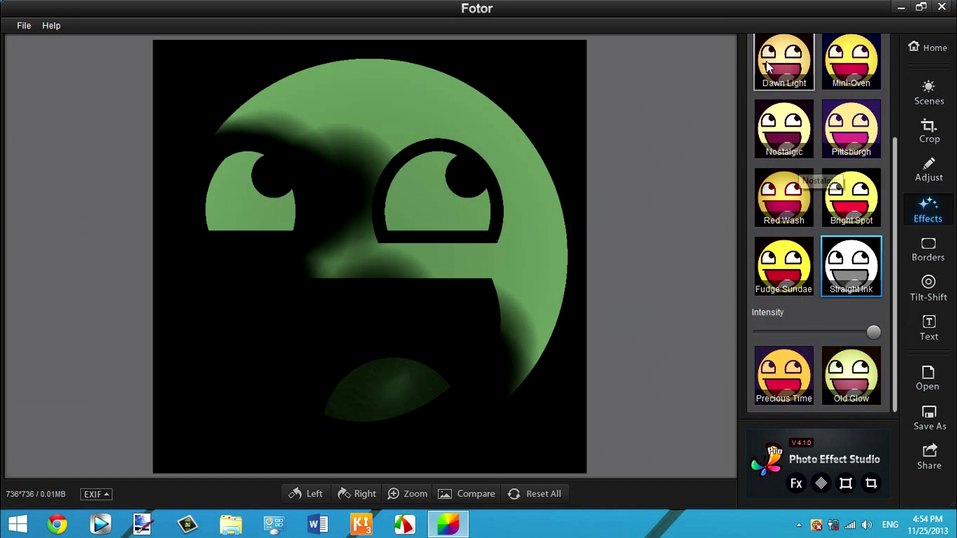
Try the Lomo effects Cool Summer, Angel's Kiss and Sepia Glow on the image, finishing with Lomo Life
scroll(881, 169, up, 5)
click(823, 53)
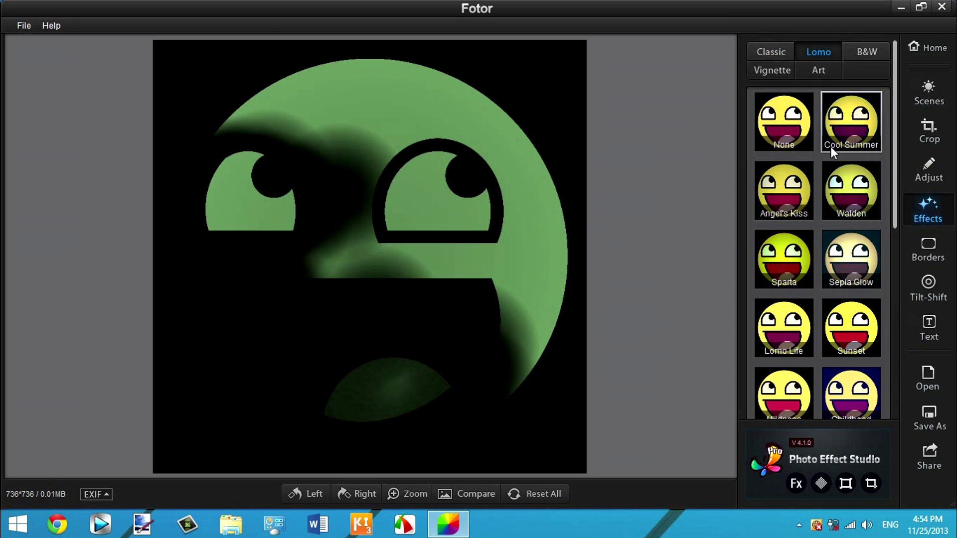
click(827, 97)
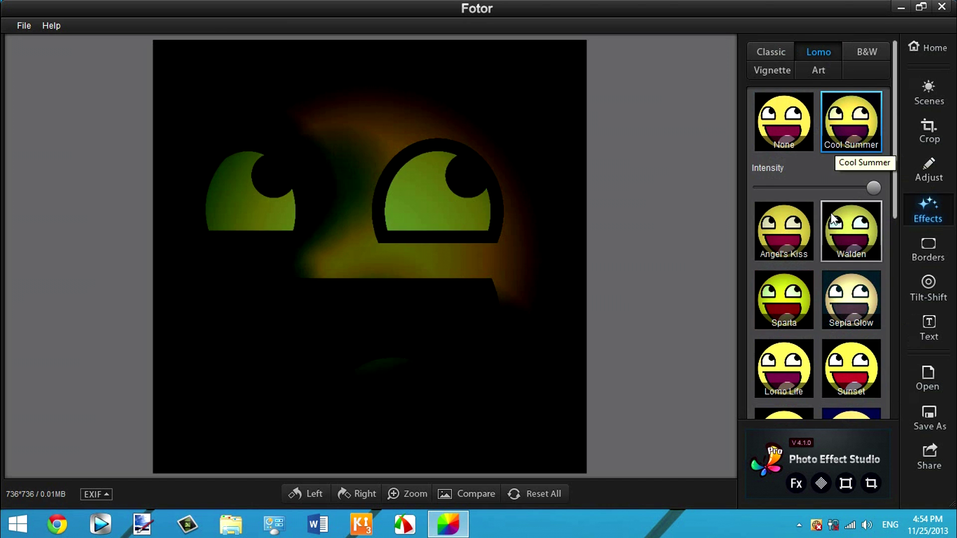
click(775, 230)
click(848, 294)
scroll(788, 315, down, 2)
click(789, 316)
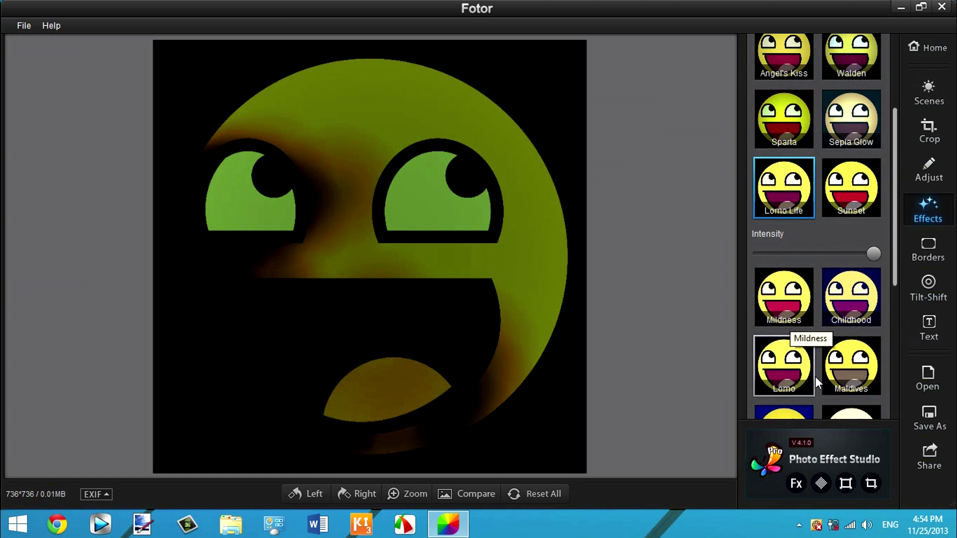
Look through the B&W, Vignette and Art effect categories
scroll(851, 295, up, 3)
click(866, 53)
click(790, 70)
click(808, 69)
Try the Oil Slick, Fade Away and Just Bold borders on the image, finishing with the Classic border
click(921, 248)
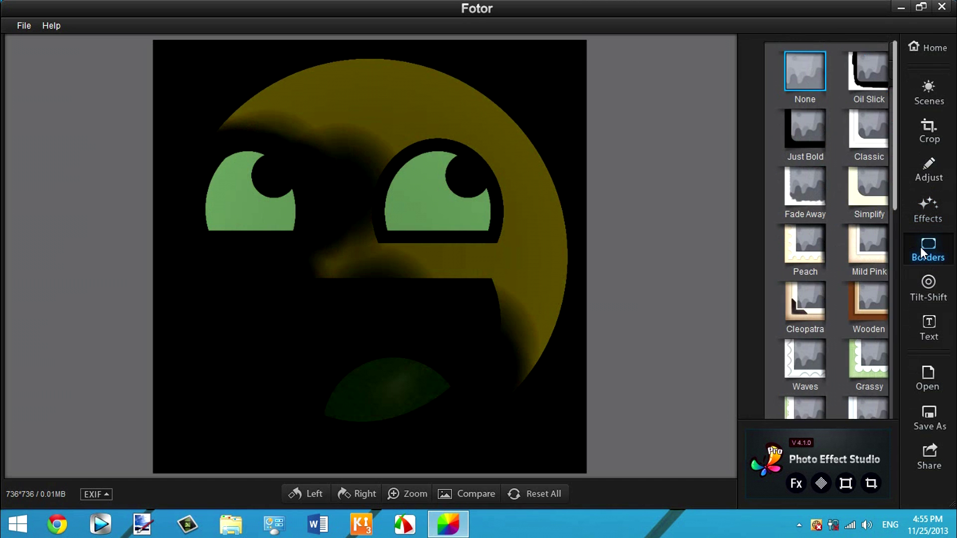
click(848, 71)
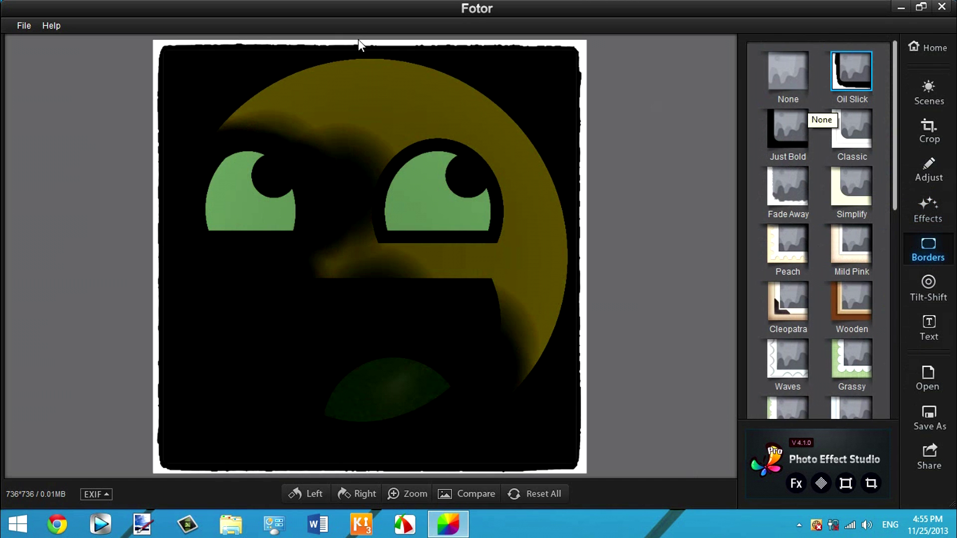
click(781, 180)
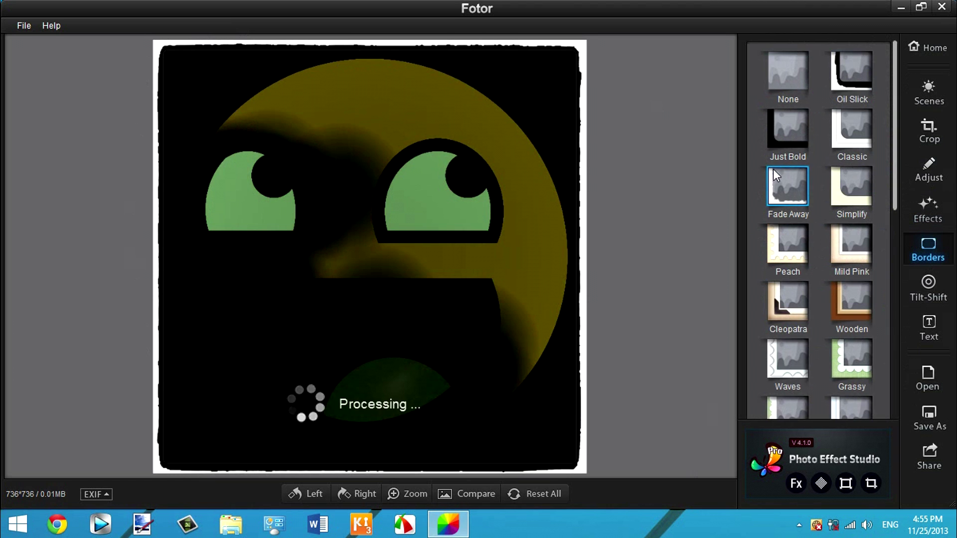
click(789, 118)
click(863, 121)
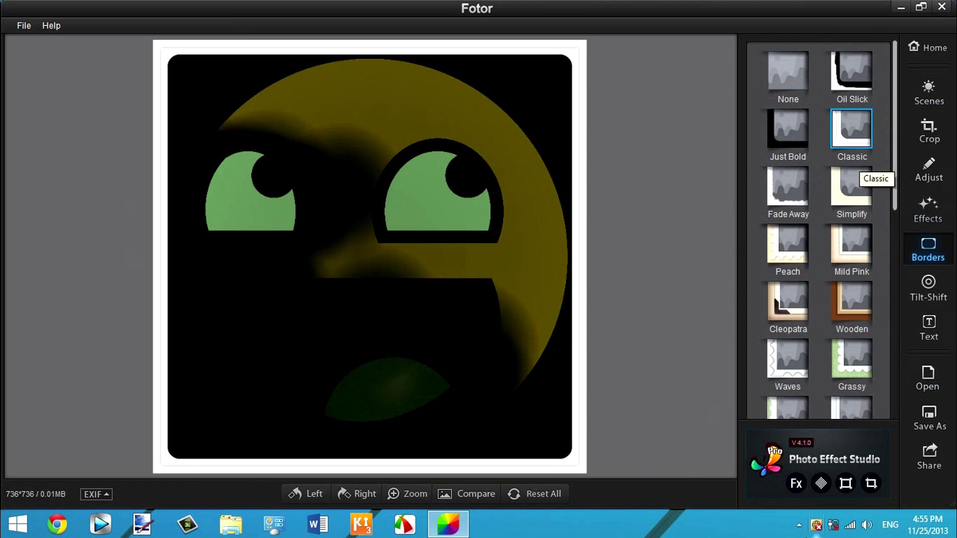
Try the Oil Slick border on the image again, finishing with the Wooden border
click(868, 69)
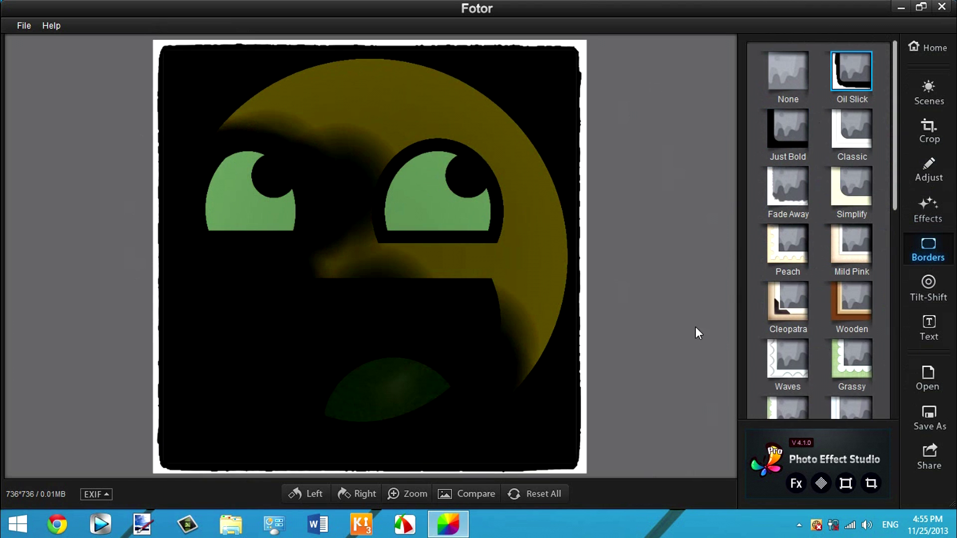
click(850, 305)
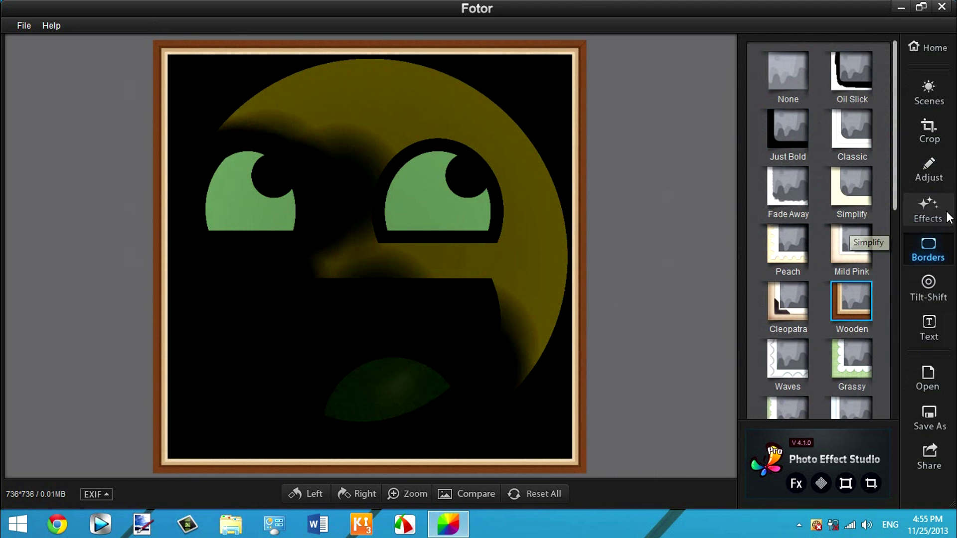
Try circular and linear tilt-shift focus at different spots on the image, finishing with Original in circular mode
click(918, 296)
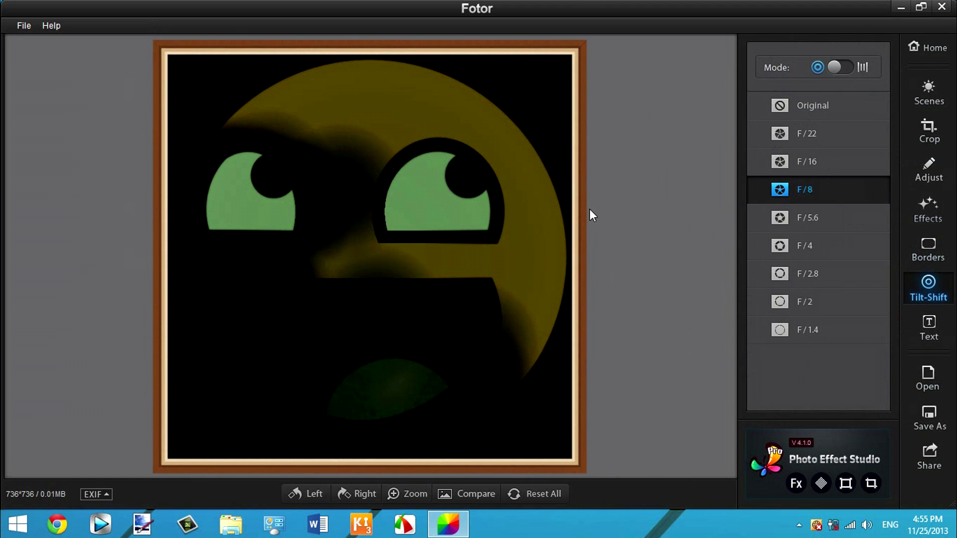
drag(440, 223, 375, 323)
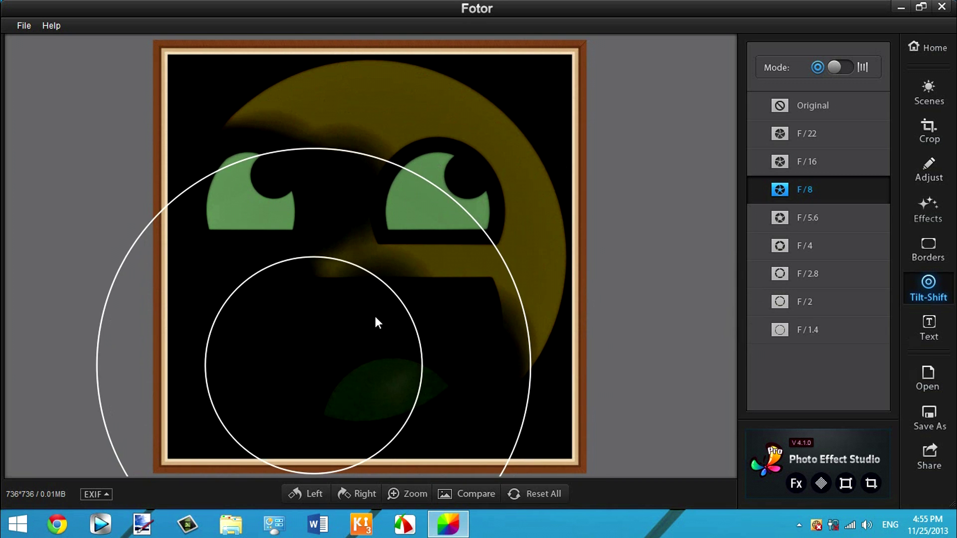
click(863, 70)
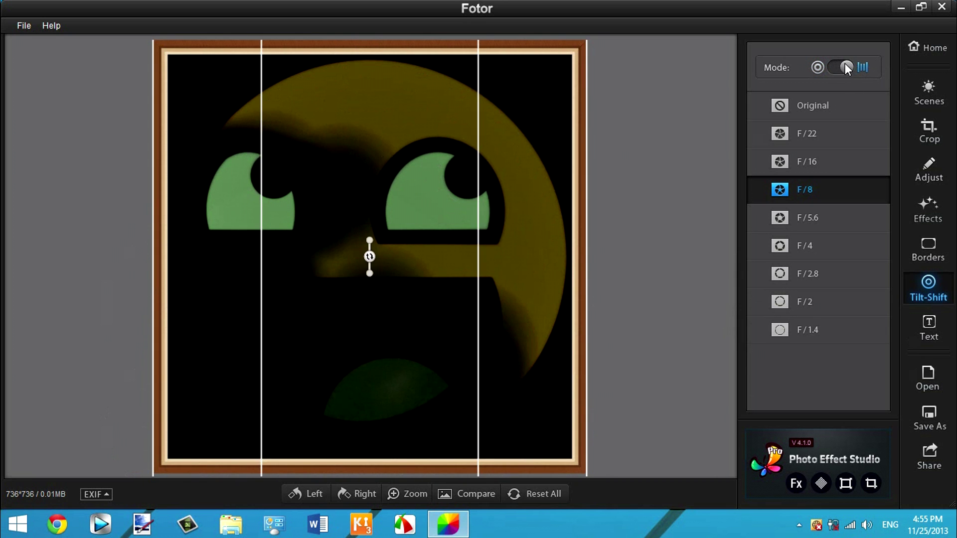
drag(371, 257, 463, 363)
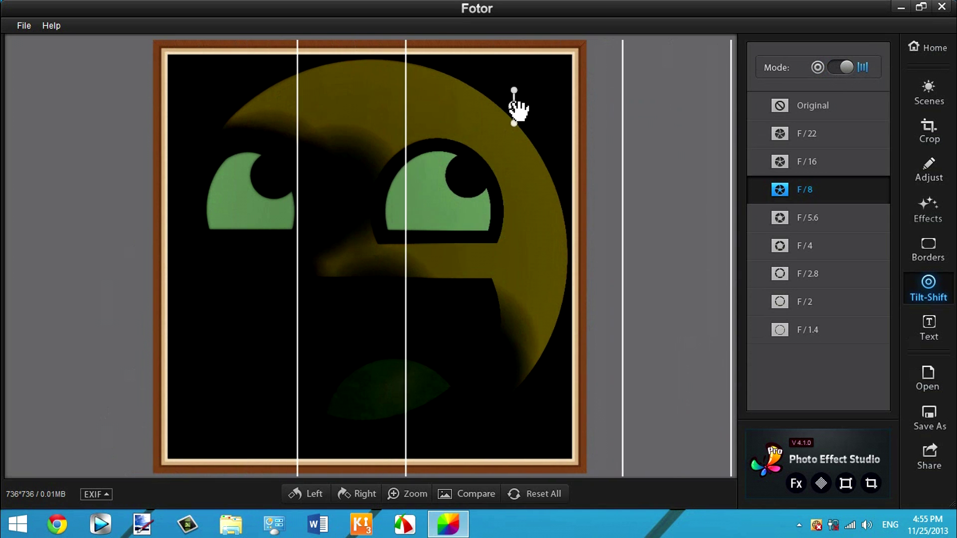
click(817, 224)
click(809, 103)
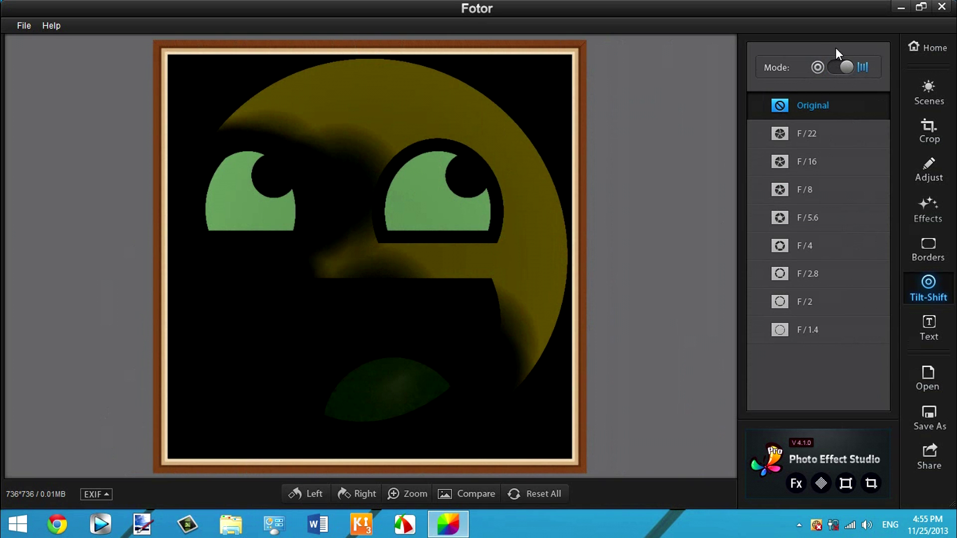
click(839, 65)
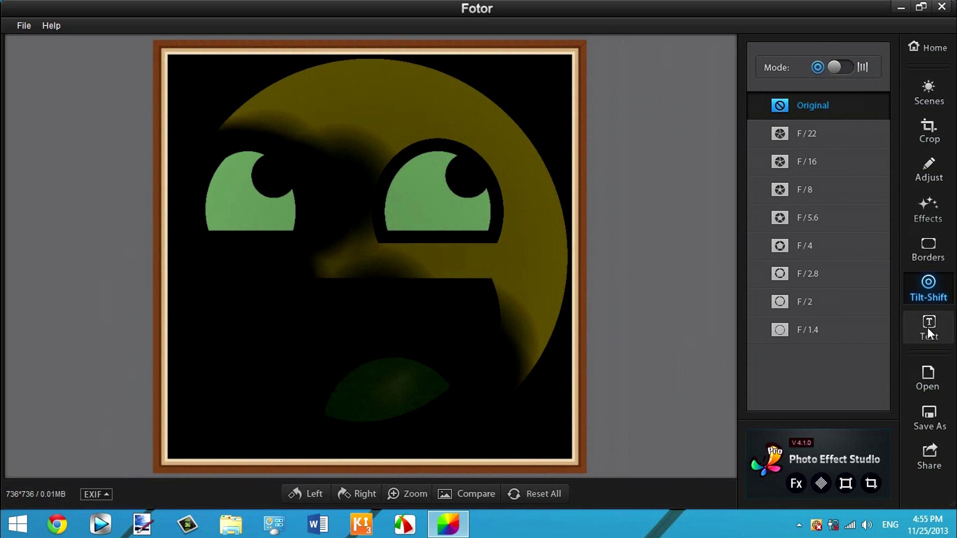
Add a text box to the middle of the image and open it for editing
click(928, 328)
click(812, 68)
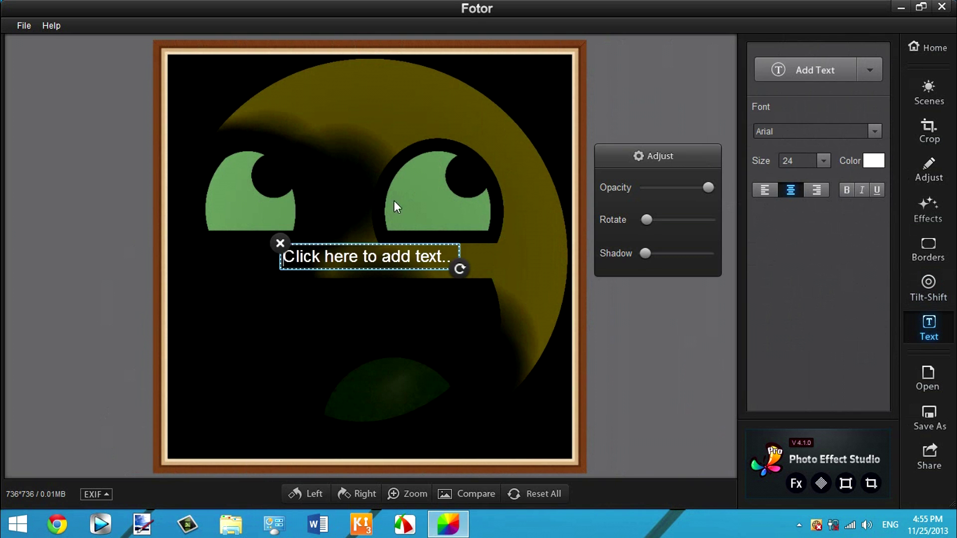
click(433, 269)
text(ffwejfhifhiui)
key(BackSpace)
key(BackSpace)
key(BackSpace)
key(BackSpace)
key(BackSpace)
key(BackSpace)
key(BackSpace)
key(BackSpace)
key(BackSpace)
key(BackSpace)
key(BackSpace)
key(BackSpace)
key(BackSpace)
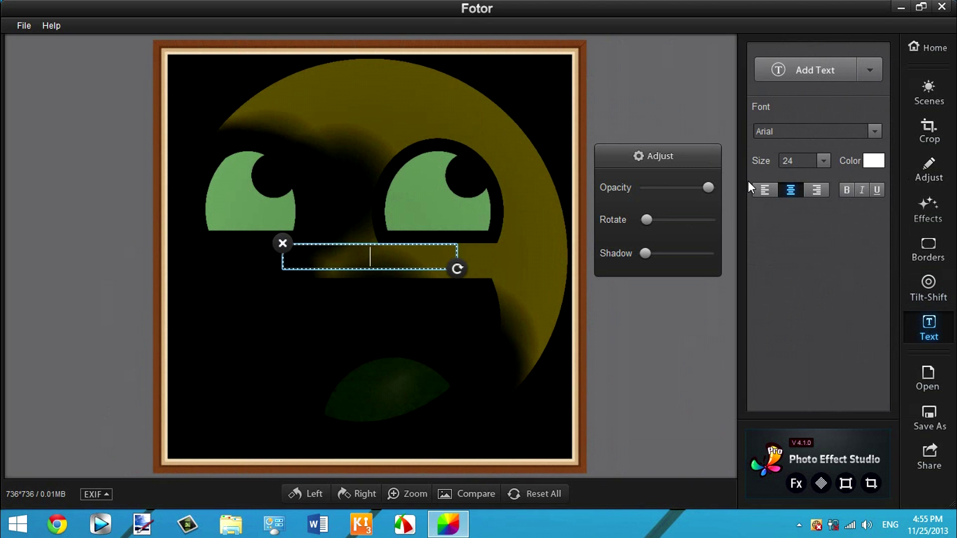
Write "Testing" in the text box and try lowering its opacity before restoring it to full
text(Testing)
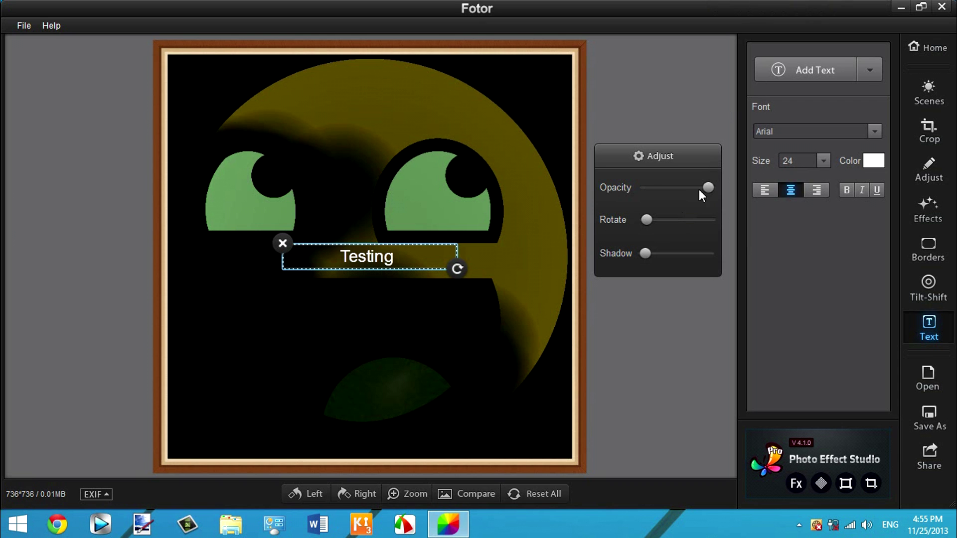
drag(699, 190, 472, 196)
drag(624, 182, 713, 190)
Turn the "Testing" text diagonally upward, enlarge it to size 58 and give it the strongest shadow
drag(649, 223, 767, 220)
drag(708, 218, 671, 214)
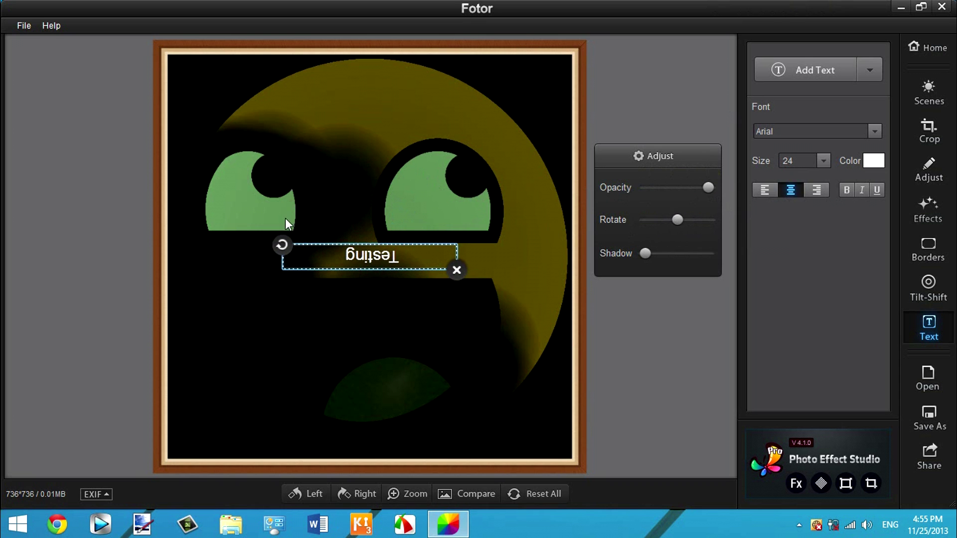
drag(283, 245, 547, 148)
drag(643, 251, 742, 242)
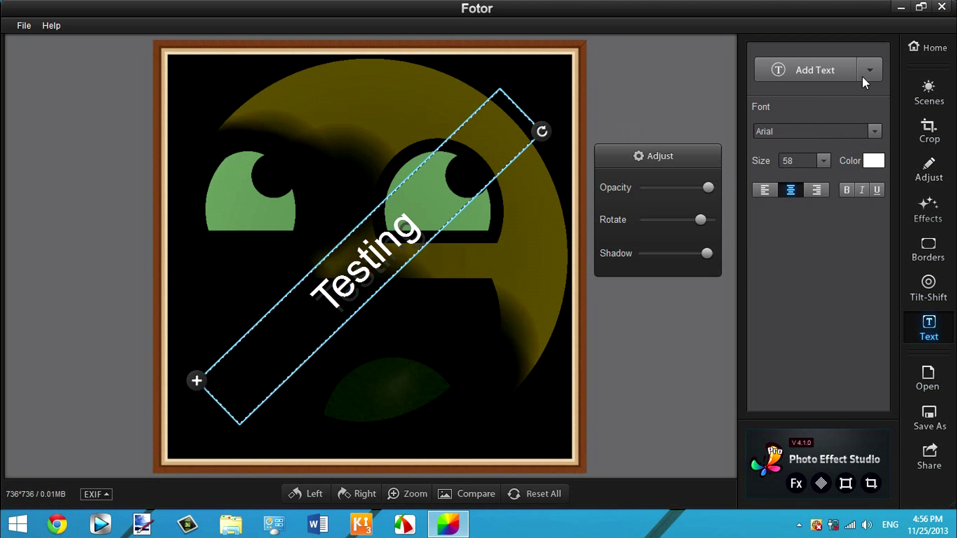
Look through the available fonts and colour choices for the "Testing" text
click(865, 129)
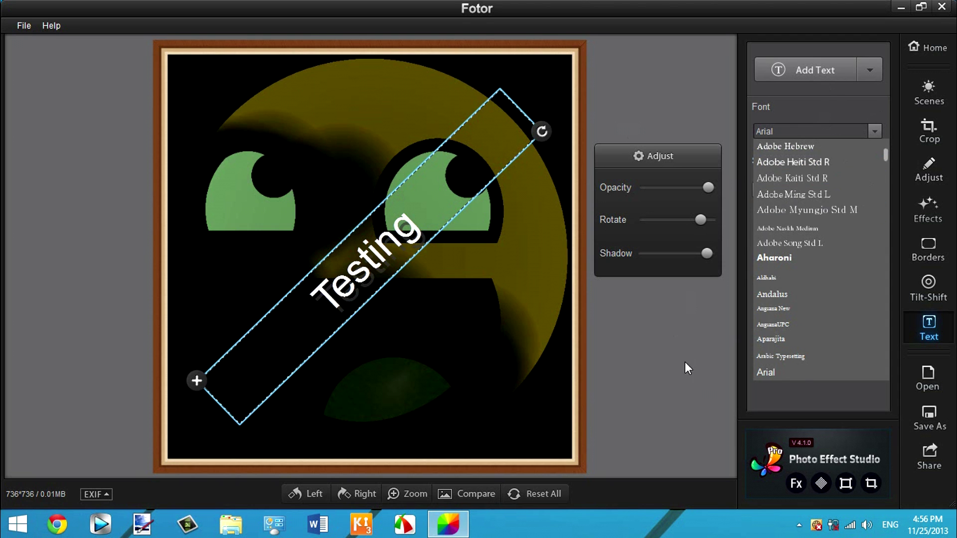
scroll(803, 285, down, 10)
click(788, 389)
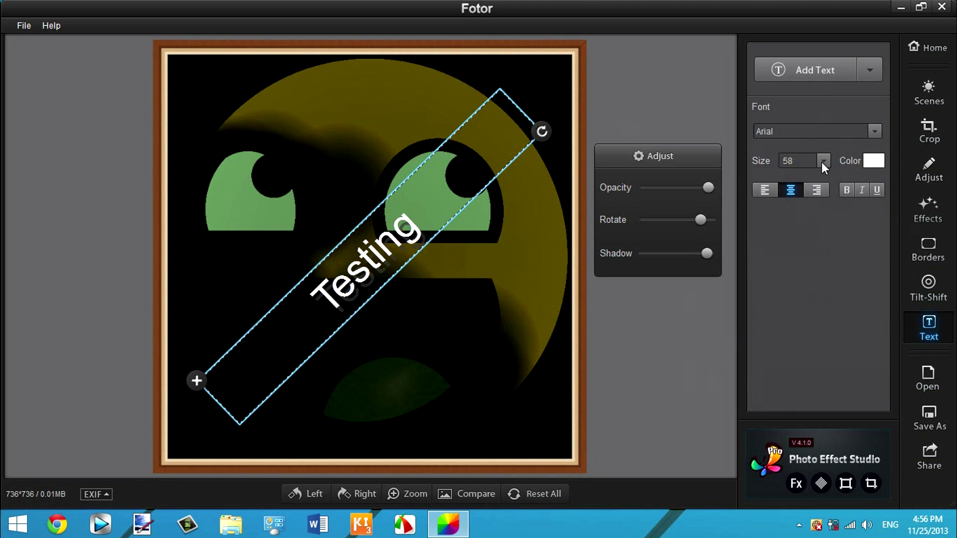
click(877, 163)
click(831, 211)
Try rotating the image left and right in quarter turns
click(295, 494)
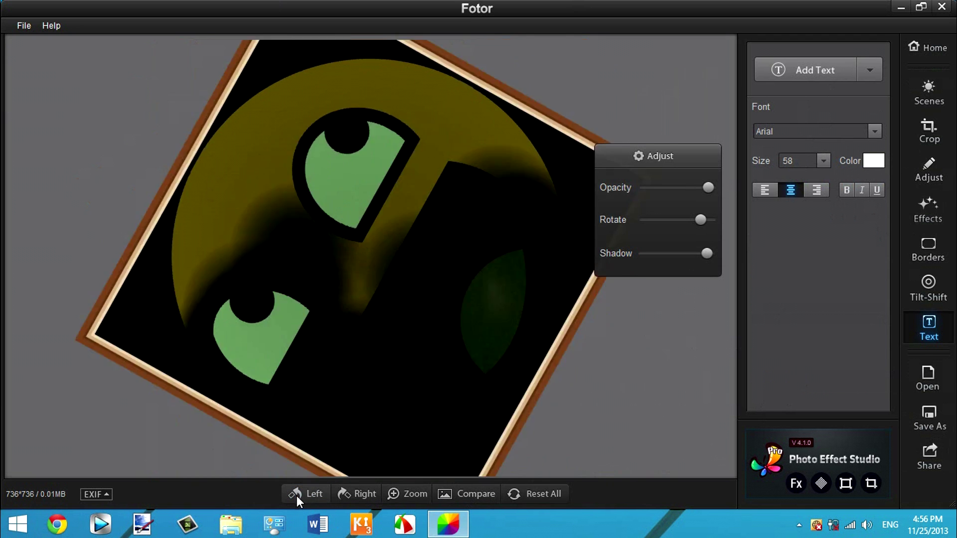
click(361, 496)
click(303, 495)
click(358, 494)
Preview the image at 100% zoom and compare the edited version with the original
click(413, 496)
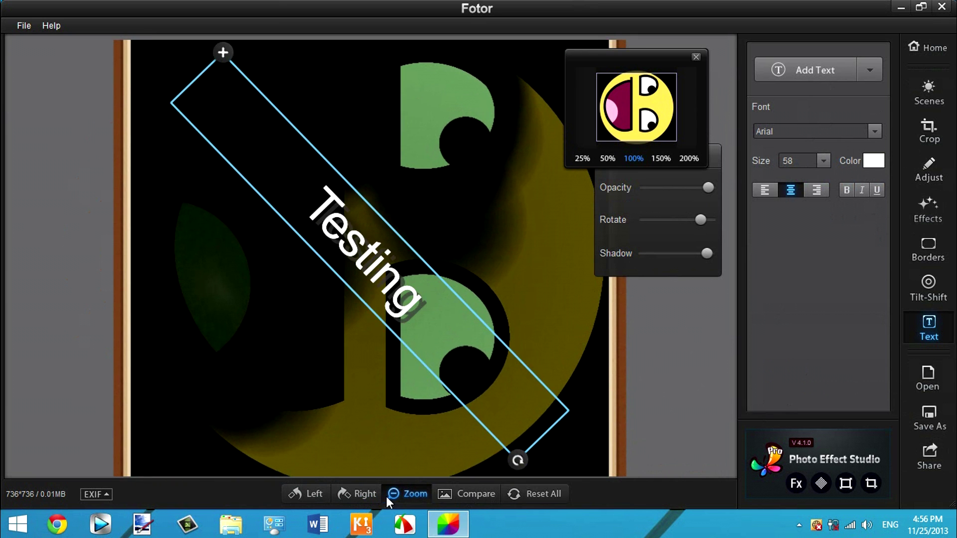
click(396, 493)
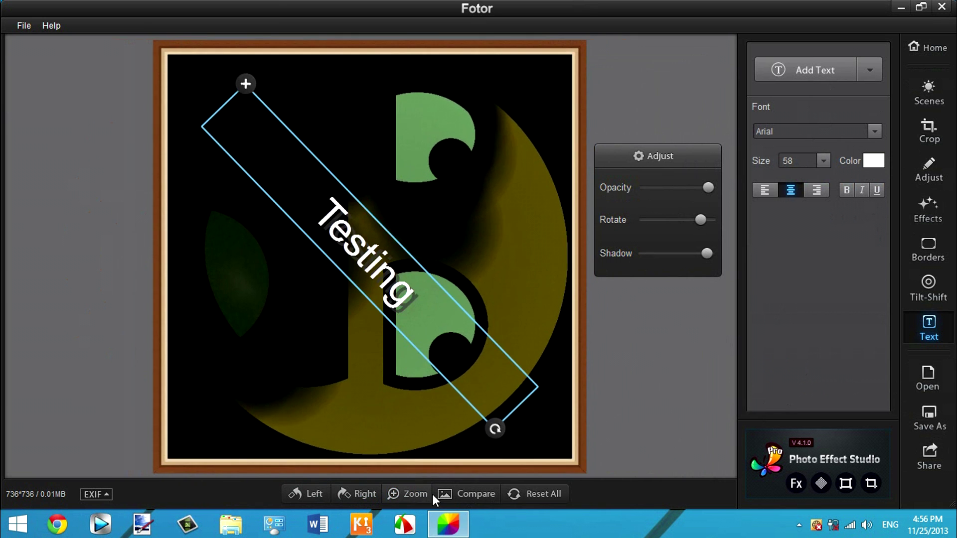
click(470, 493)
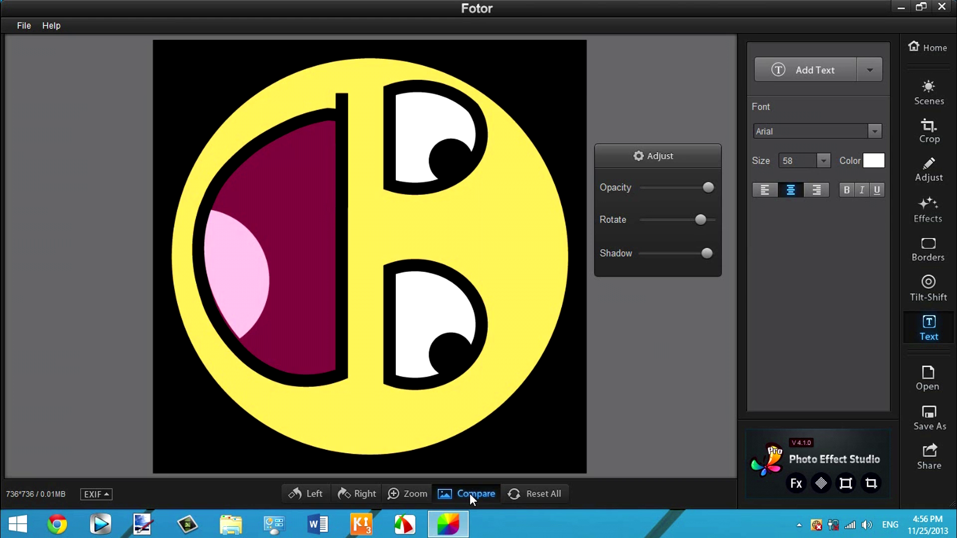
click(469, 494)
Rotate the image until it is upright and compare it repeatedly with the original
click(373, 500)
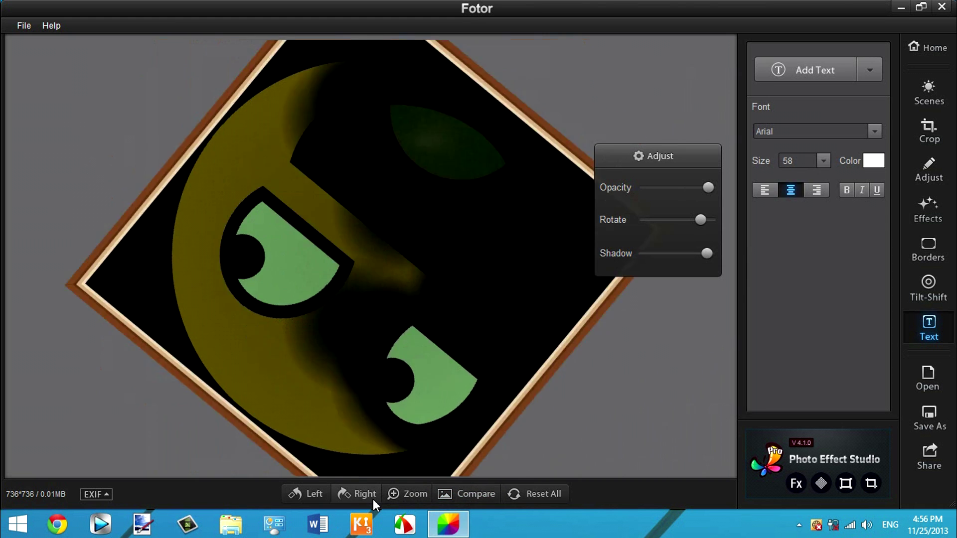
click(453, 495)
click(453, 494)
click(454, 495)
click(453, 495)
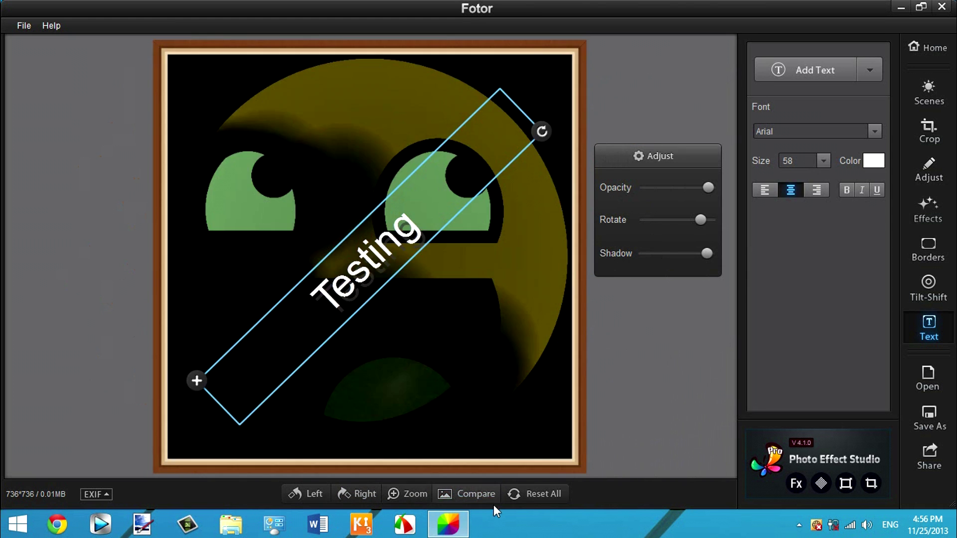
Clear all changes made to the image and add a centred text reading "wgrger"
click(553, 493)
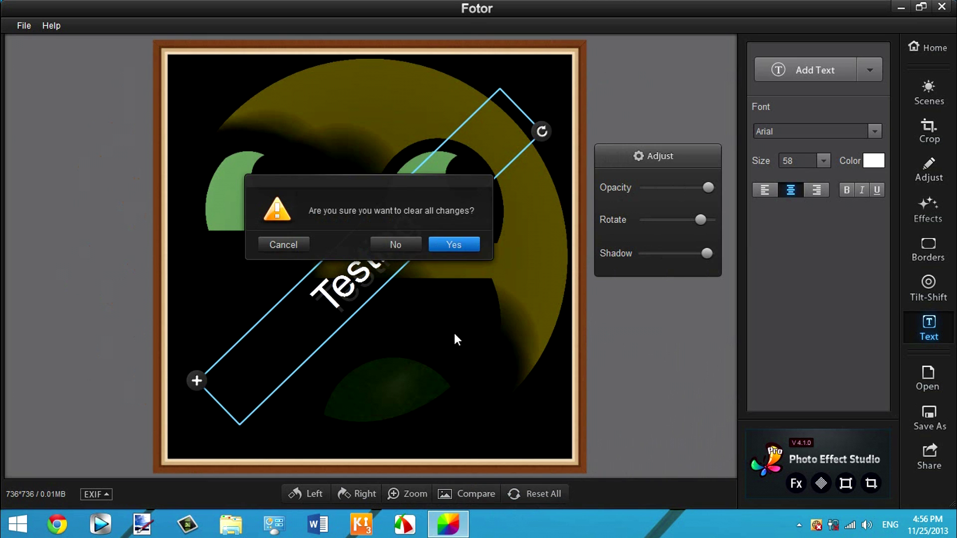
click(444, 241)
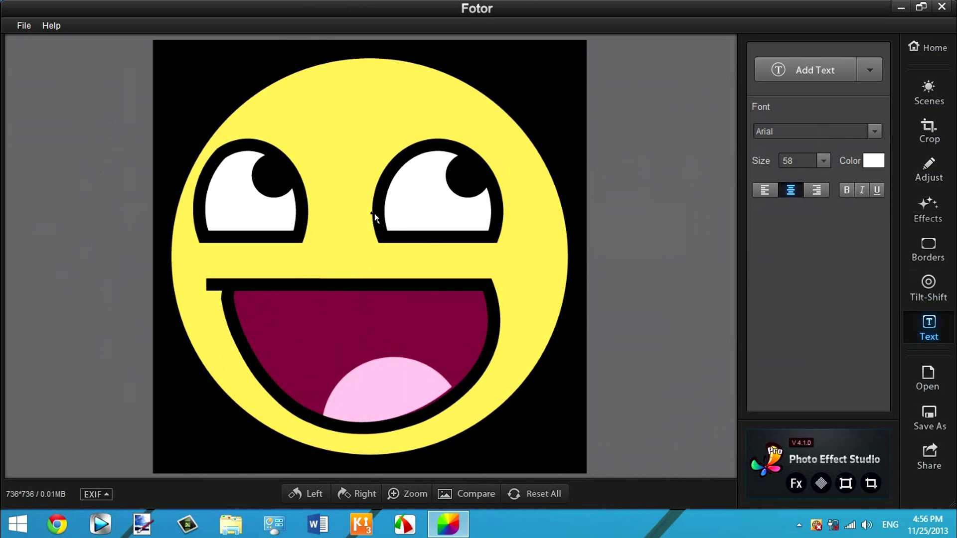
click(798, 67)
click(314, 257)
text(wg)
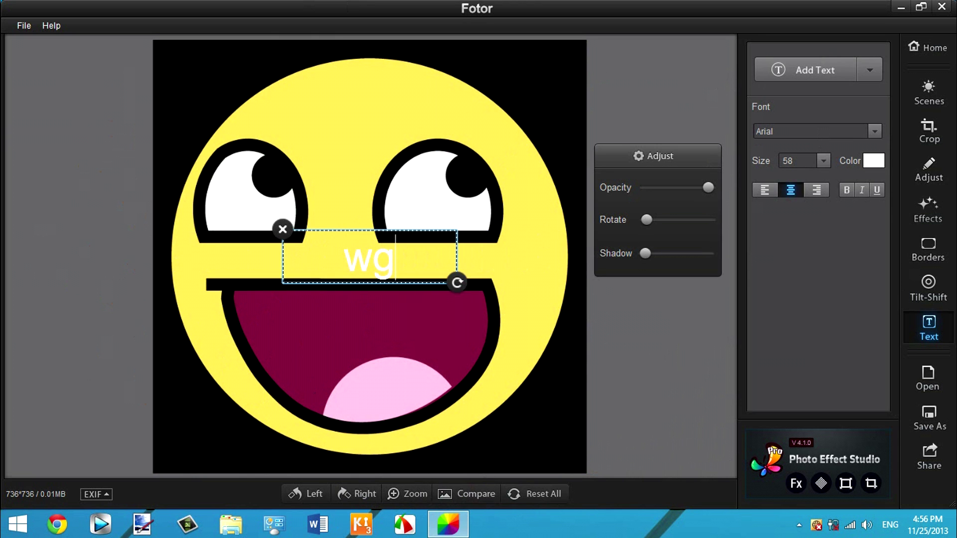
text(rger)
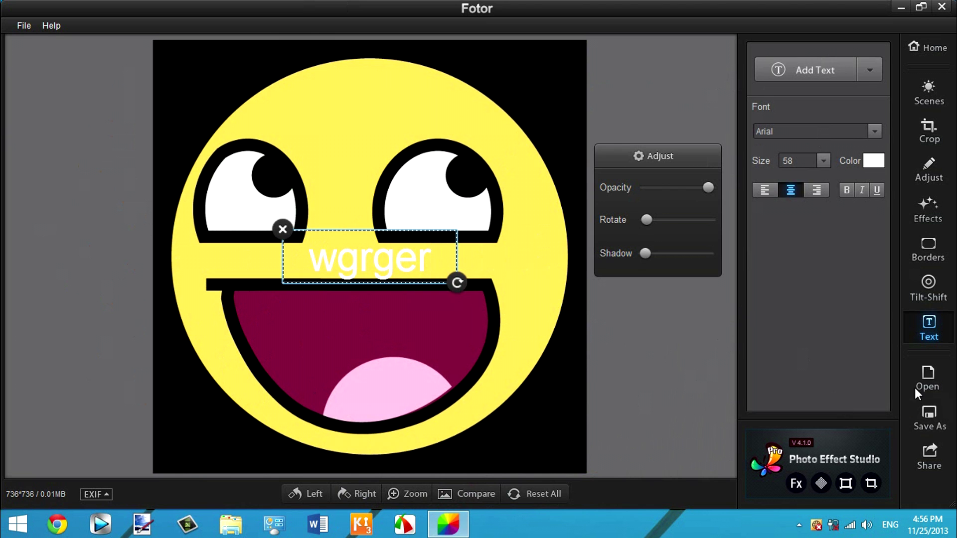
Save the image as AWESOME_FACE!!!_Fotor.jpg in the Documents folder at 736 by 736 with High JPEG quality
click(923, 421)
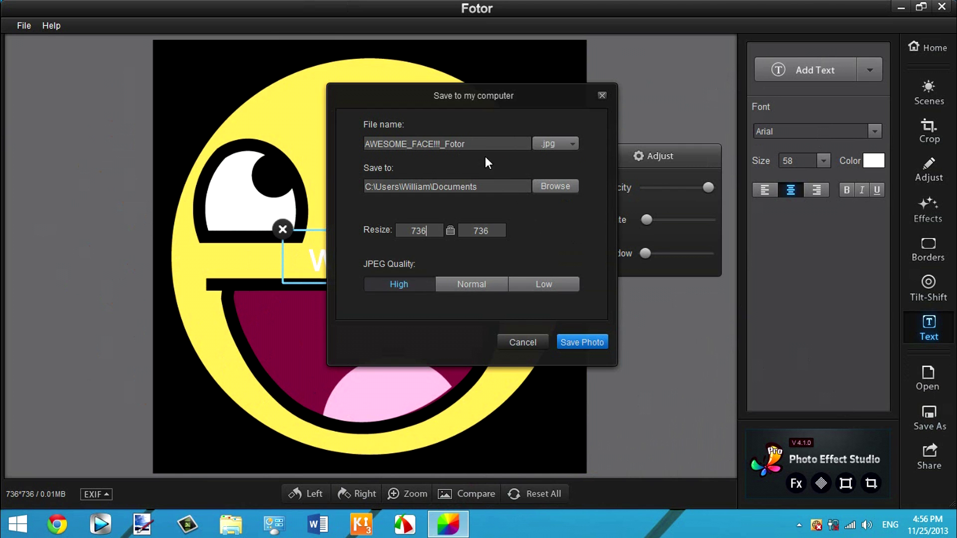
click(438, 232)
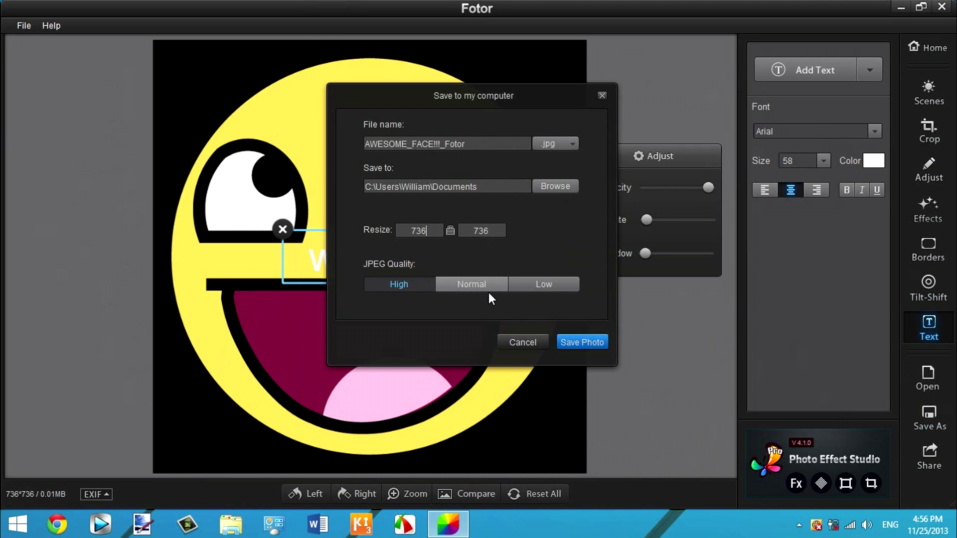
click(578, 342)
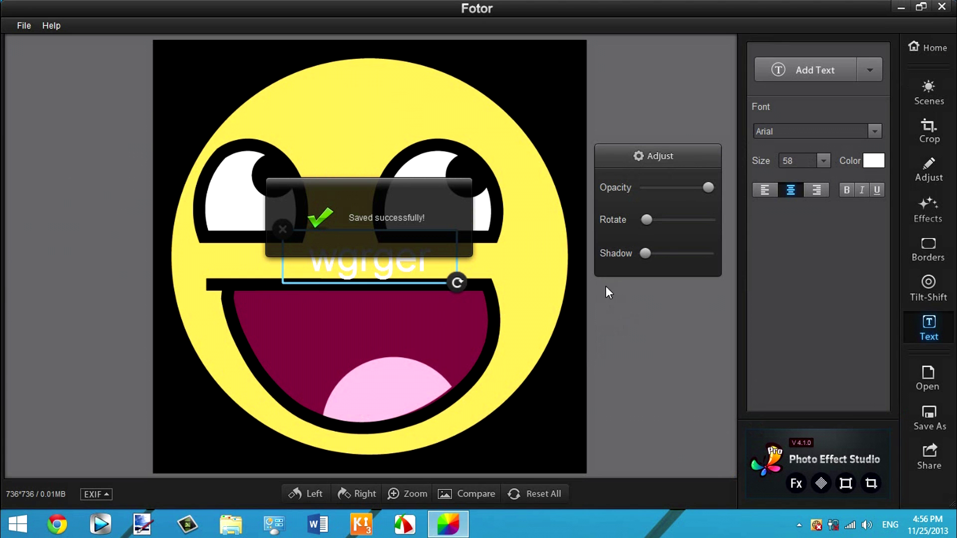
Start a collage from the home screen and add the smiley image to its photos
click(926, 48)
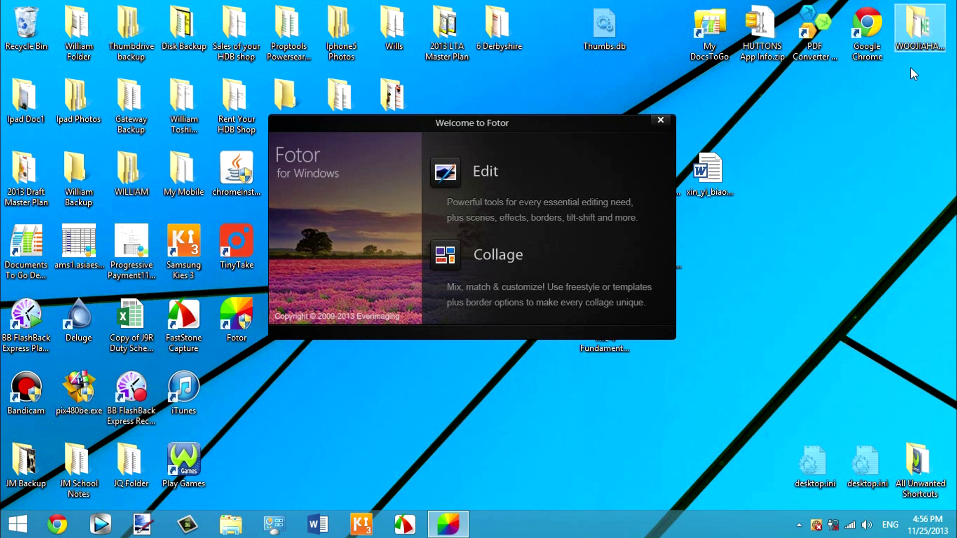
click(430, 273)
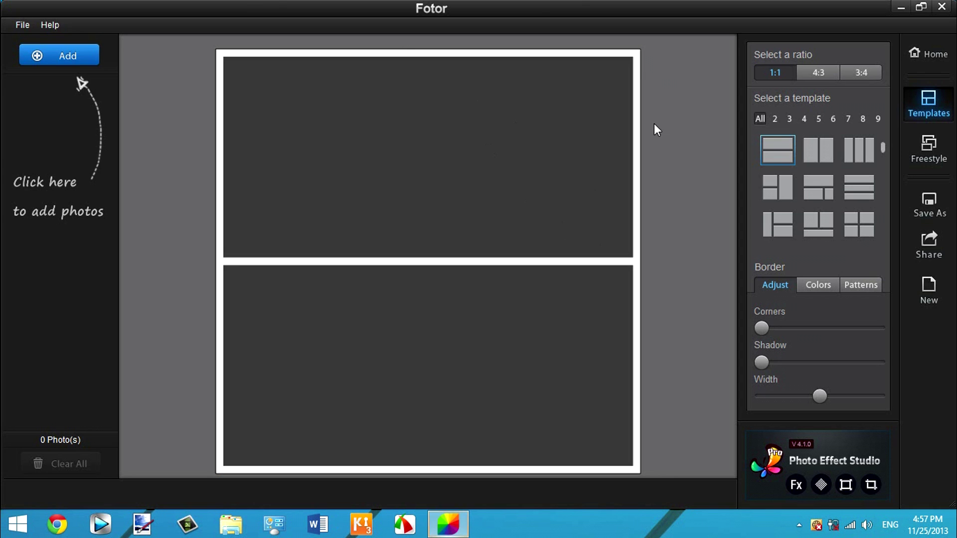
click(59, 56)
double_click(234, 104)
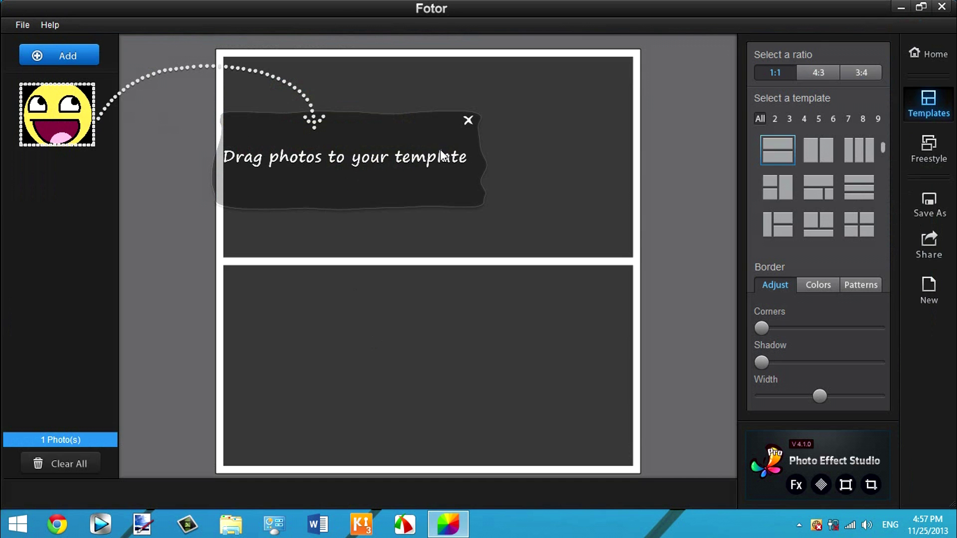
Place the smiley photo in the collage's upper cell and try flipping it vertically and repositioning it
click(468, 121)
drag(68, 139, 359, 130)
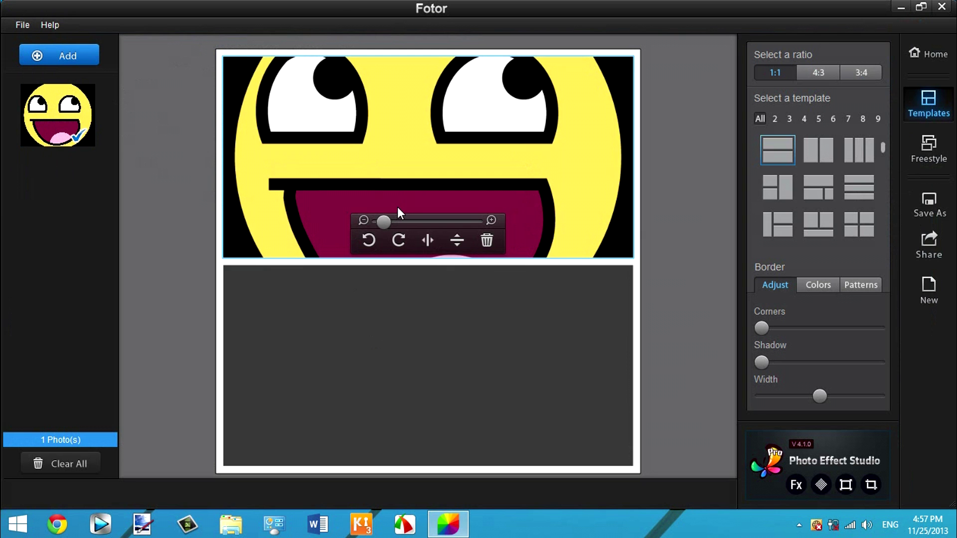
click(457, 242)
click(457, 242)
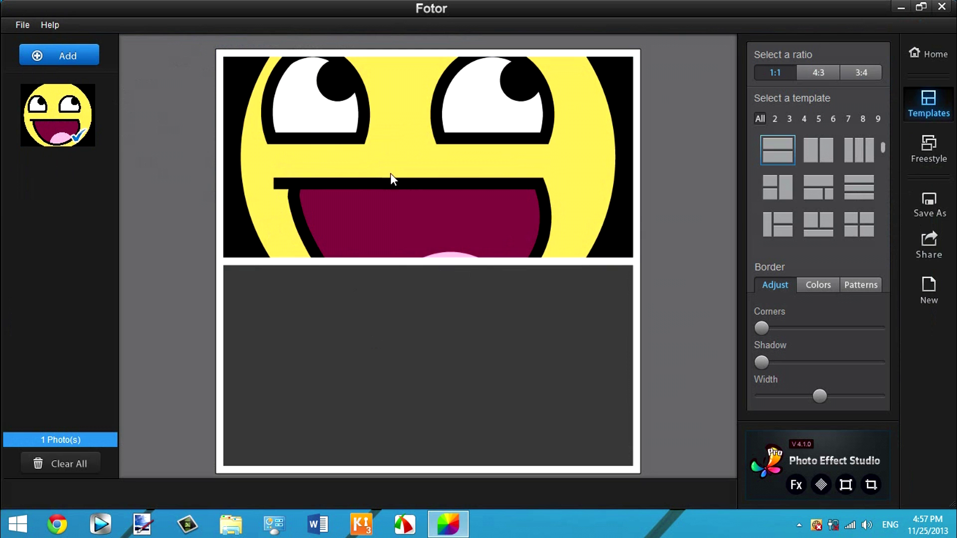
drag(412, 133, 457, 164)
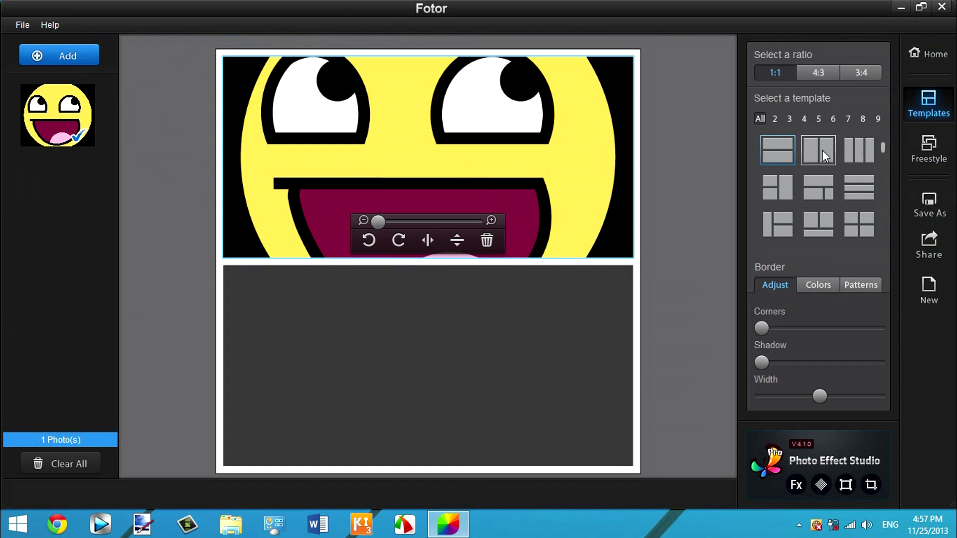
Filter the collage templates to three-photo layouts and apply the one with two stacked cells beside a tall cell
click(776, 118)
click(819, 118)
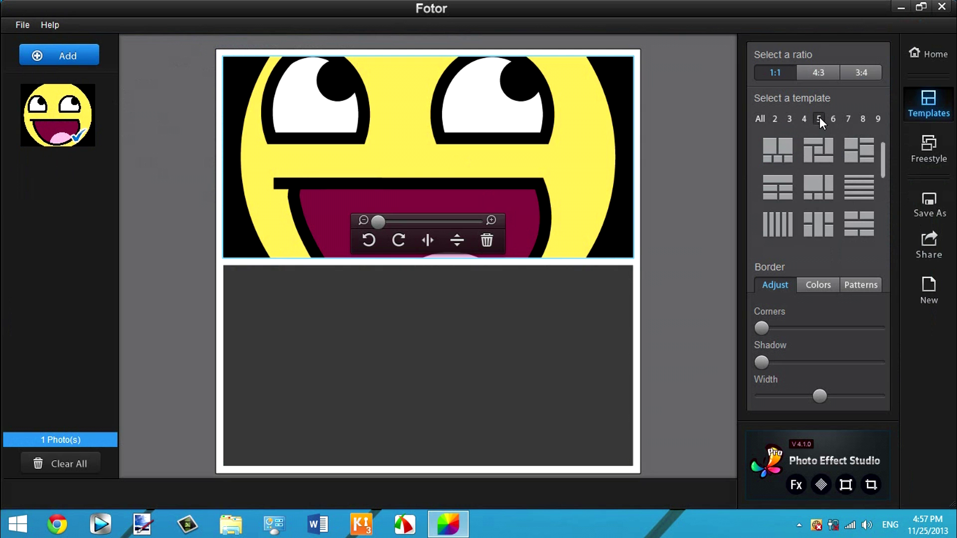
click(789, 119)
click(817, 144)
click(793, 147)
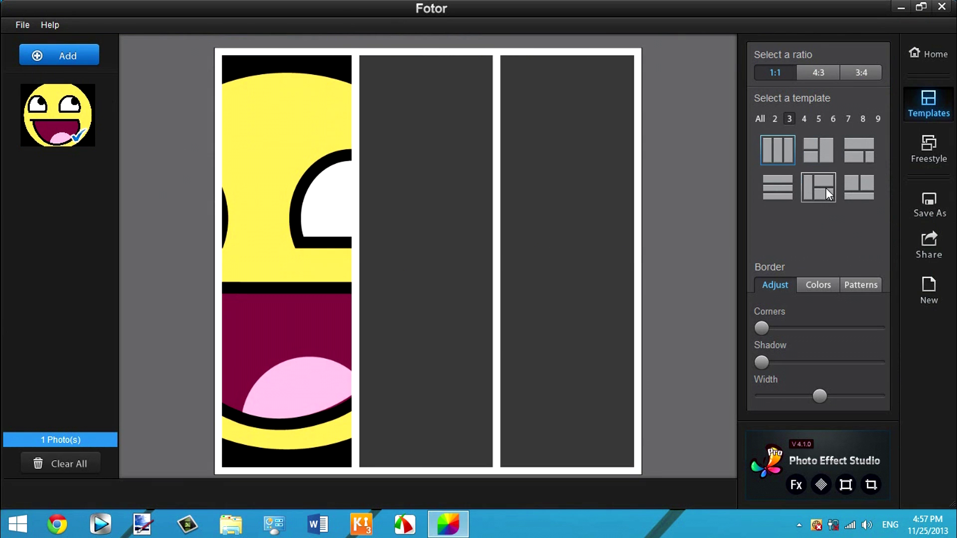
click(818, 156)
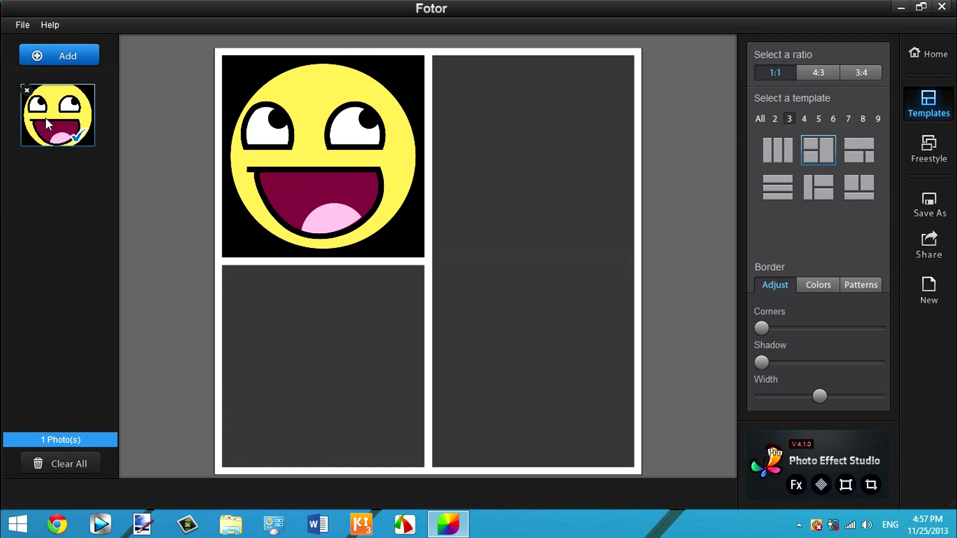
Add images.jpg to the collage photos and place it in the empty cell below the smiley
click(78, 54)
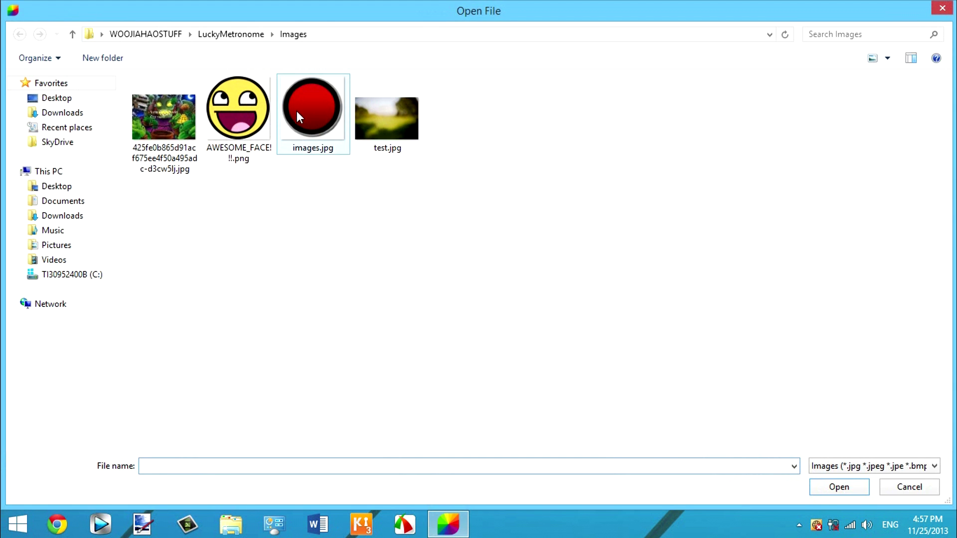
double_click(297, 111)
drag(80, 189, 309, 309)
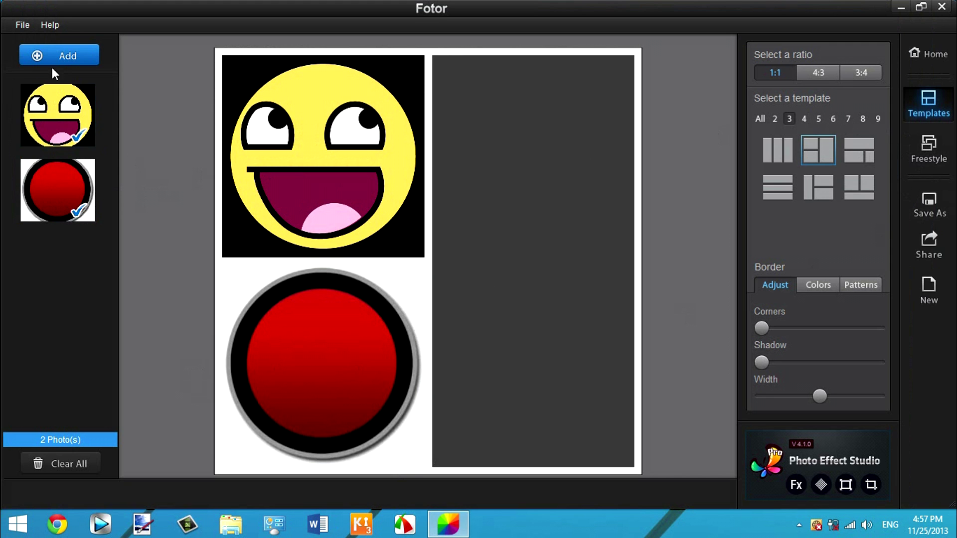
Switch to Chrome, search for "google images" and open the Google Images page
click(58, 524)
text(google m)
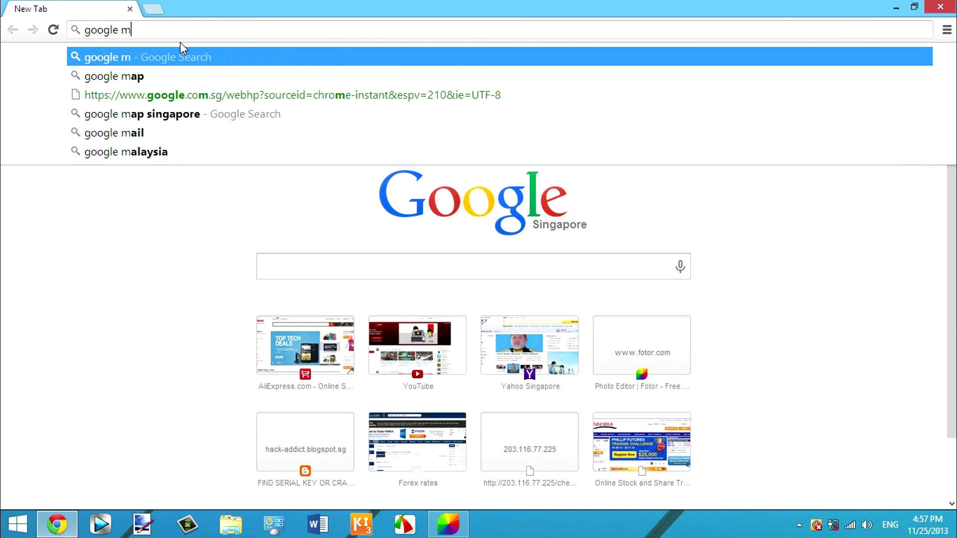
key(BackSpace)
text(images)
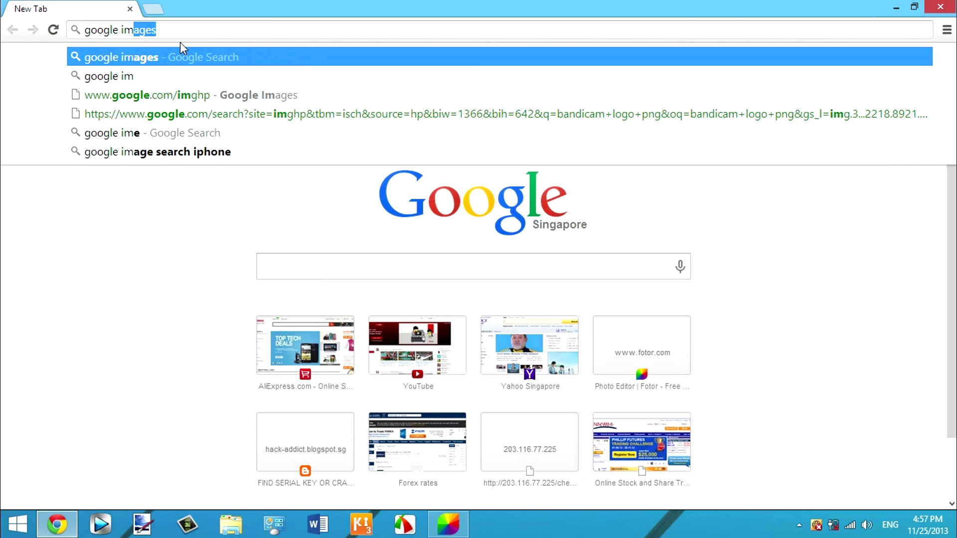
key(Return)
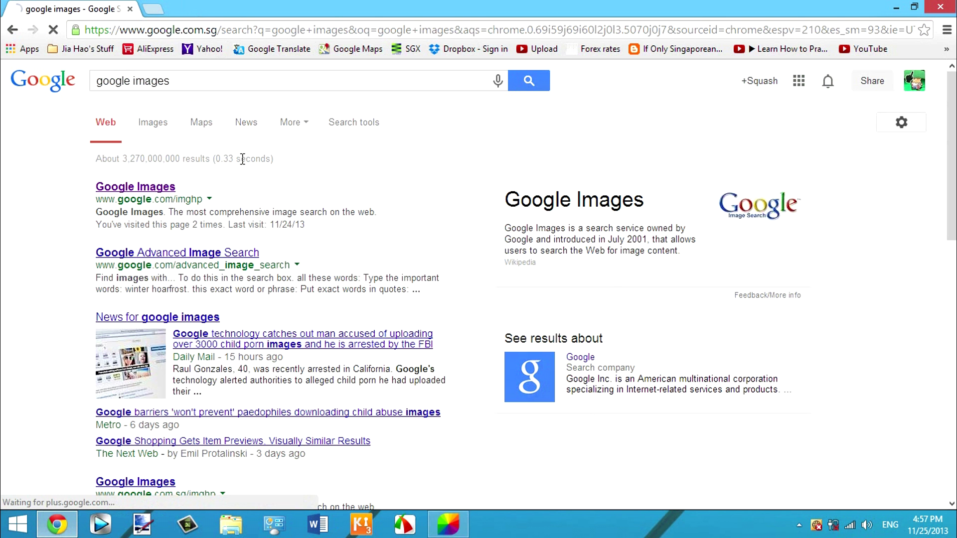
click(138, 190)
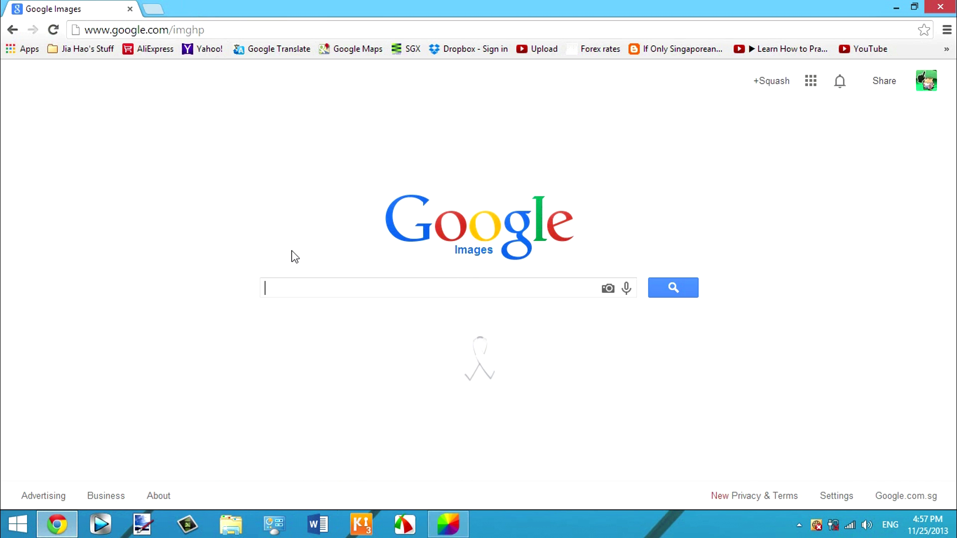
Search Google Images for "vertical image"
text(ver)
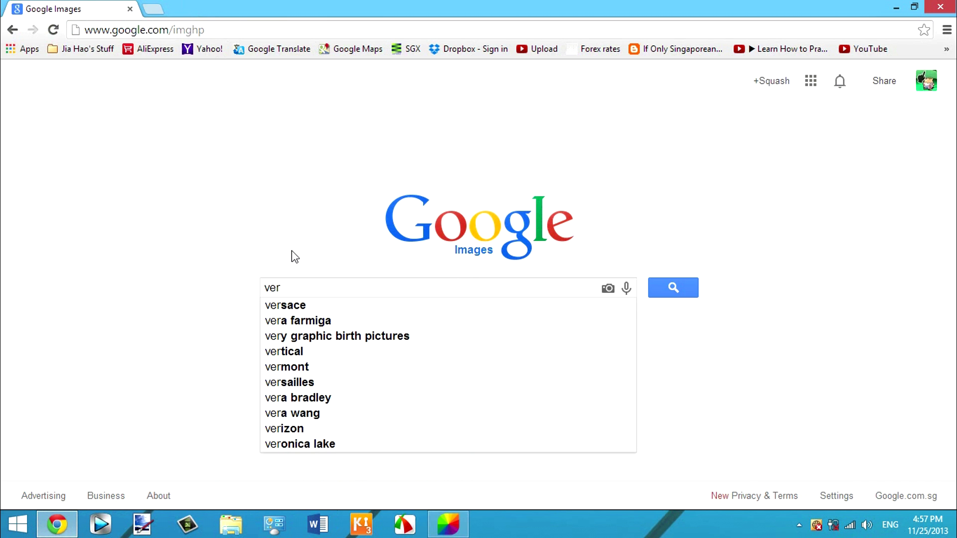
text(ti)
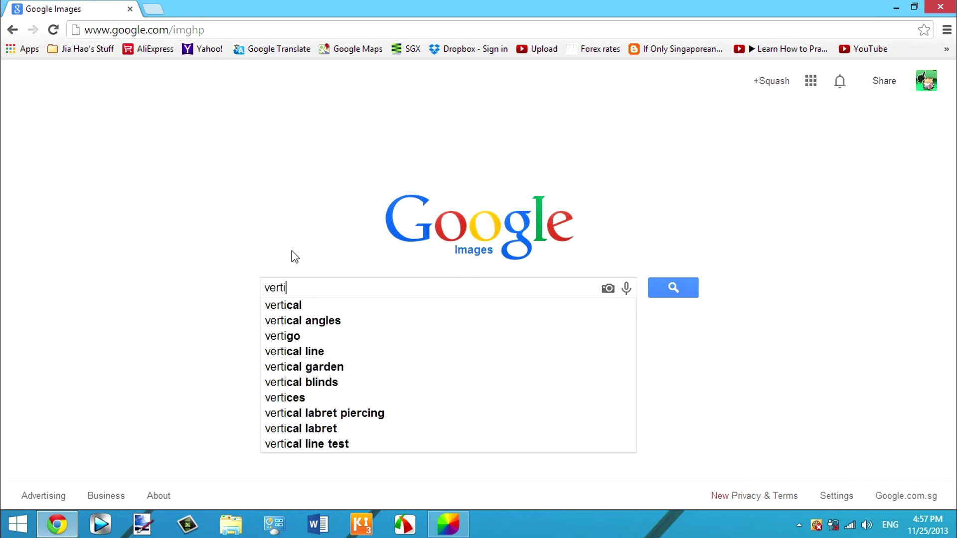
text(cal image)
key(Return)
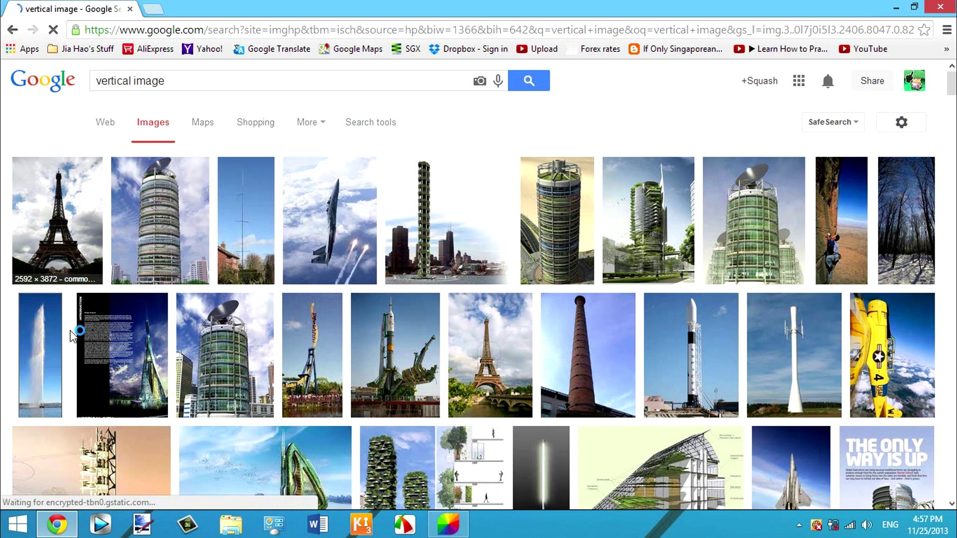
Open the first Eiffel Tower result and save the picture as download.jpg in the Images folder
click(32, 208)
right_click(347, 291)
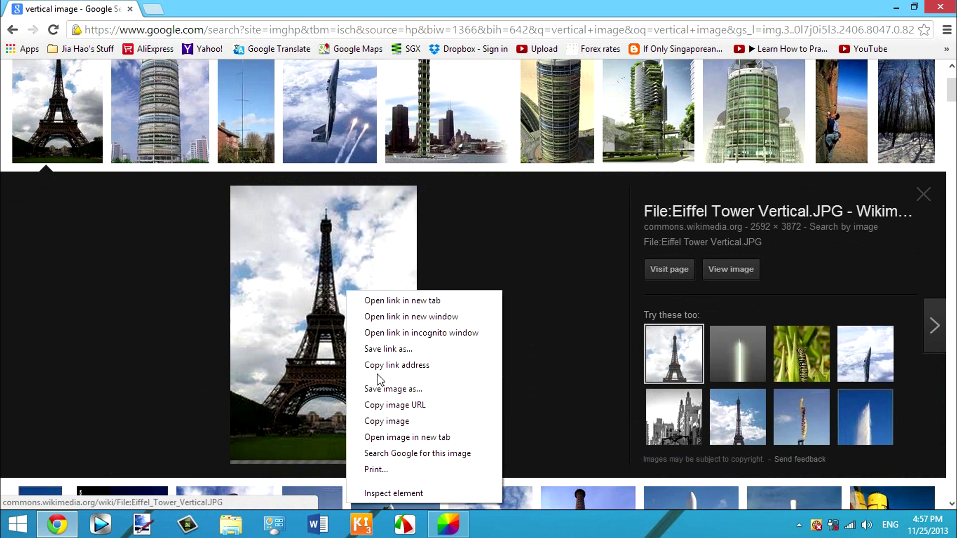
click(393, 389)
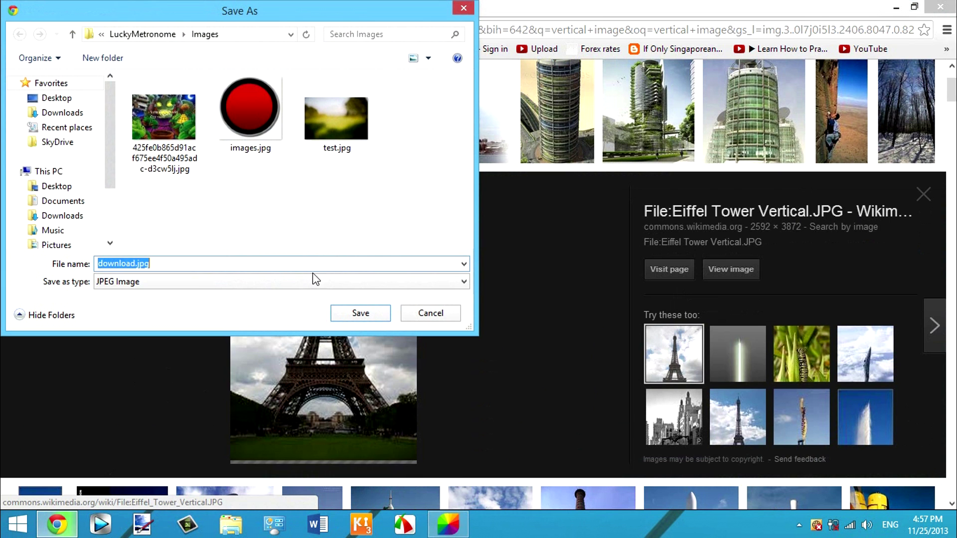
click(361, 313)
Switch back to Fotor, add download.jpg to the photos and place it in the tall empty collage cell
click(464, 528)
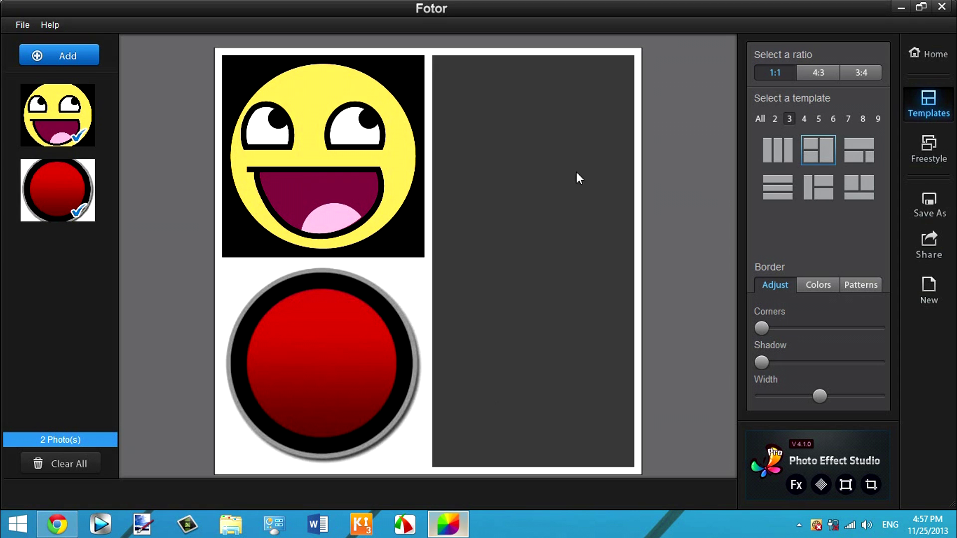
click(50, 53)
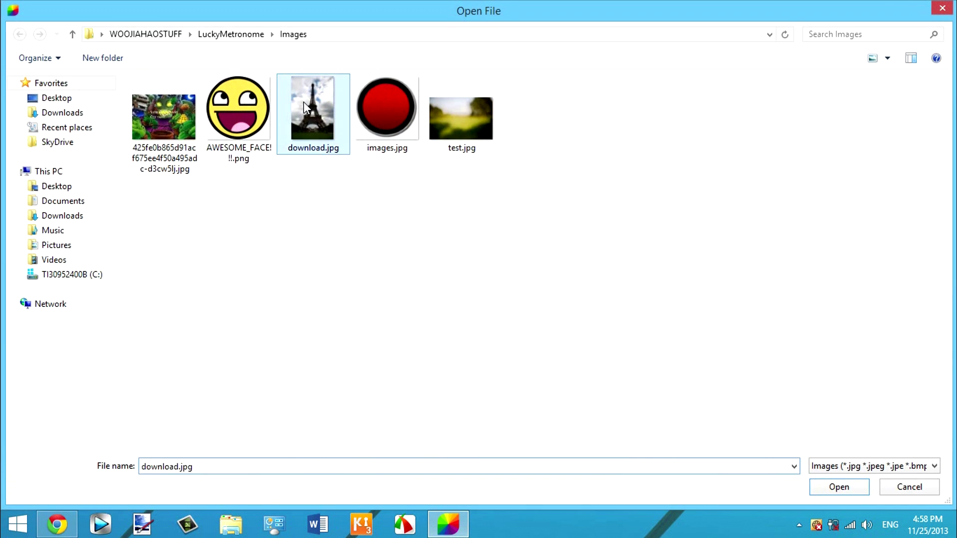
double_click(304, 102)
drag(57, 266, 590, 323)
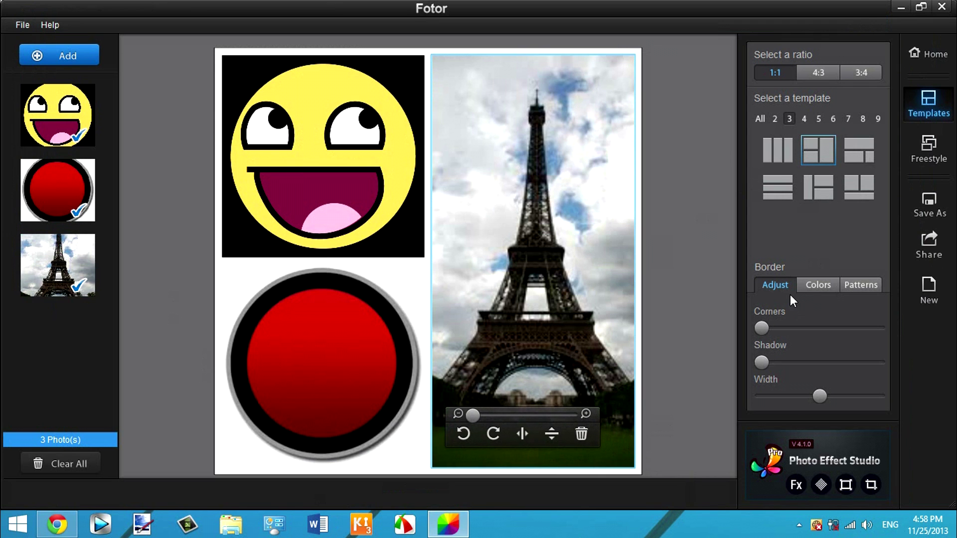
Set the border corners to maximum rounding, add a strong shadow, and try border width 100 before returning it to about midway
drag(762, 328, 899, 329)
click(782, 364)
drag(878, 363, 862, 377)
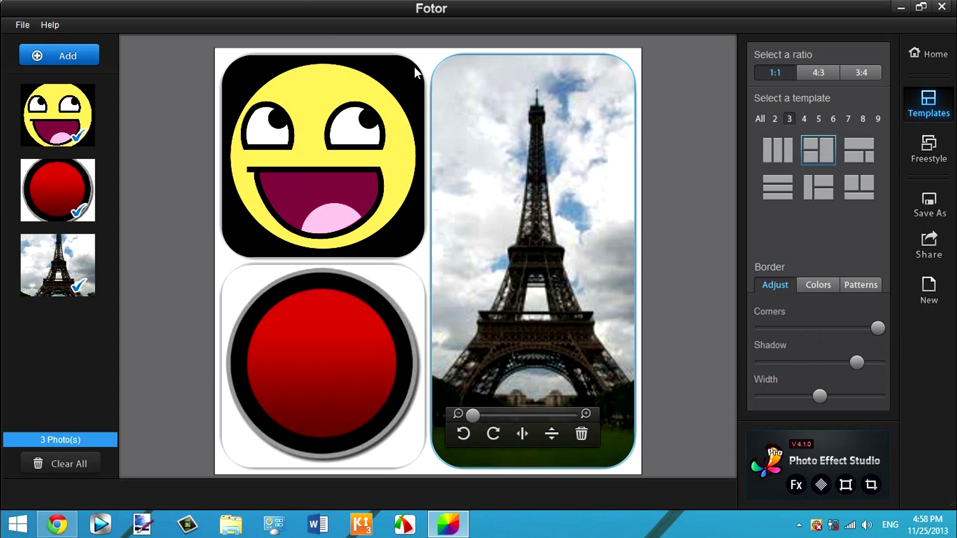
drag(819, 394, 887, 405)
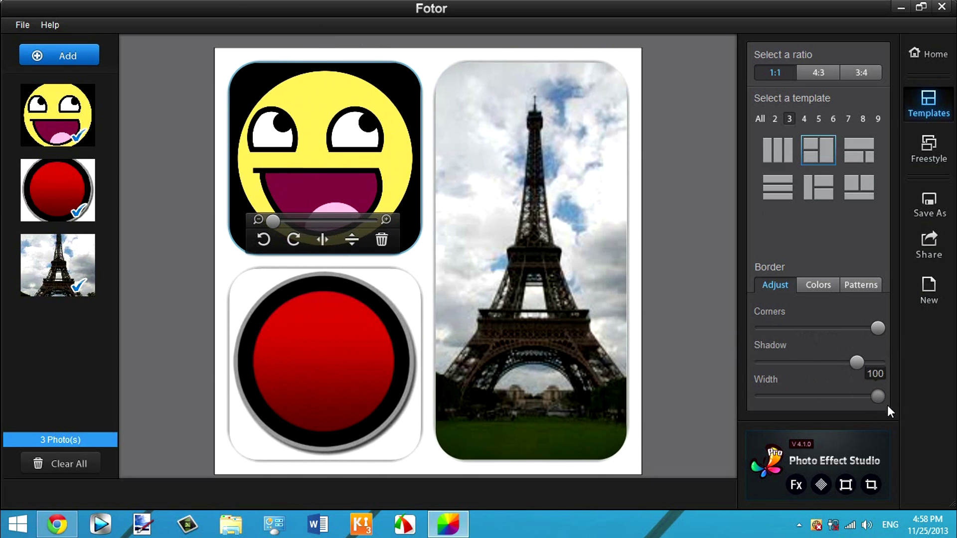
mouse_move(830, 409)
mouse_down()
mouse_move(713, 405)
mouse_move(822, 399)
mouse_up()
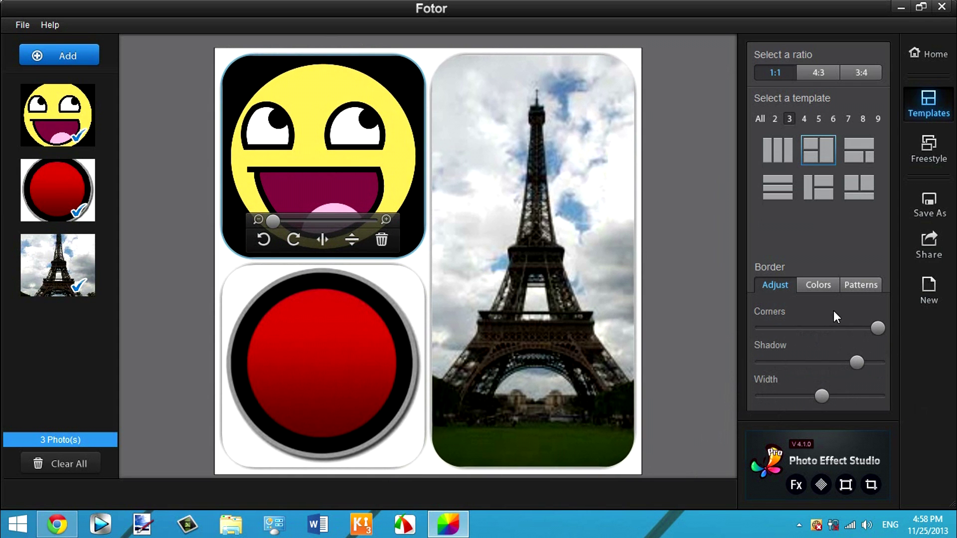
Try green and teal border colours on the collage, then apply the blue pattern with yellow stars to the border
click(820, 284)
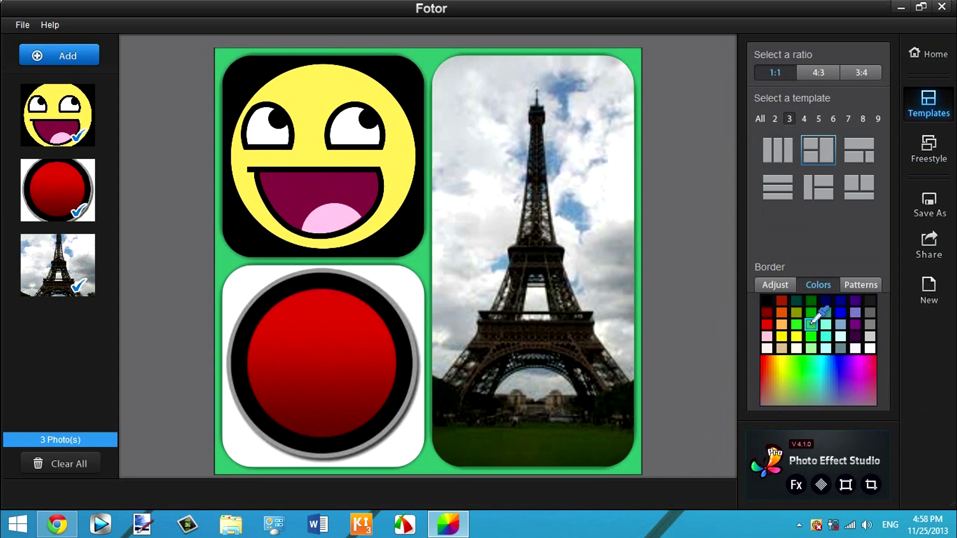
click(811, 337)
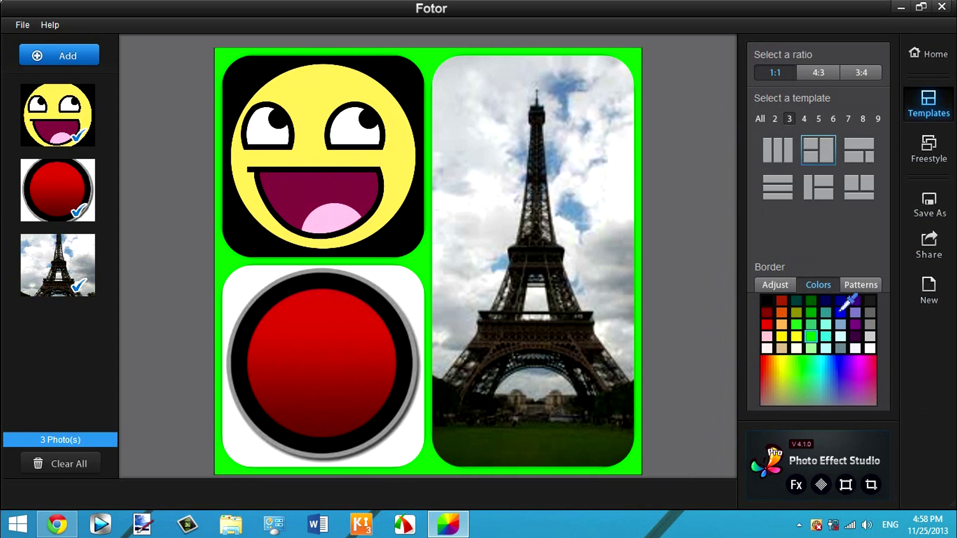
click(826, 313)
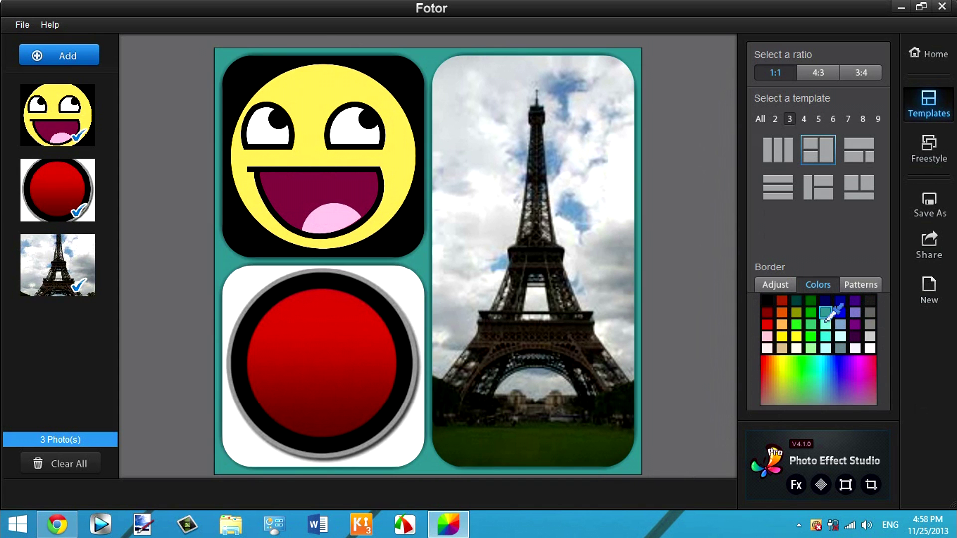
click(860, 286)
click(779, 313)
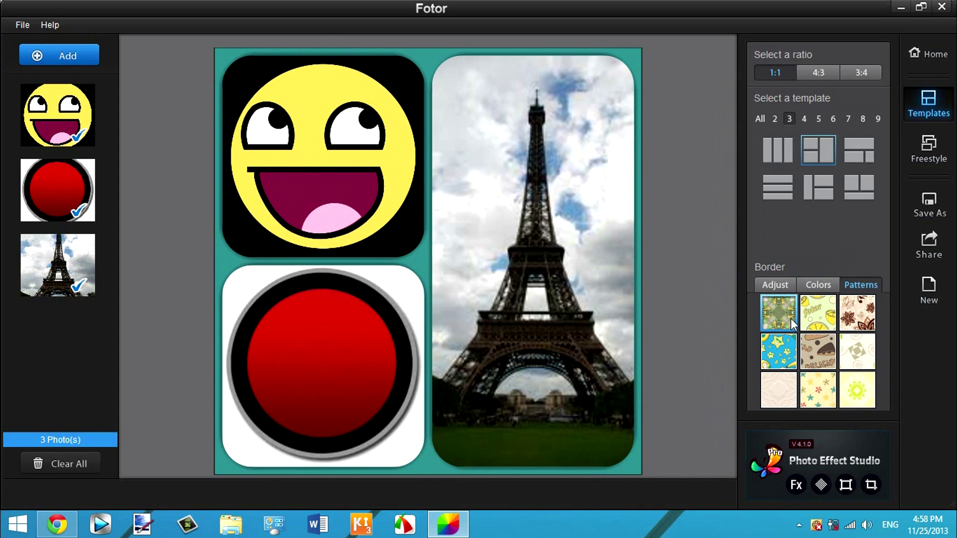
click(779, 351)
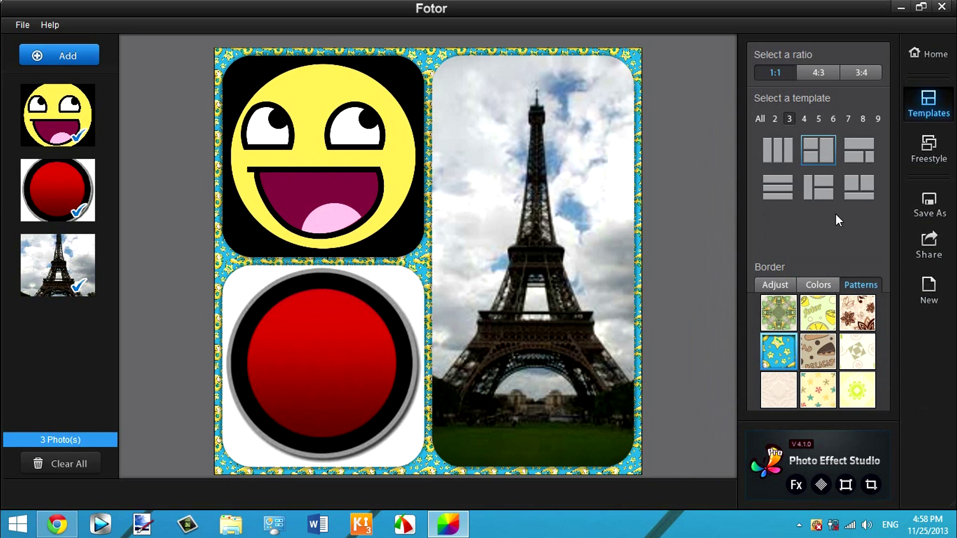
Switch the collage to Freestyle and reposition the smiley, Eiffel Tower and red button photos on the background
click(937, 154)
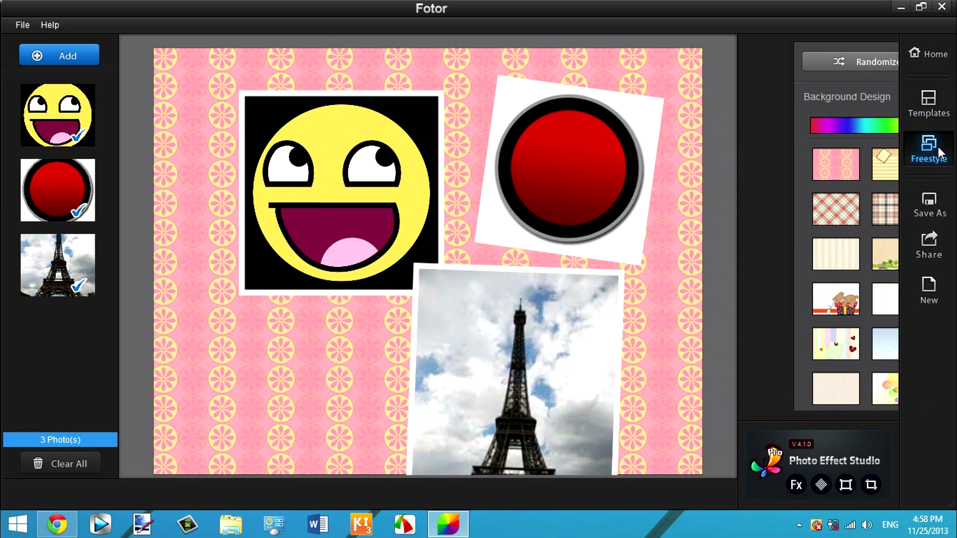
drag(343, 185, 282, 167)
drag(471, 333, 431, 277)
drag(506, 159, 442, 207)
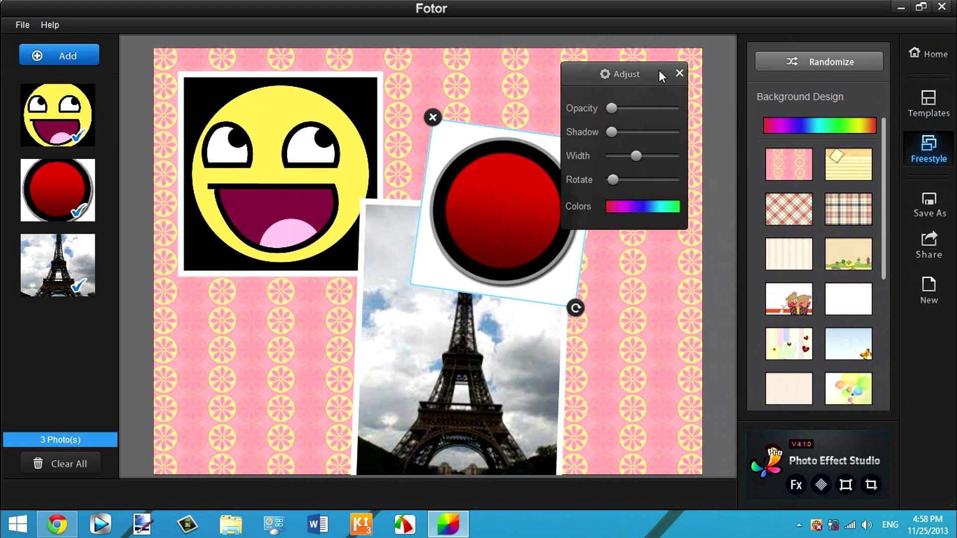
click(679, 73)
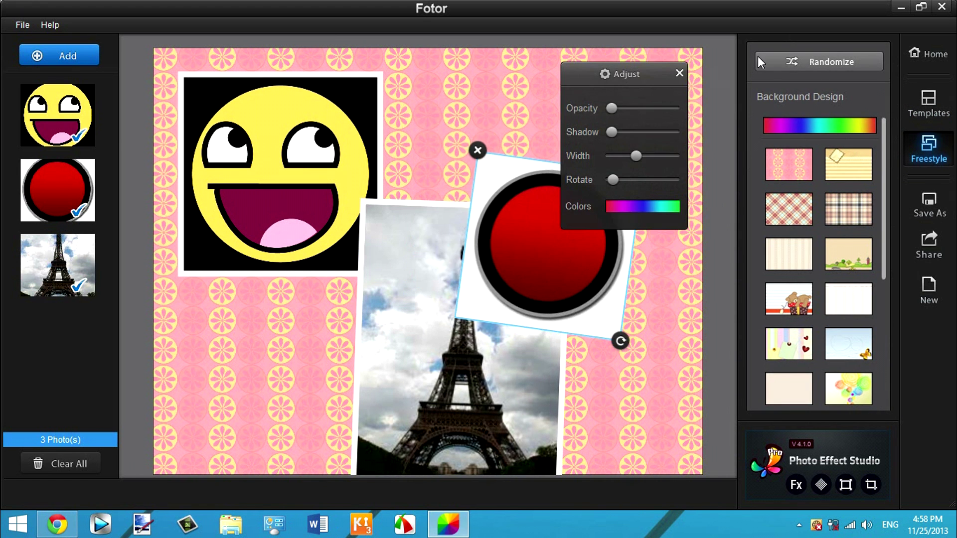
Randomize the freestyle photo arrangement several times and apply the tan striped background with stitched patches
click(815, 55)
click(815, 58)
click(814, 59)
click(814, 59)
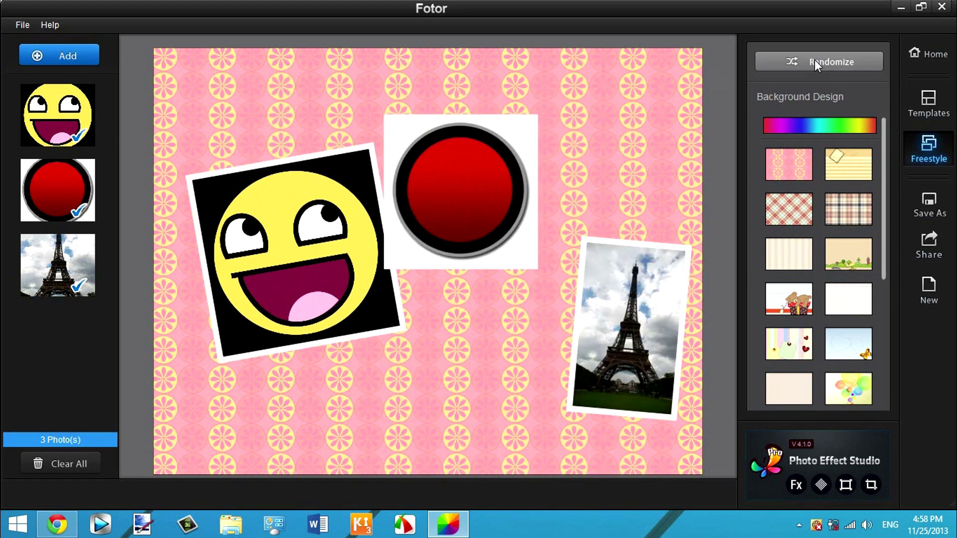
click(815, 59)
click(815, 59)
click(843, 161)
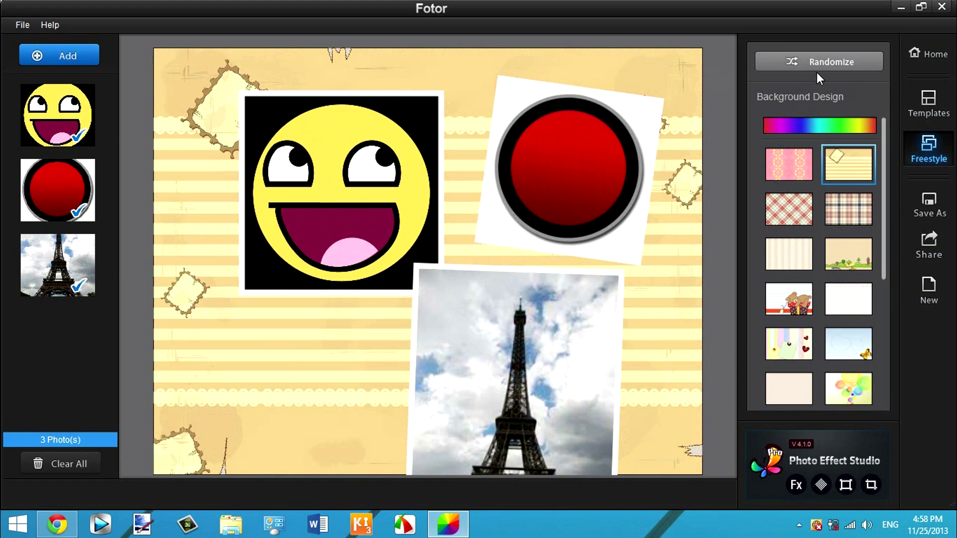
Randomize the photo arrangement again until the photos are spread out, and move the red button photo away from the smiley
click(837, 60)
click(836, 60)
click(836, 59)
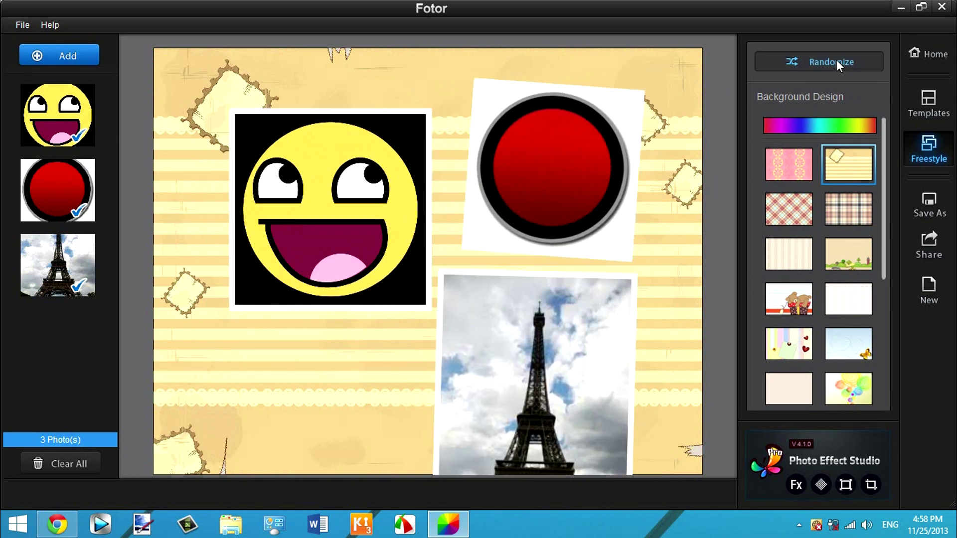
click(837, 59)
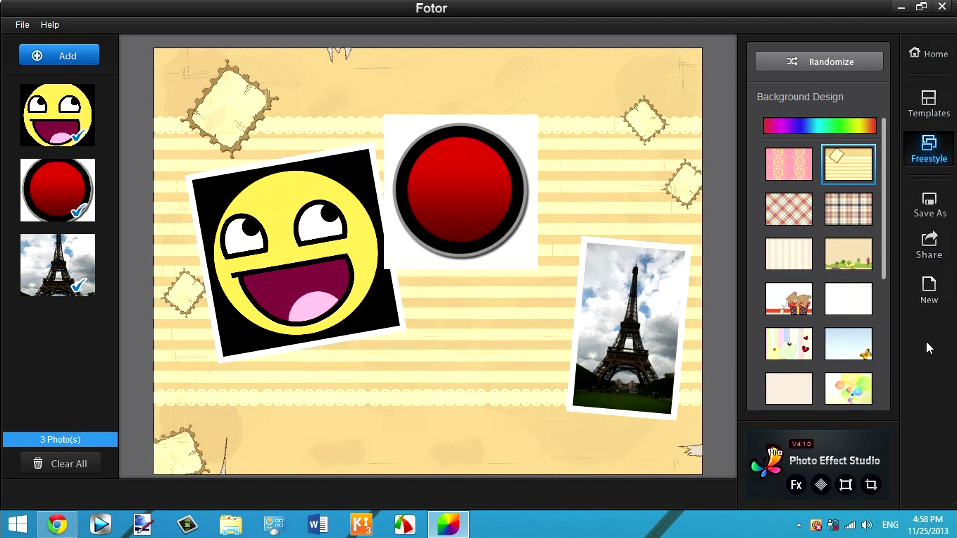
drag(413, 245, 453, 269)
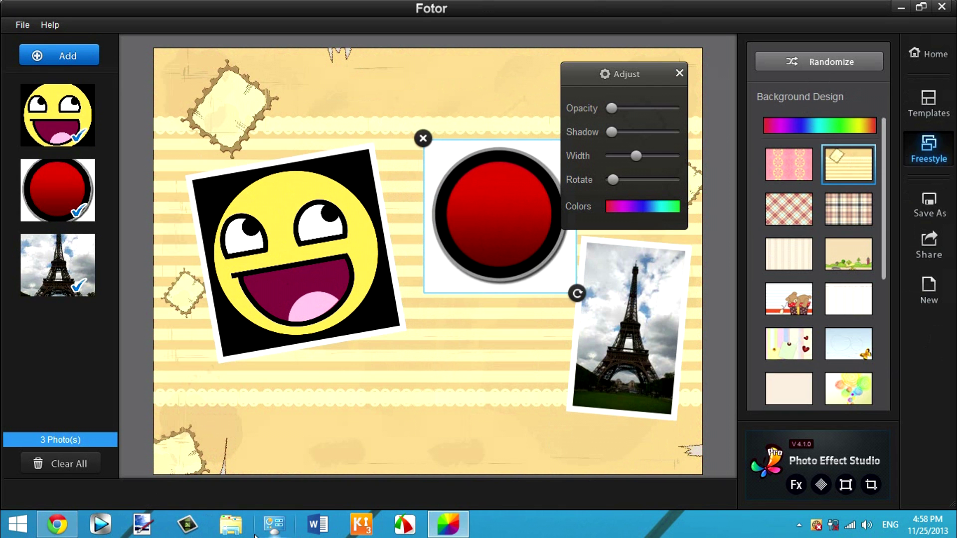
Switch to File Explorer, search the C: drive for "fonts", and open the Windows Fonts folder in a maximized window
click(230, 525)
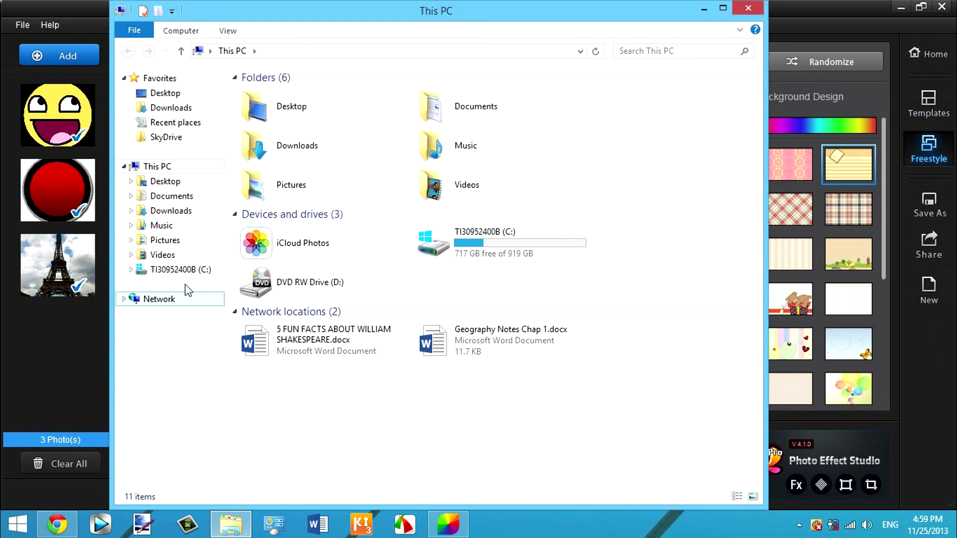
click(180, 270)
click(659, 51)
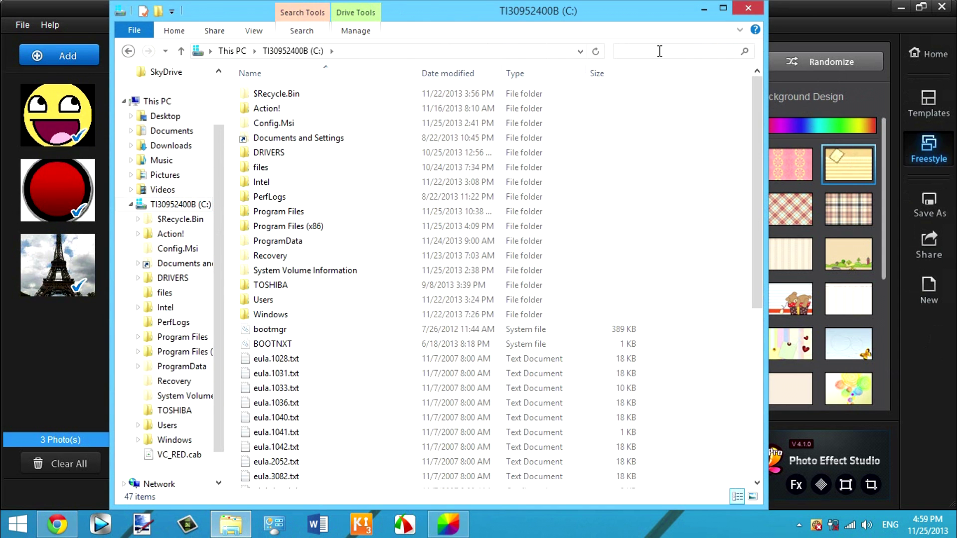
text(fonts)
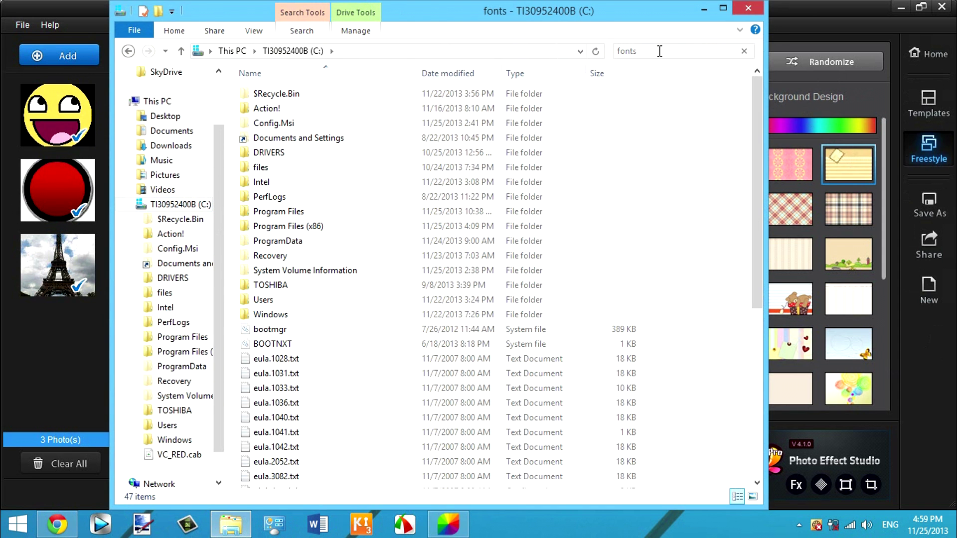
click(287, 82)
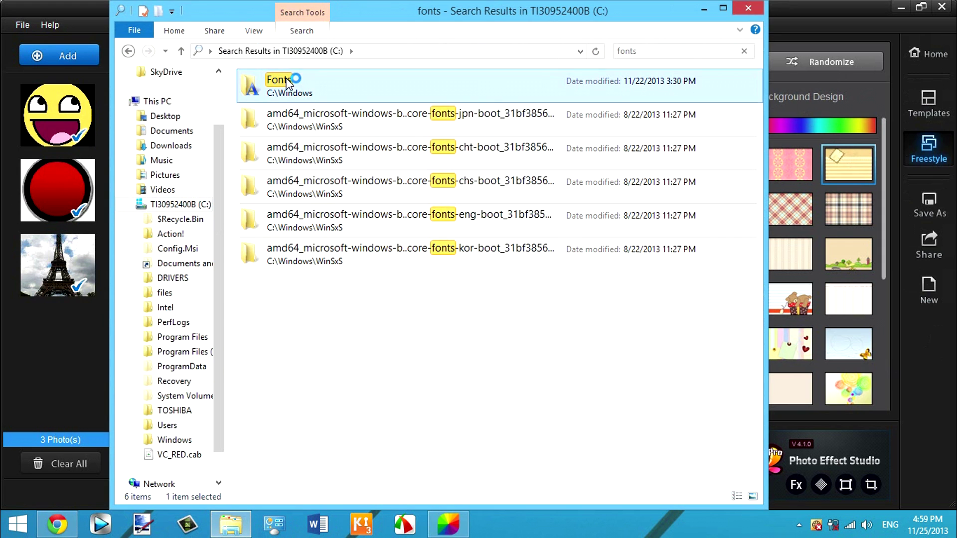
double_click(331, 79)
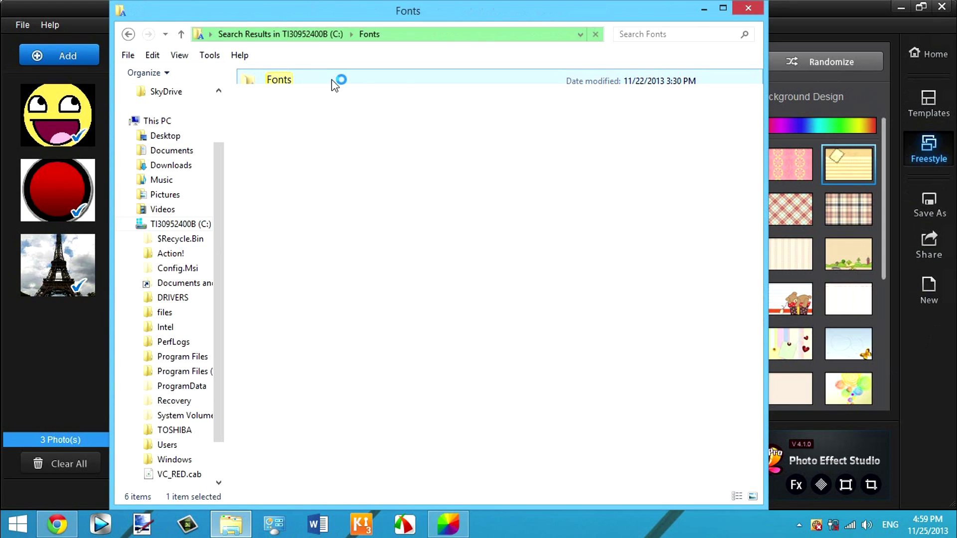
click(724, 8)
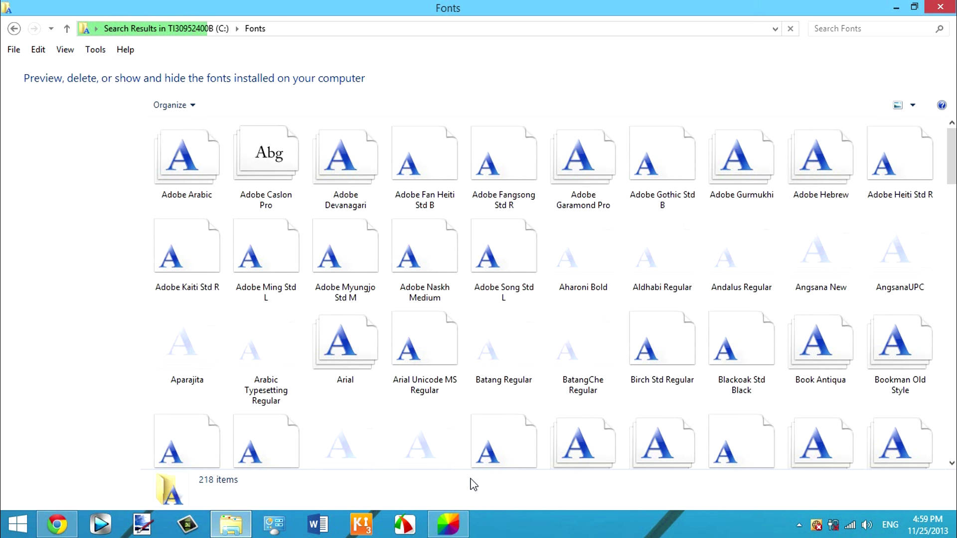
Browse the installed fonts and search the Fonts folder for "minion"
scroll(301, 221, down, 15)
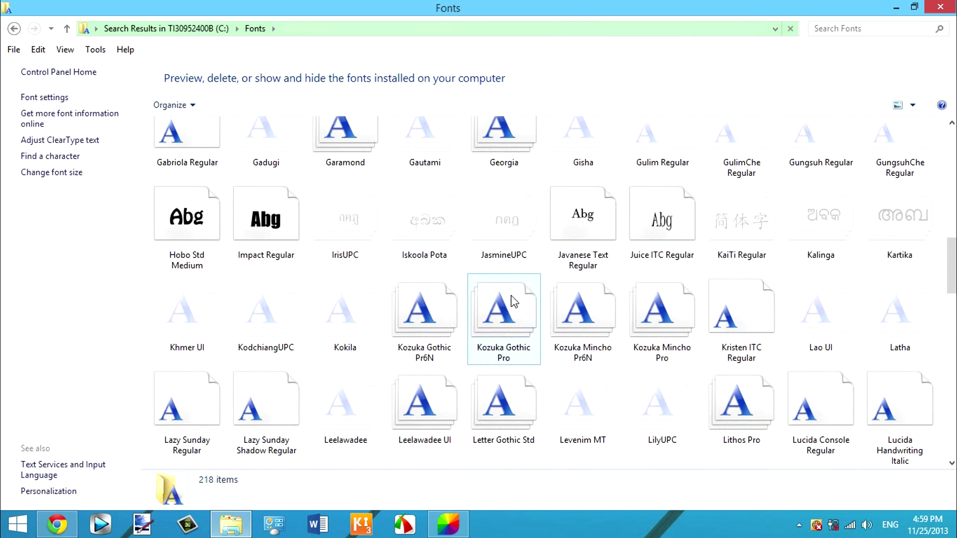
click(848, 25)
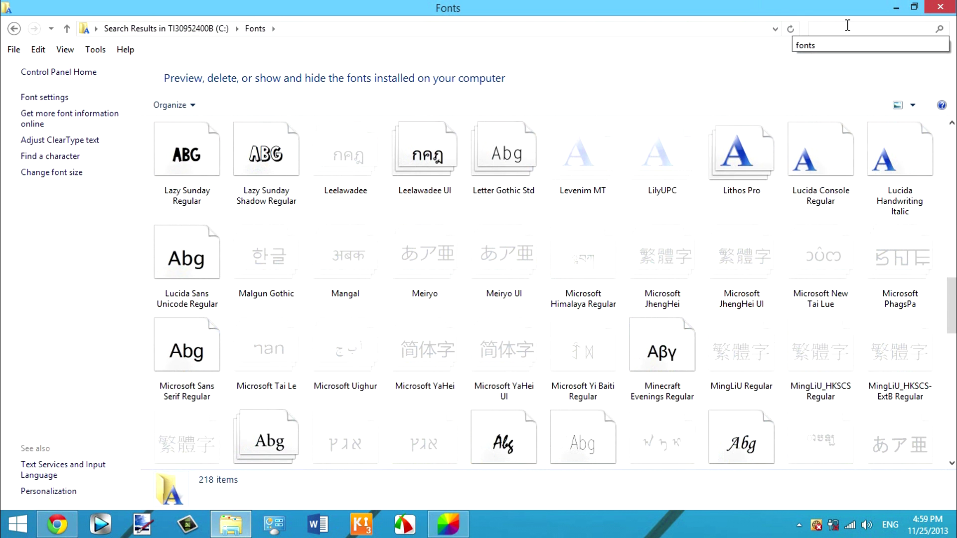
text(minion)
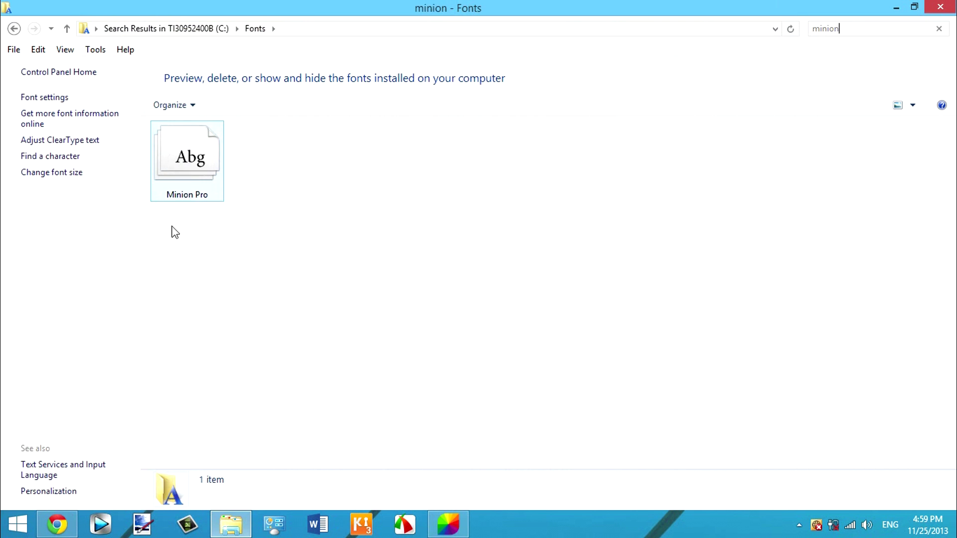
Switch to Chrome and open dafont.com in a new tab
click(56, 524)
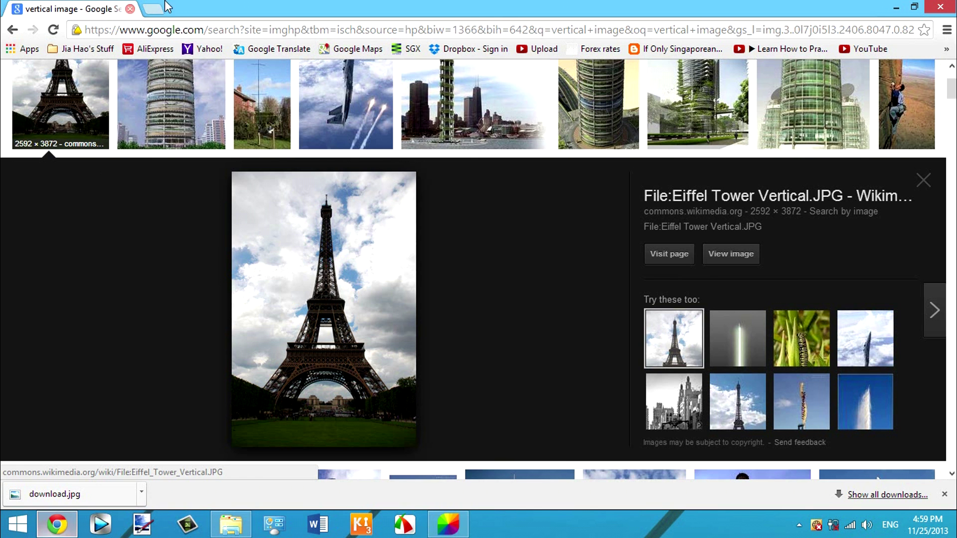
click(160, 12)
text(da)
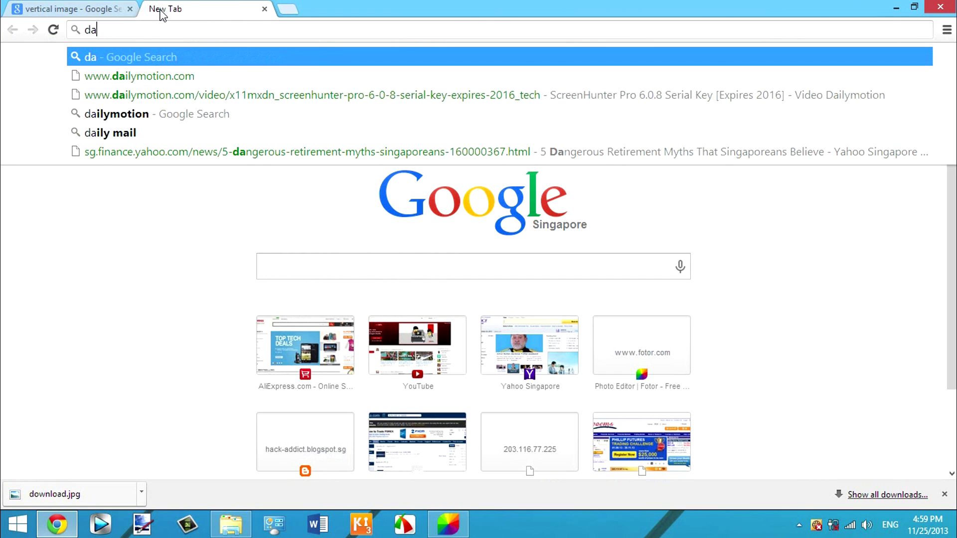
text(font.com)
key(Return)
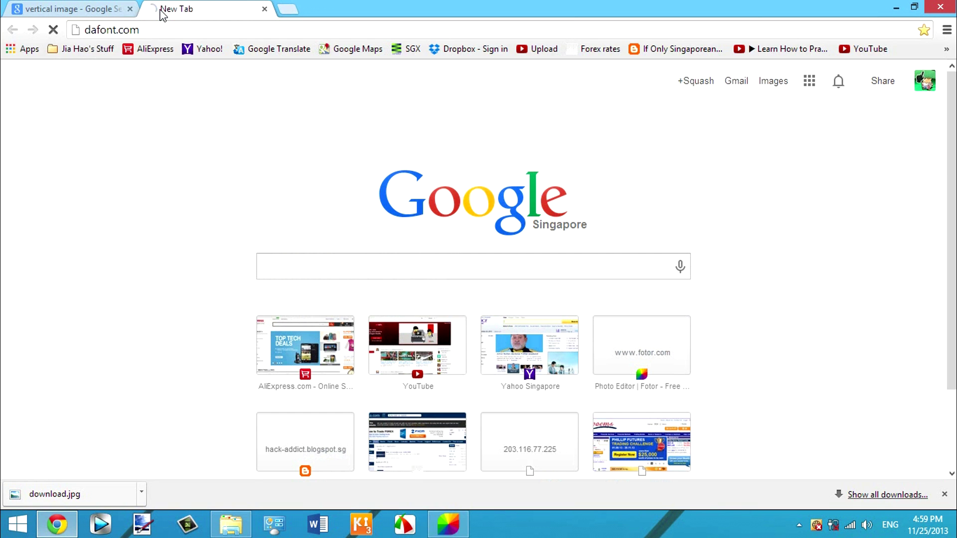
click(172, 33)
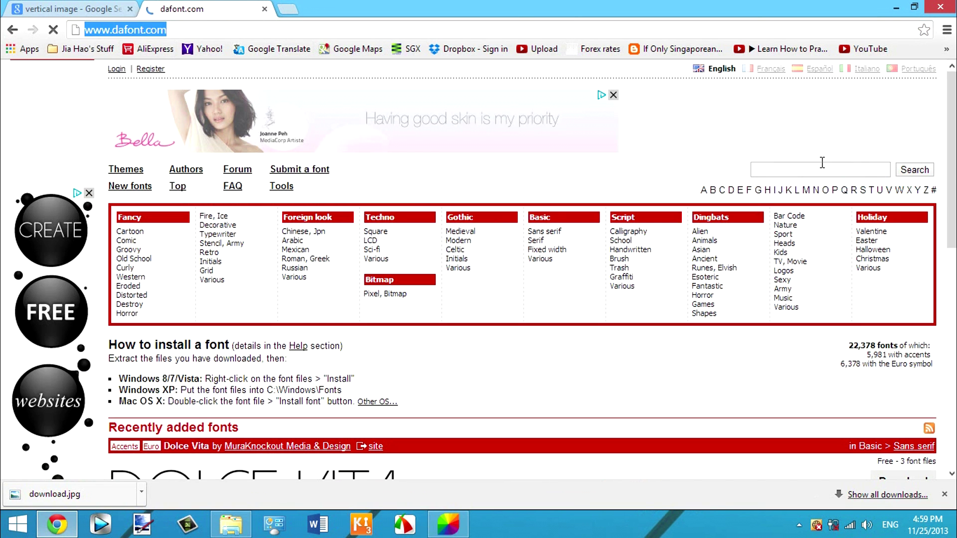
Search the DaFont site for "Minion Pro" and look through the results page
click(814, 171)
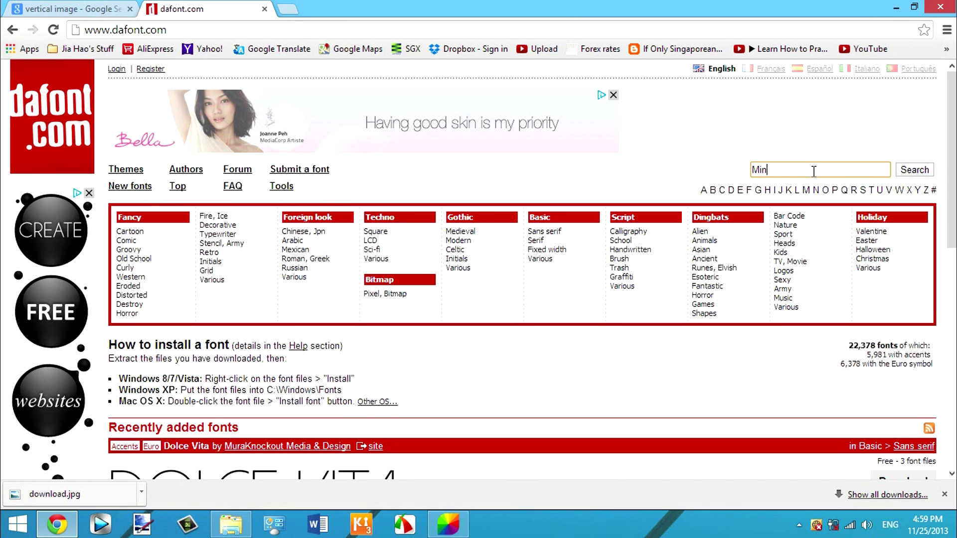
text(Minion Pro)
key(Return)
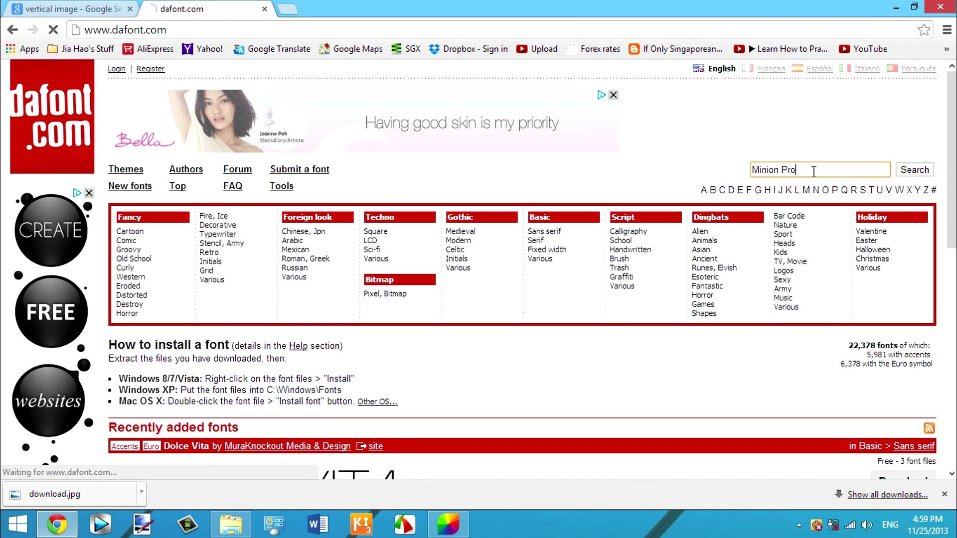
scroll(284, 291, down, 2)
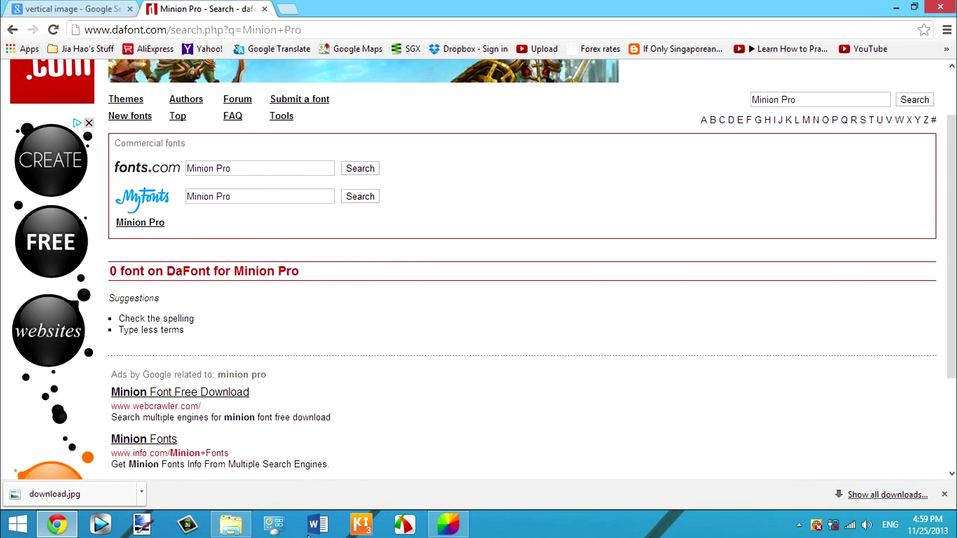
Return to Fotor, start exiting, and save the collage to Documents as download_Fotor_Collage in .jpg format at 3600 × 2800 with High JPEG quality
click(230, 525)
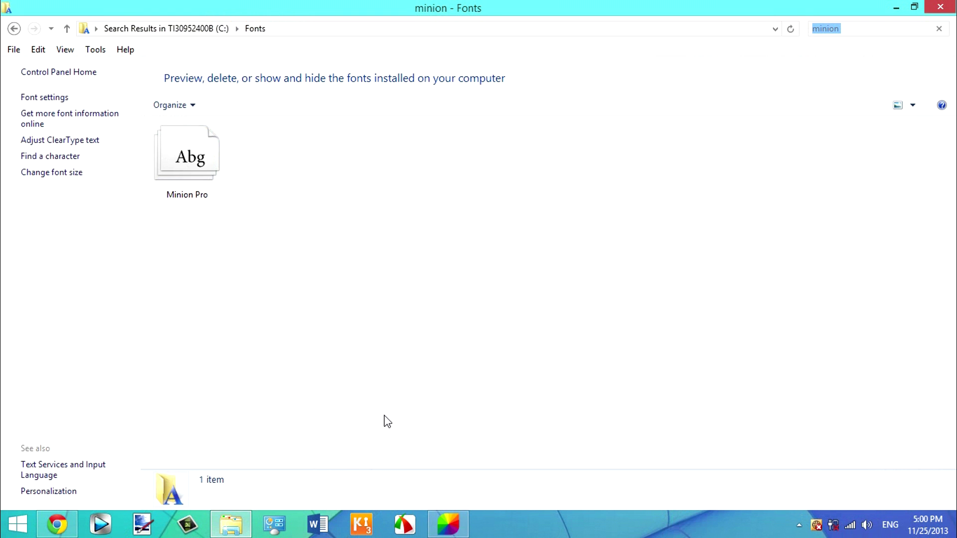
click(443, 514)
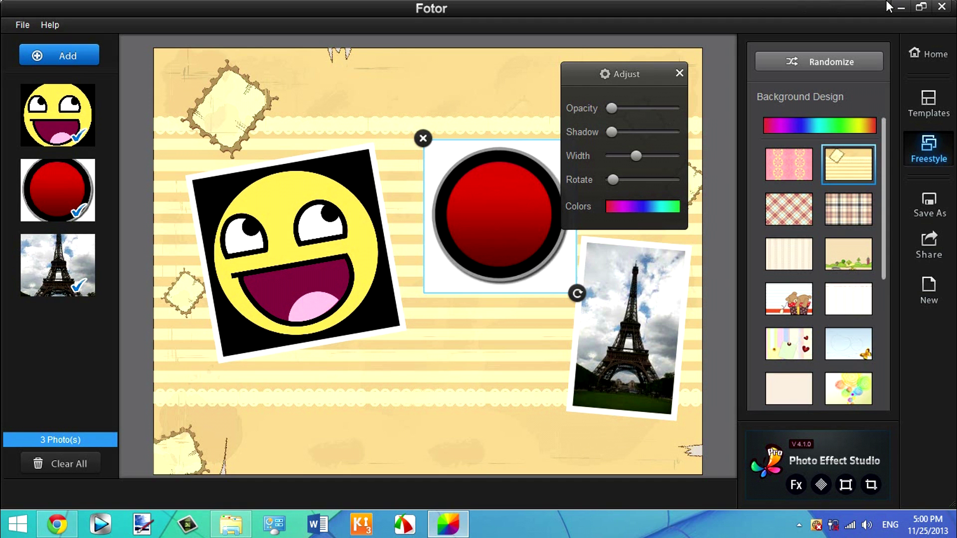
click(942, 7)
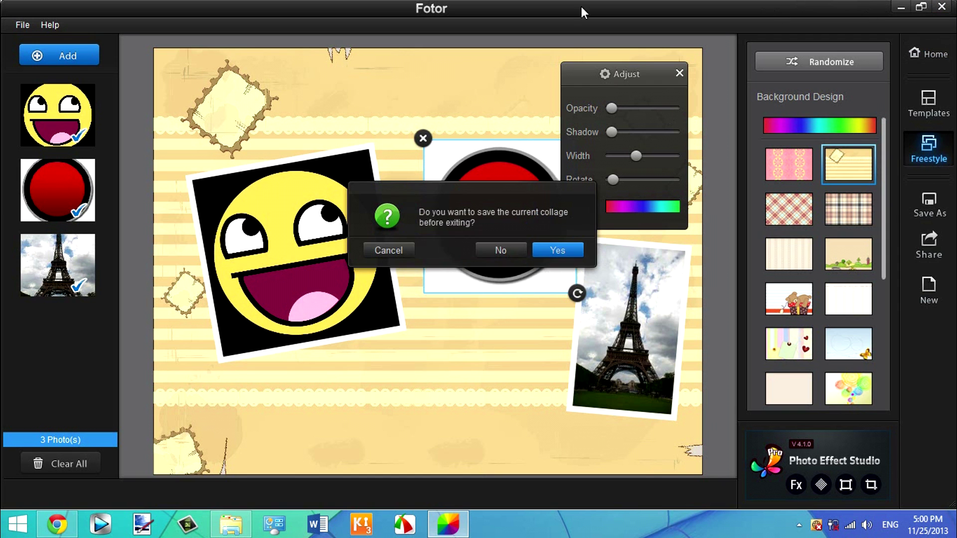
click(577, 249)
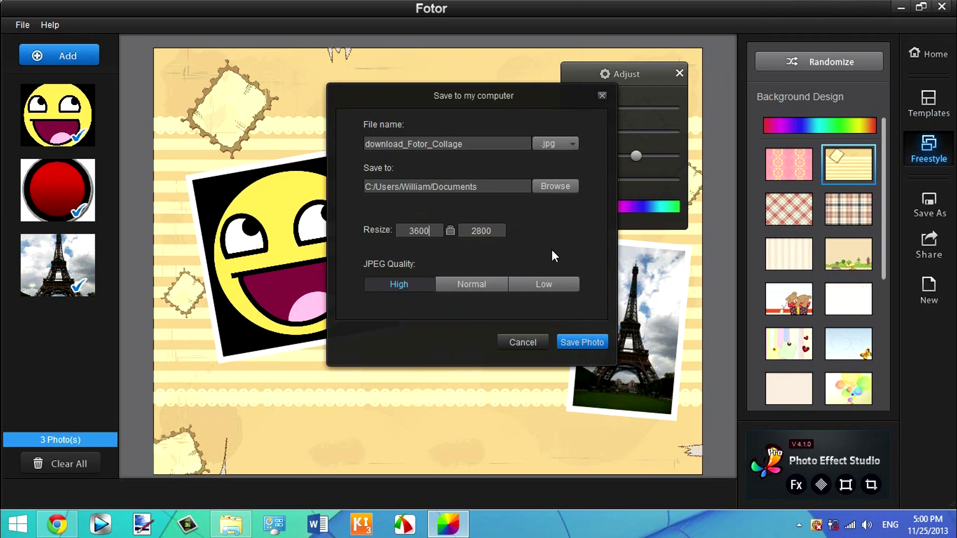
click(566, 342)
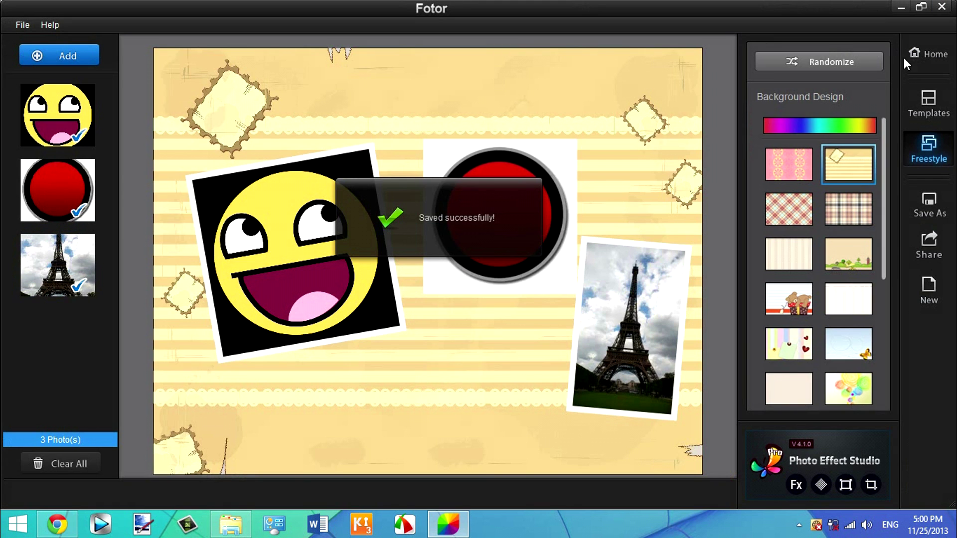
Go back to Fotor's welcome window, move it aside, and close Fotor
click(925, 56)
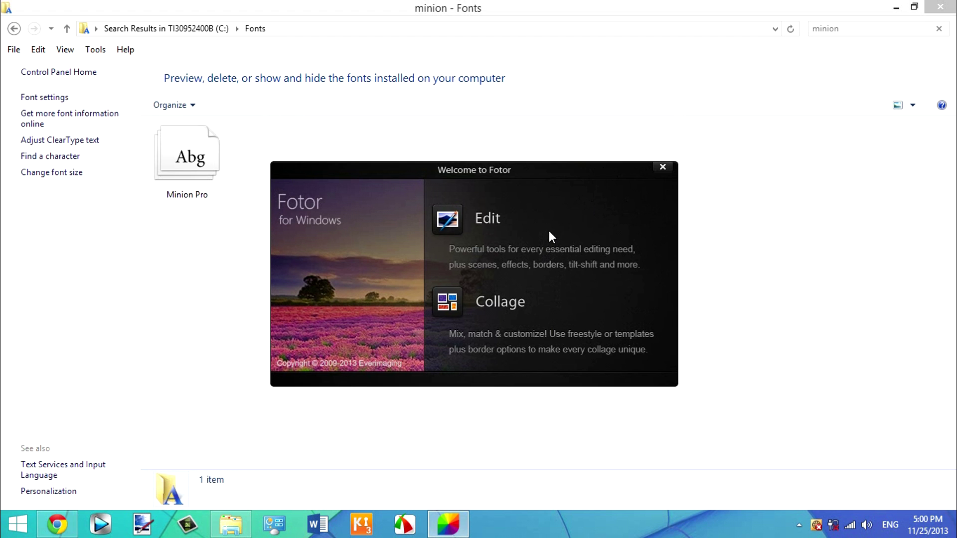
drag(579, 170, 475, 222)
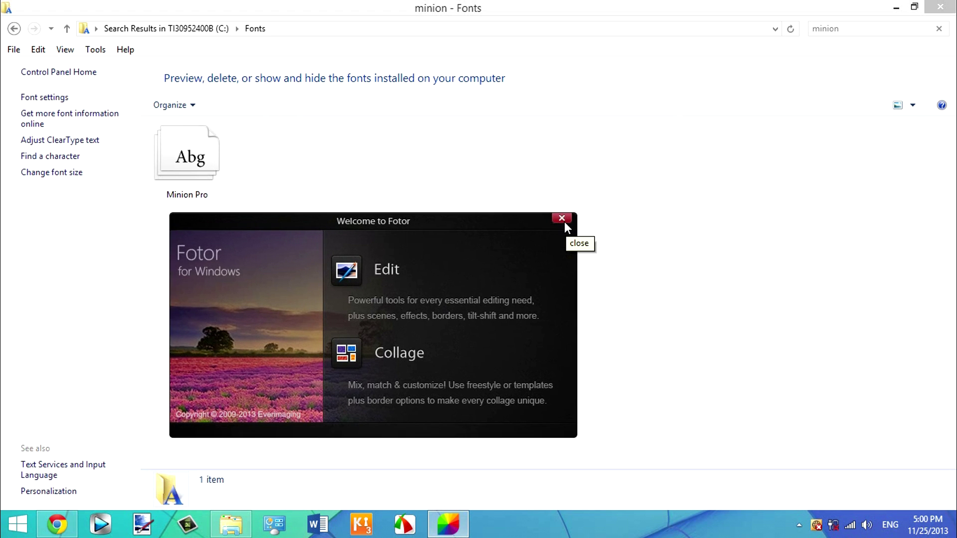
click(800, 526)
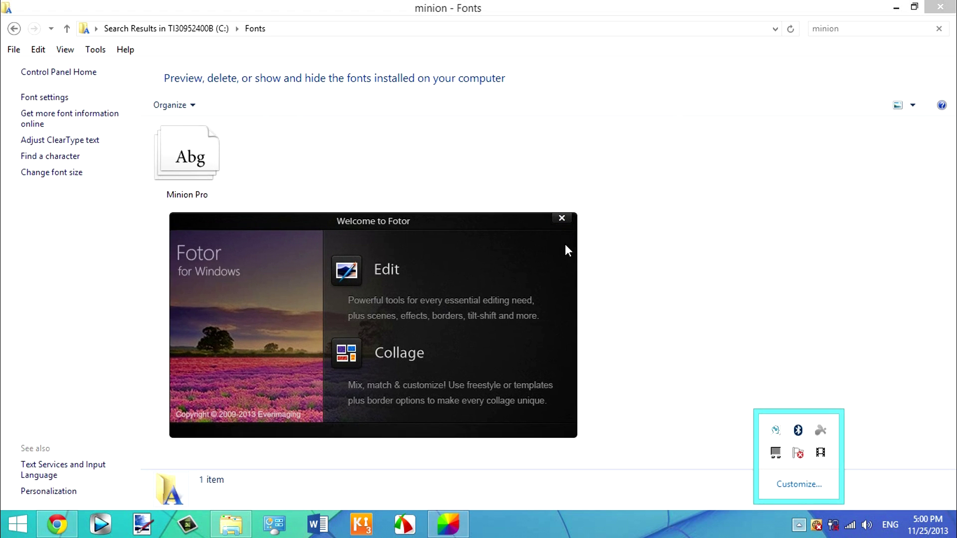
click(562, 219)
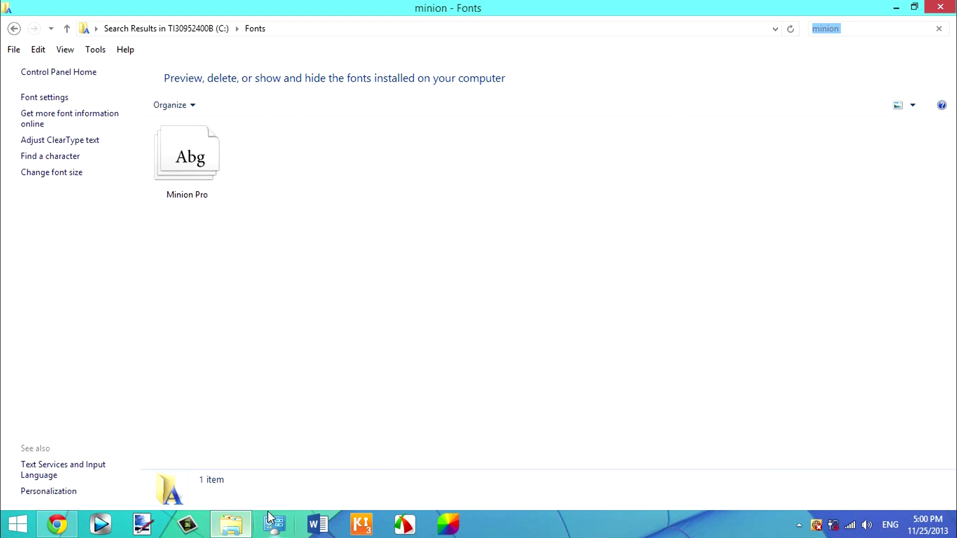